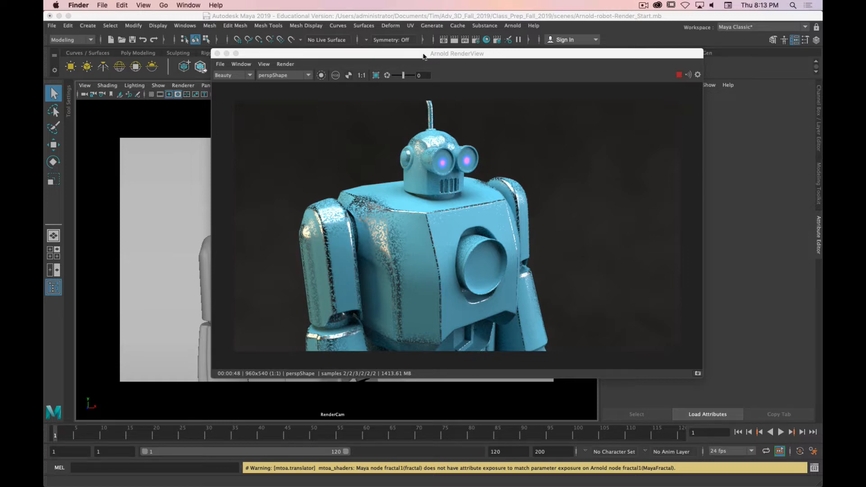
# - Open the Render Settings beside the render preview and choose Arnold Renderer as the renderer
pyautogui.moveTo(424, 56); pyautogui.dragTo(506, 52)
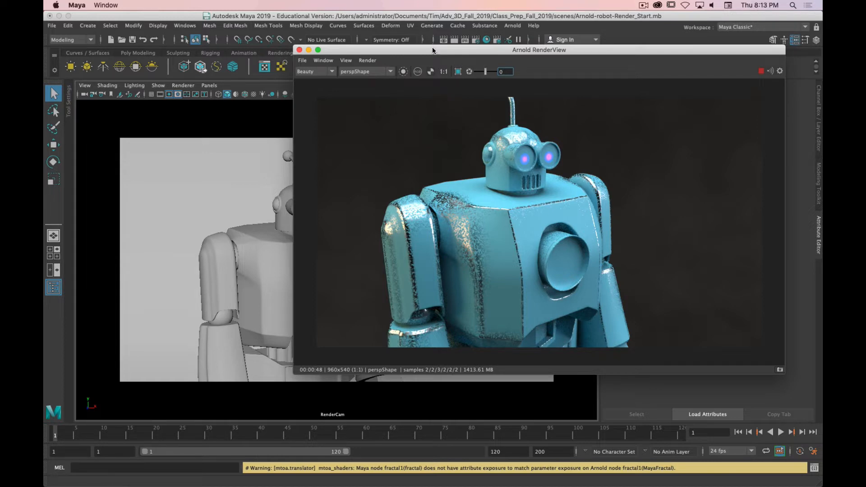
pyautogui.moveTo(432, 50); pyautogui.dragTo(368, 102)
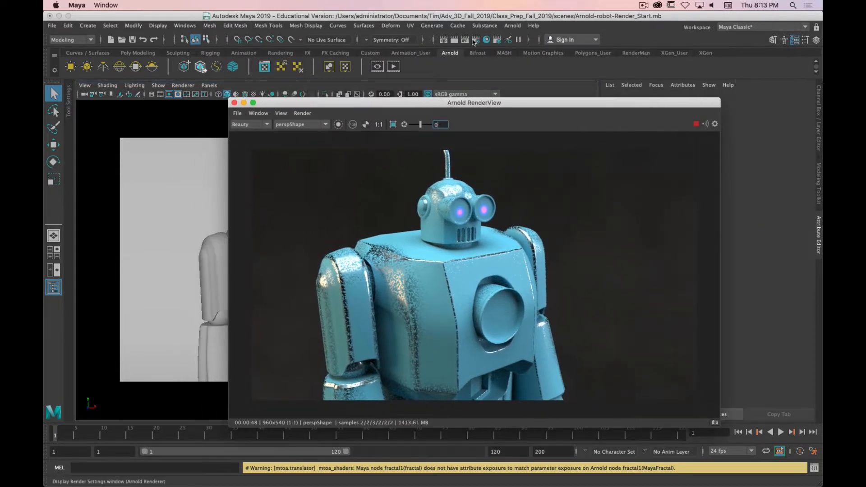
pyautogui.click(474, 42)
pyautogui.moveTo(483, 105); pyautogui.dragTo(540, 21)
pyautogui.click(548, 50)
pyautogui.click(547, 59)
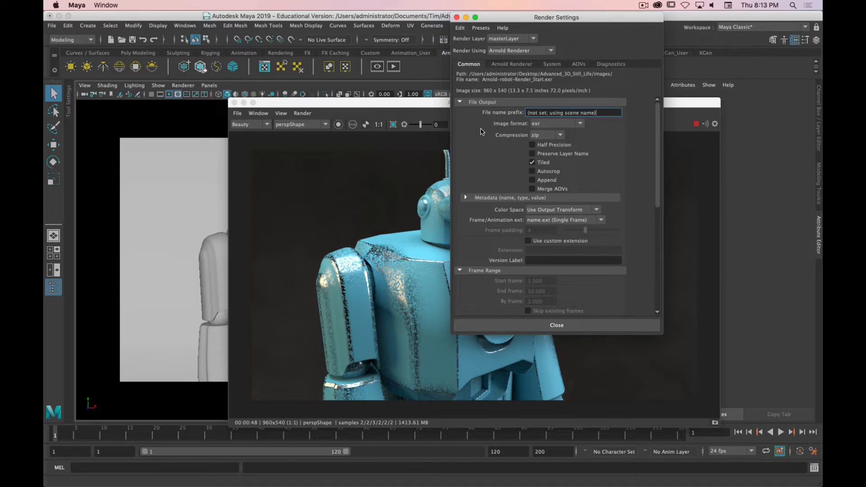
# - Choose exr as the output image format and keep RenderCam as the renderable camera
pyautogui.click(544, 124)
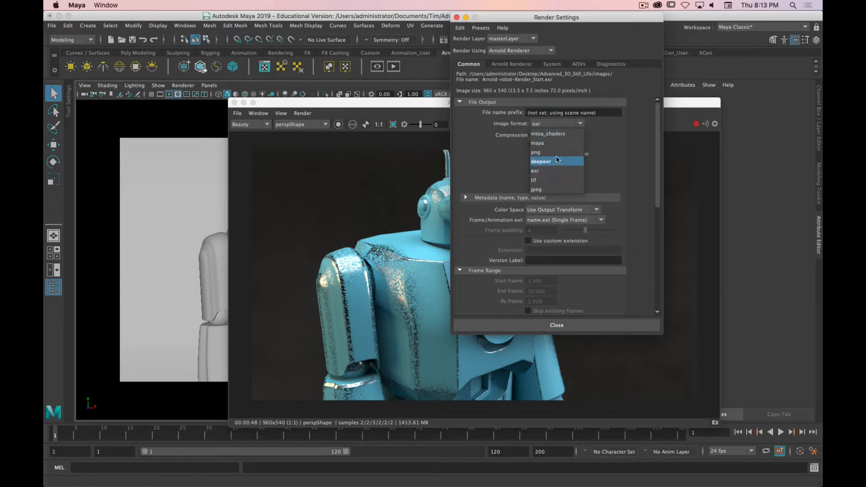
pyautogui.click(556, 171)
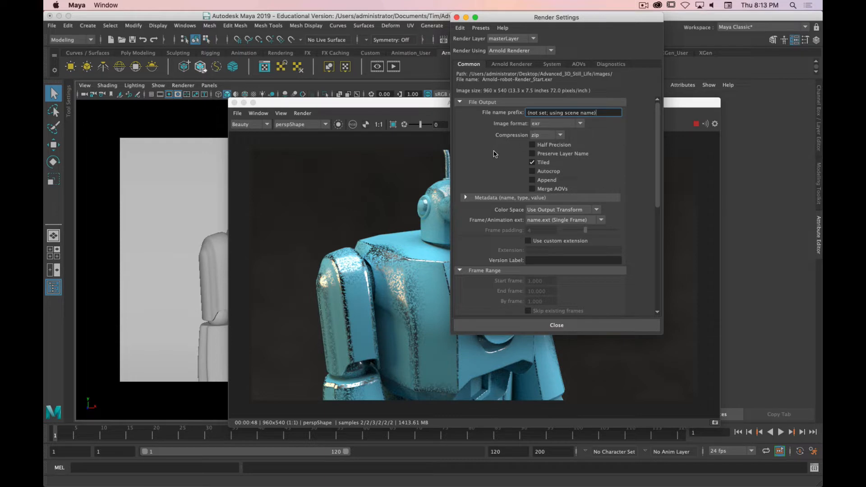
pyautogui.scroll(-3, 495, 153)
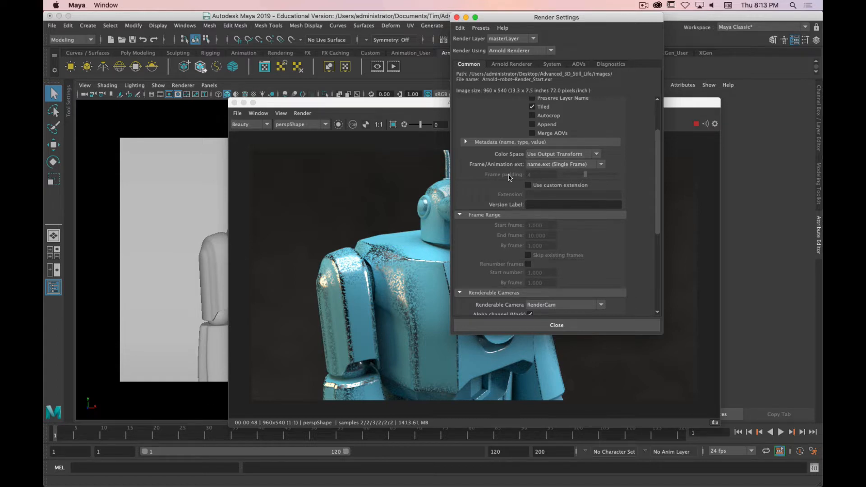
pyautogui.scroll(-3, 491, 178)
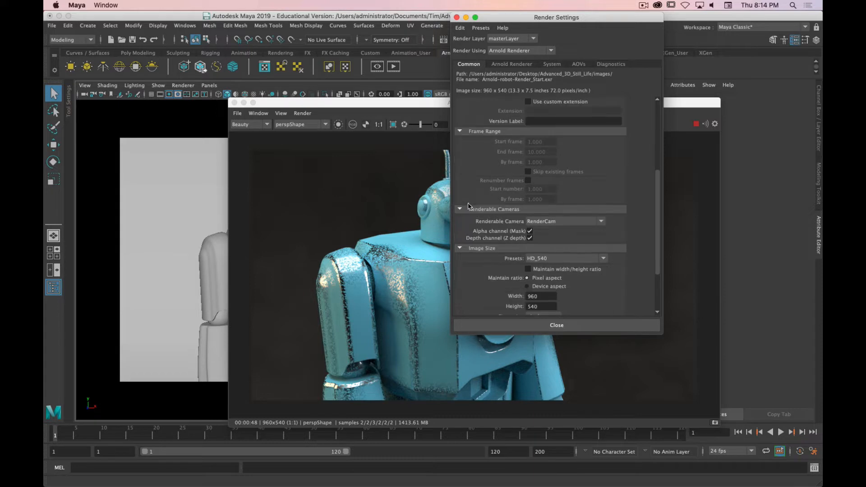
pyautogui.scroll(-5, 468, 206)
pyautogui.click(559, 151)
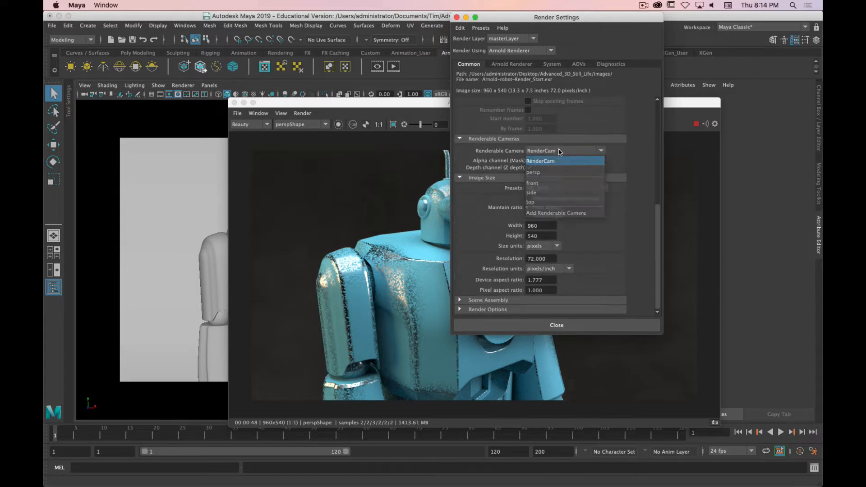
pyautogui.click(560, 151)
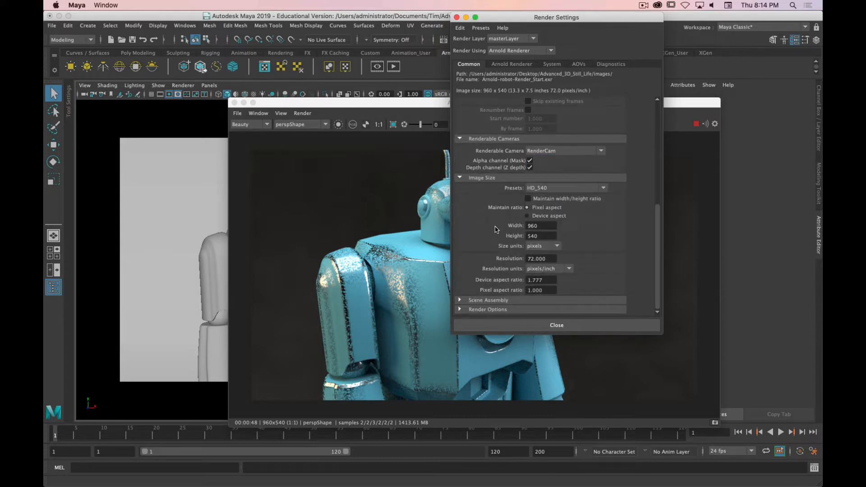
# - Review the image size presets, such as HD_540 and HD_1080, and the Render Options section of the common render settings
pyautogui.click(548, 189)
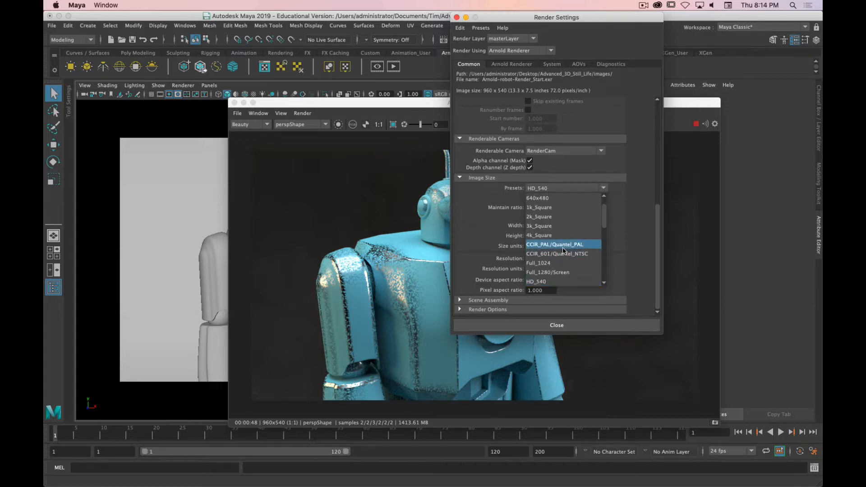
pyautogui.scroll(-3, 563, 249)
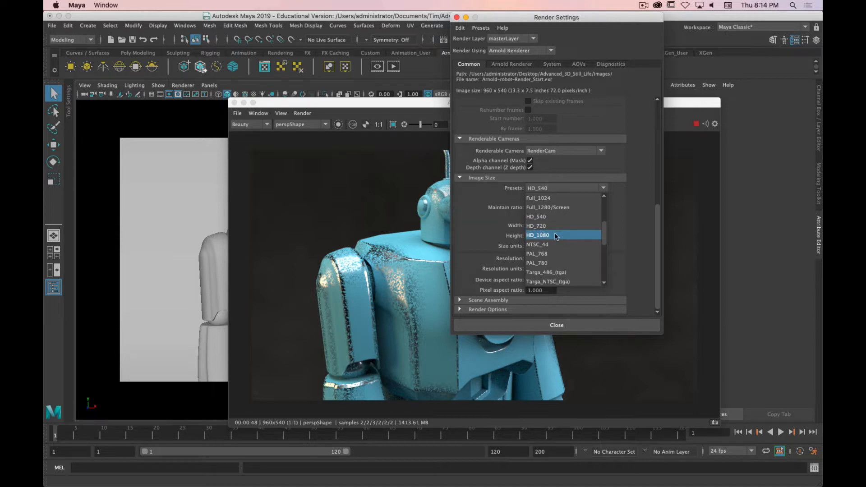
pyautogui.click(475, 220)
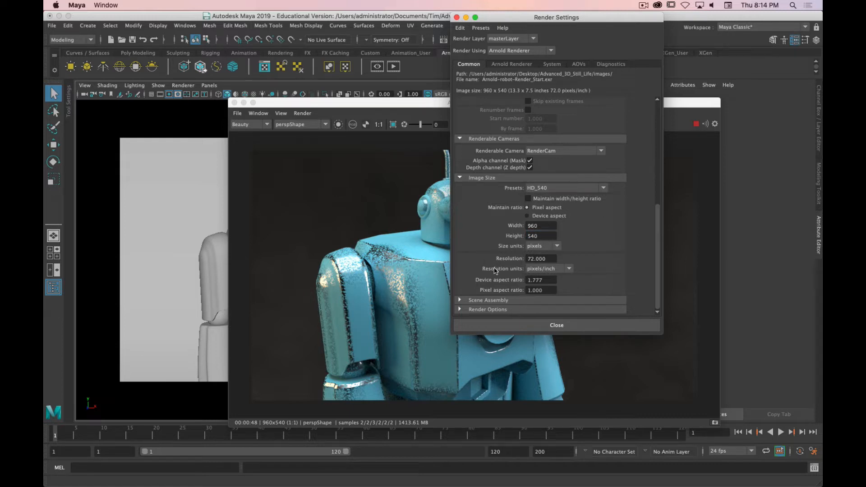
pyautogui.click(478, 310)
pyautogui.scroll(-5, 479, 309)
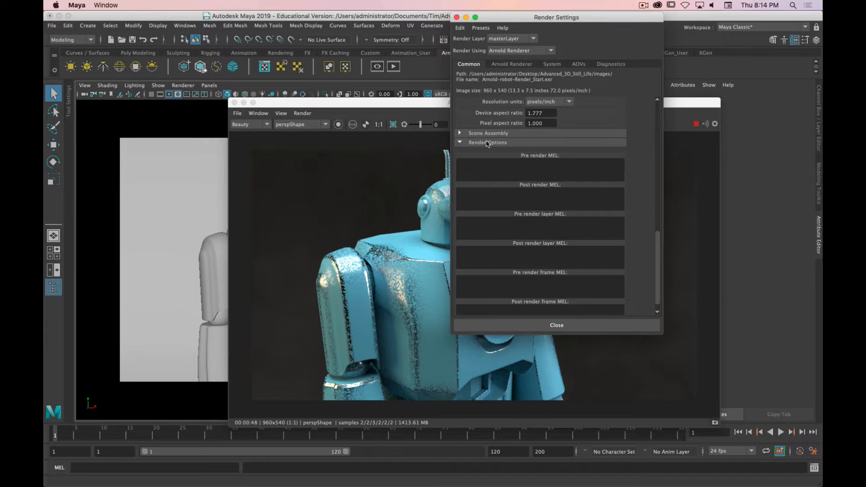
pyautogui.scroll(10, 487, 144)
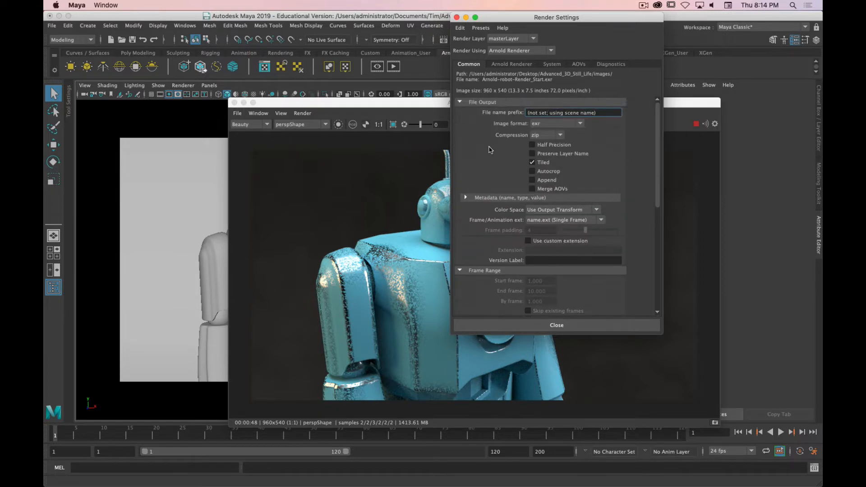
# - Look through the System, AOVs and Diagnostics render settings, ending at the Arnold Renderer sampling settings
pyautogui.click(512, 64)
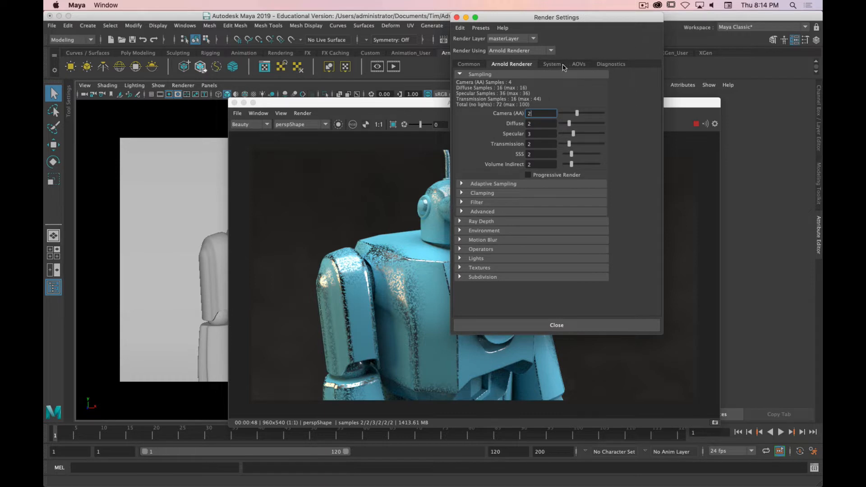
pyautogui.click(555, 67)
pyautogui.click(579, 67)
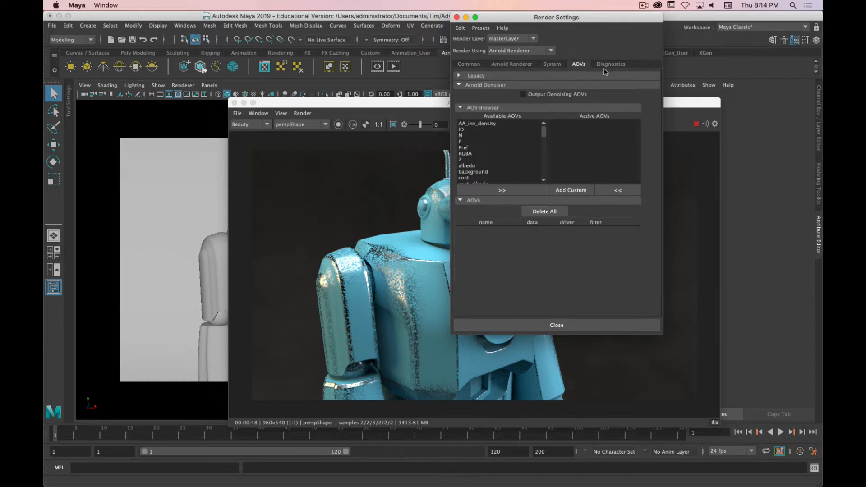
pyautogui.click(610, 68)
pyautogui.click(516, 67)
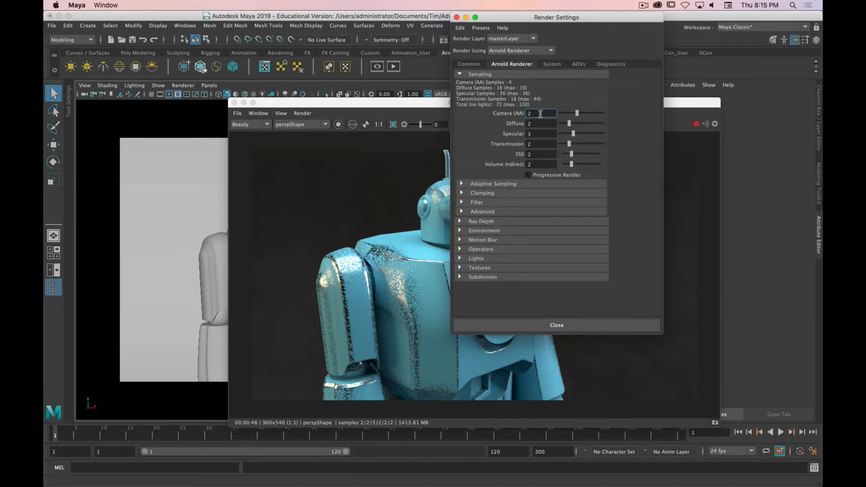
# - Raise the Camera (AA) samples to 5 in the Arnold sampling settings
pyautogui.moveTo(541, 114); pyautogui.dragTo(514, 115)
pyautogui.click(534, 113)
pyautogui.moveTo(535, 113); pyautogui.dragTo(521, 116)
pyautogui.moveTo(537, 123); pyautogui.dragTo(507, 121)
pyautogui.moveTo(577, 113); pyautogui.dragTo(586, 113)
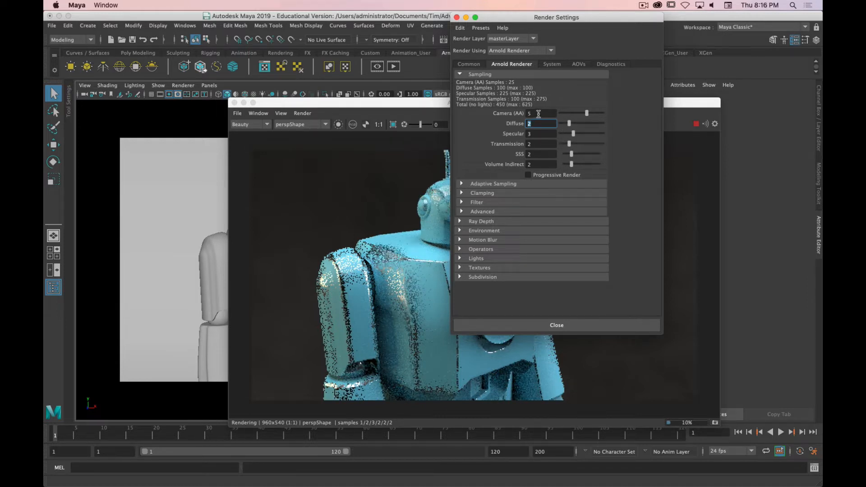
pyautogui.click(537, 113)
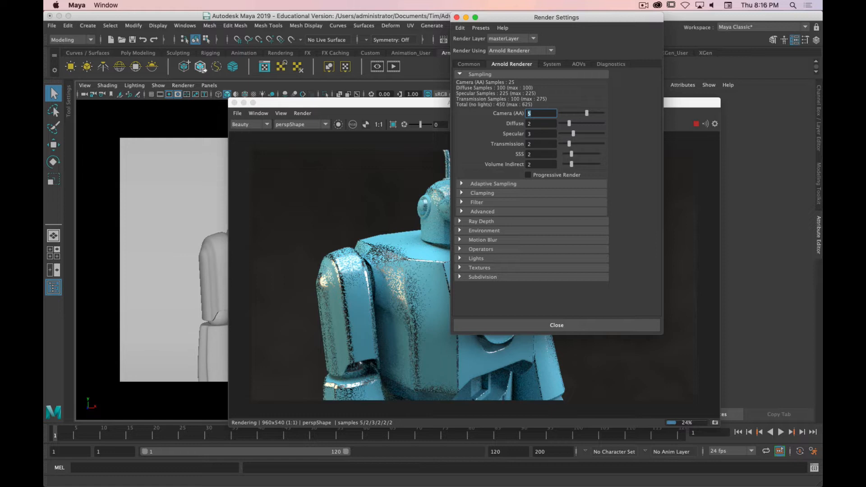
# - Set both the SSS and Volume Indirect samples to 0 in the Arnold sampling settings
pyautogui.press('super+Tab')
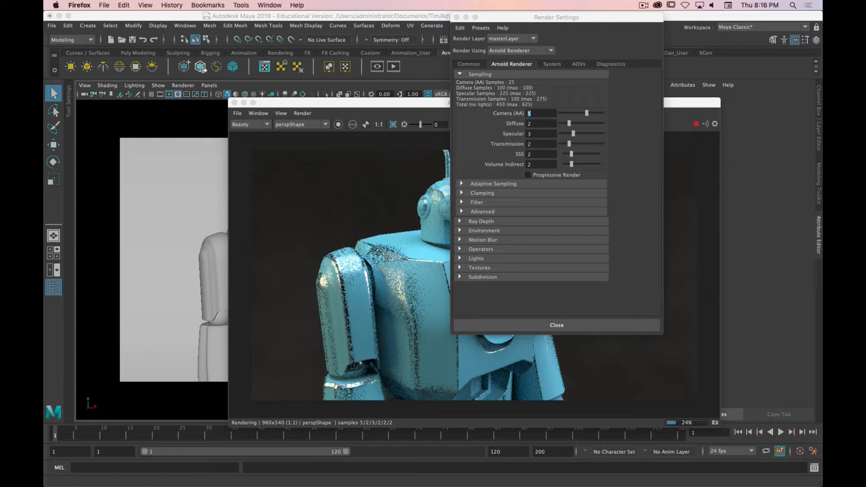
pyautogui.click(575, 22)
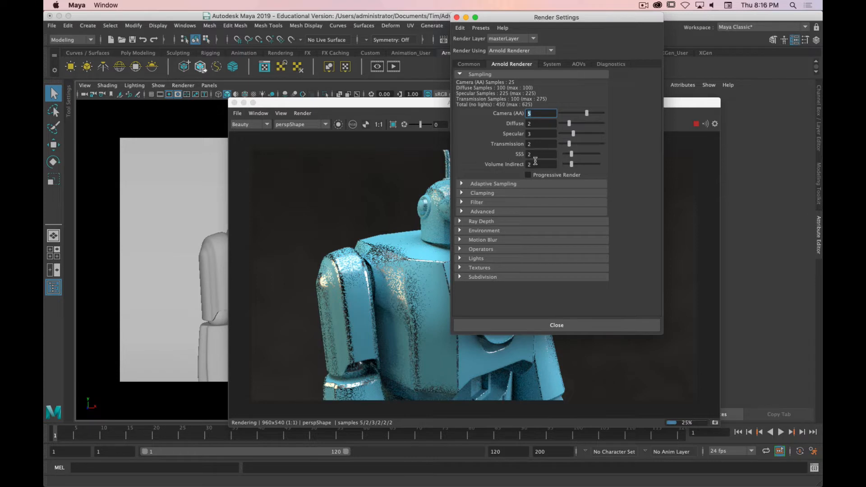
pyautogui.moveTo(570, 156); pyautogui.dragTo(550, 155)
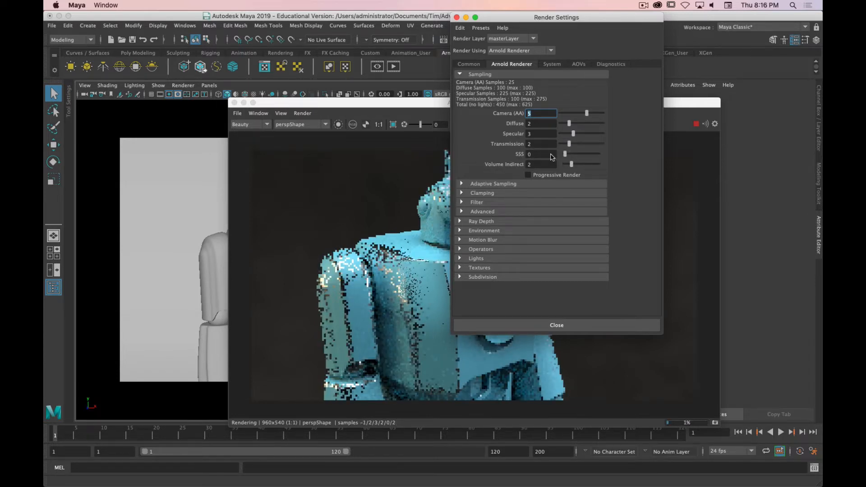
pyautogui.moveTo(570, 164); pyautogui.dragTo(521, 169)
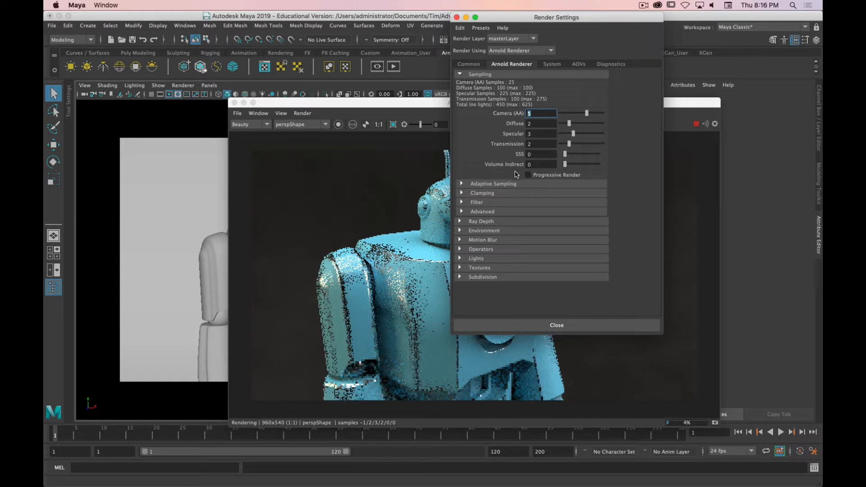
# - Examine the Adaptive Sampling, Clamping and Ray Depth options of the Arnold Renderer settings
pyautogui.click(490, 185)
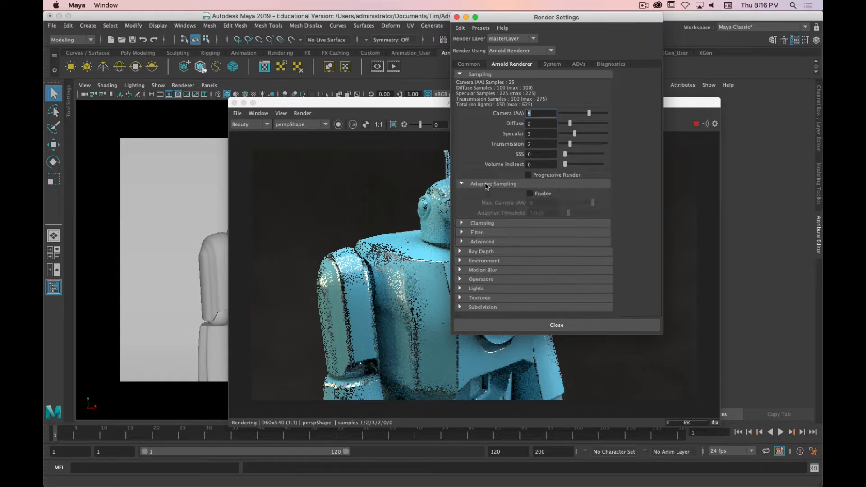
pyautogui.click(486, 185)
pyautogui.click(488, 194)
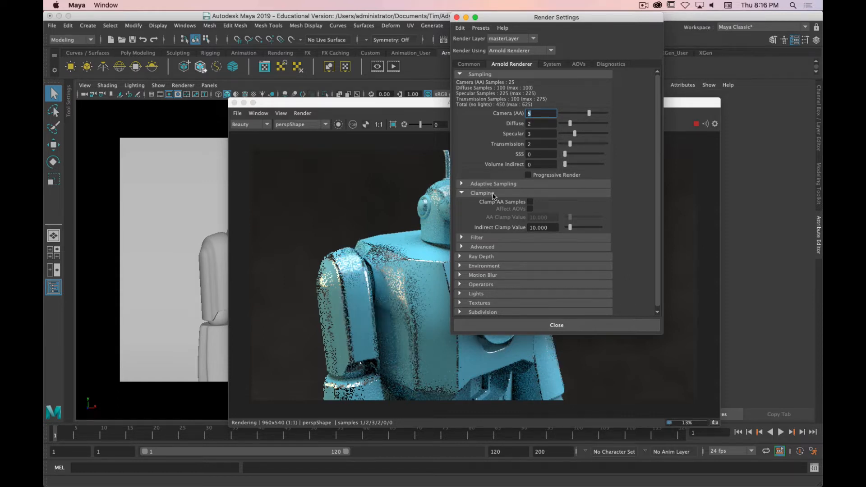
pyautogui.click(494, 194)
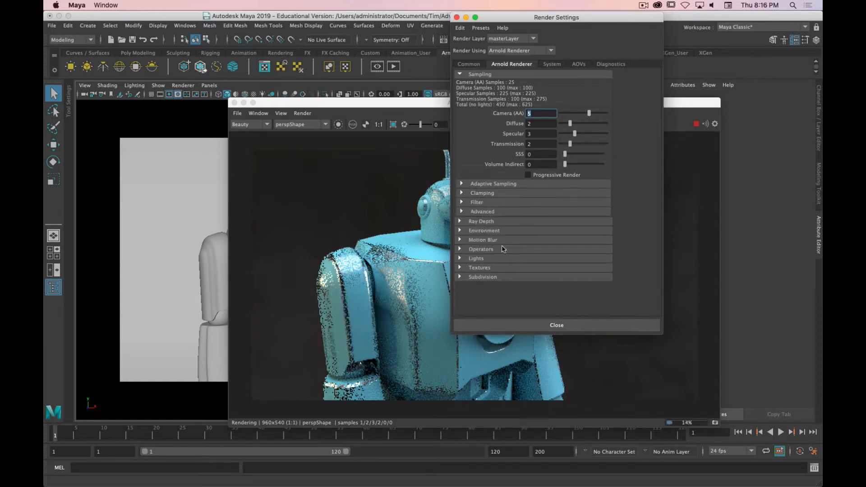
pyautogui.click(492, 222)
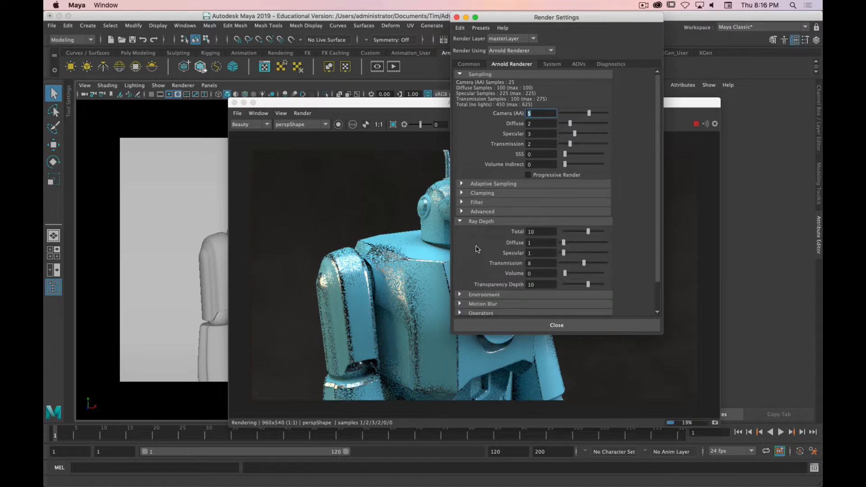
pyautogui.scroll(-2, 476, 249)
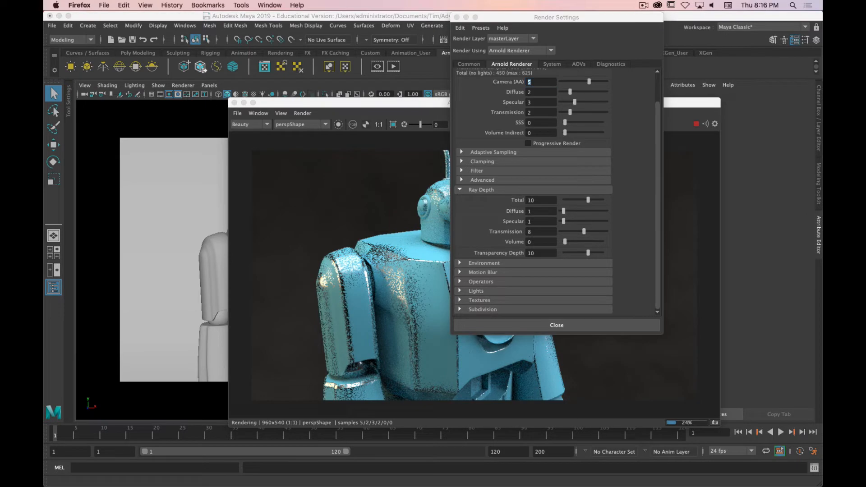
# - Switch to Firefox and read the Arnold documentation page on Ray Depth, including the Diffuse section and its comparison images
pyautogui.moveTo(44, 39); pyautogui.dragTo(738, 5)
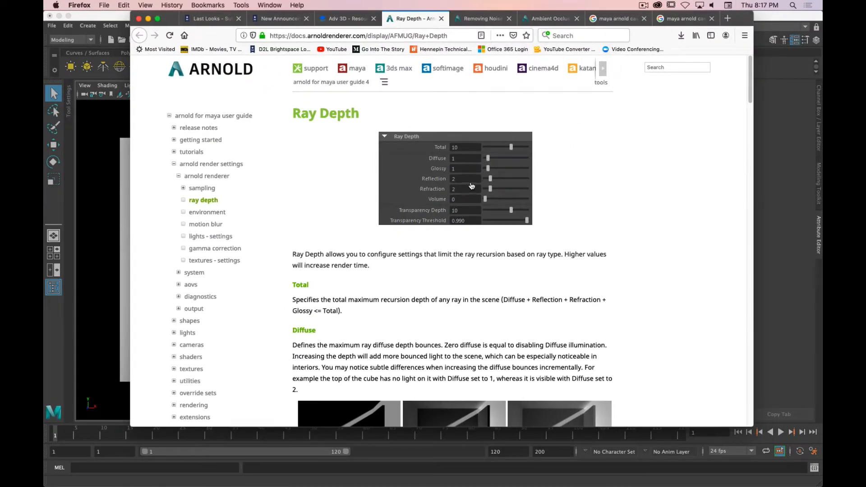
pyautogui.scroll(-3, 517, 231)
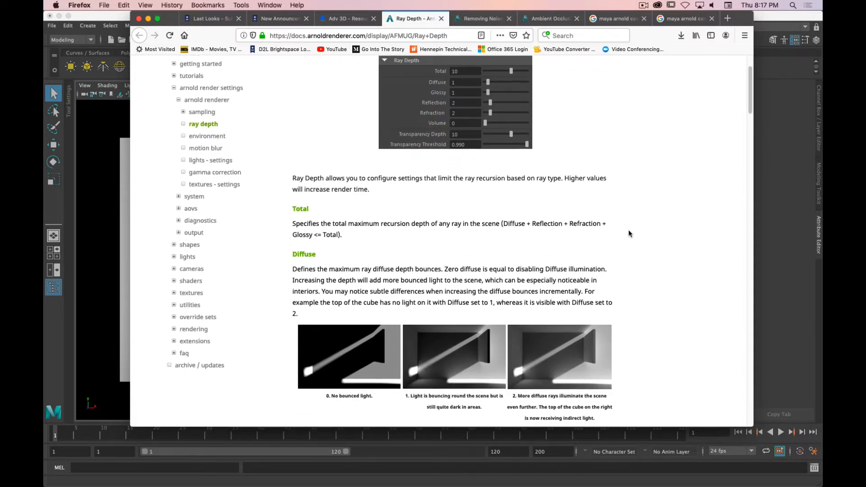
pyautogui.scroll(-1, 628, 239)
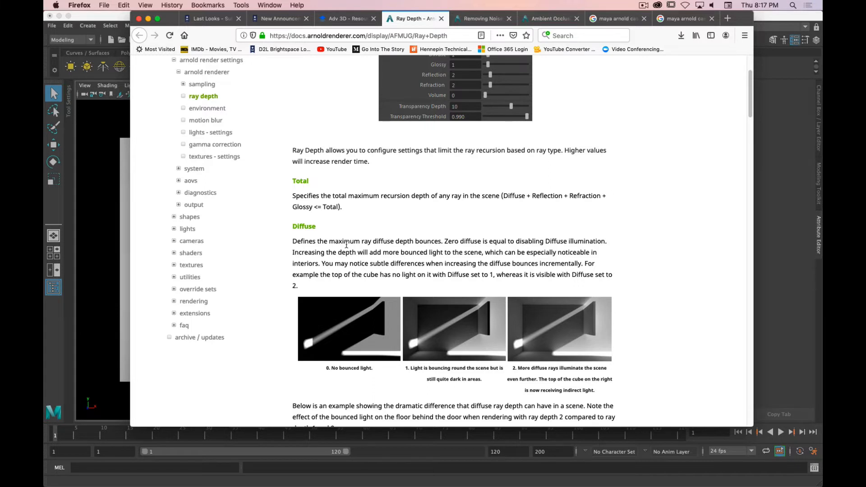
pyautogui.scroll(-2, 347, 246)
pyautogui.scroll(-3, 348, 246)
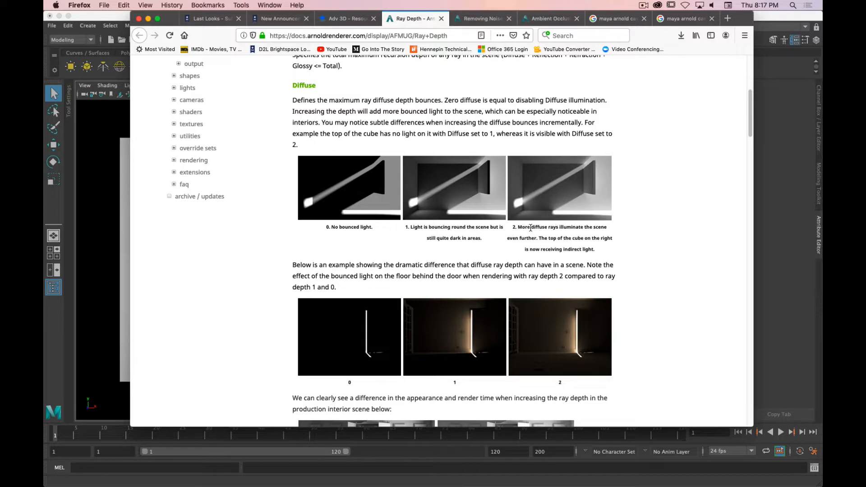
pyautogui.scroll(-3, 640, 246)
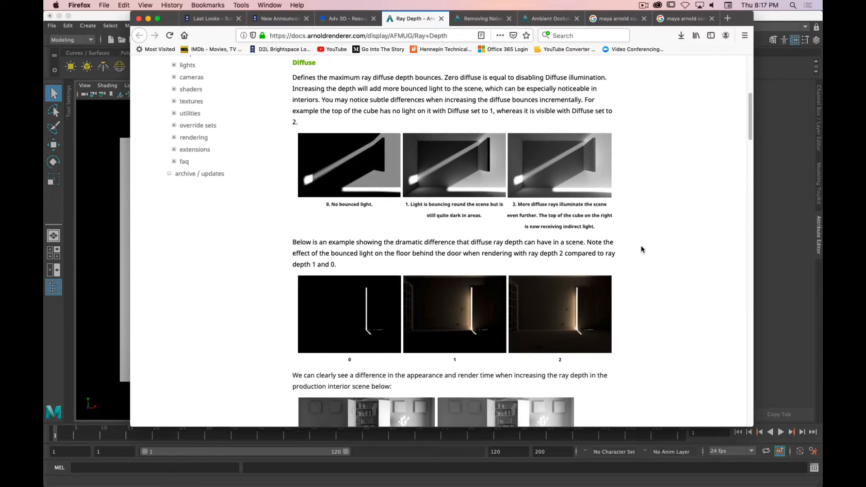
pyautogui.scroll(-3, 634, 248)
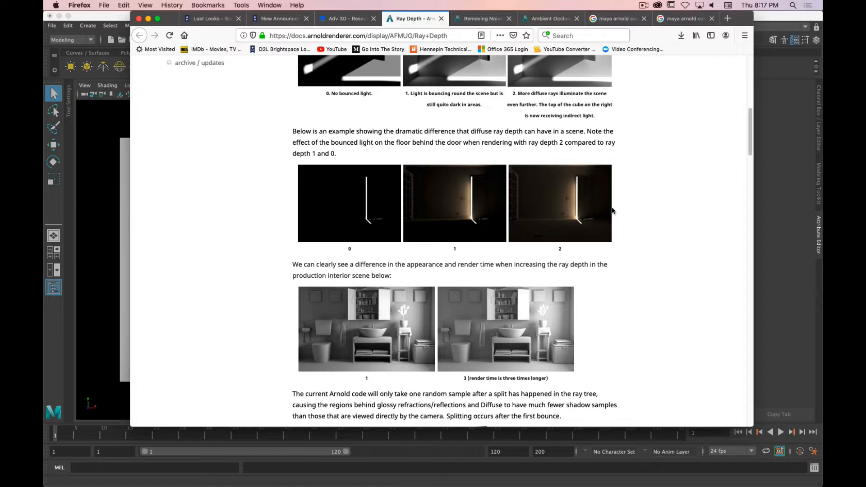
pyautogui.scroll(-6, 480, 195)
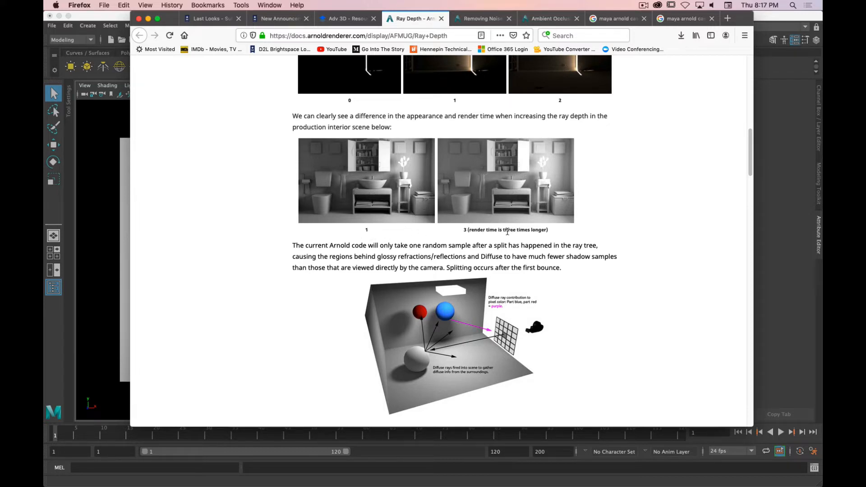
# - Read the Ray Depth page's Diffuse render-time comparison and its Glossy and Reflection sections with their example images
pyautogui.moveTo(556, 228); pyautogui.dragTo(454, 235)
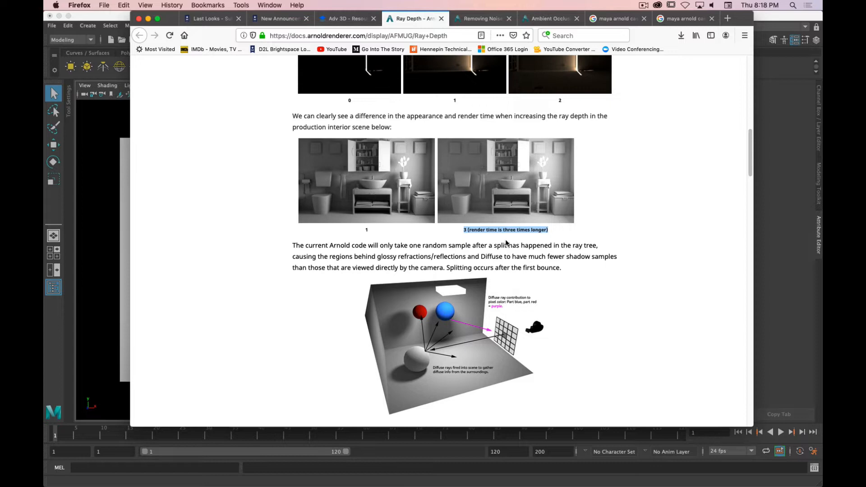
pyautogui.click(264, 260)
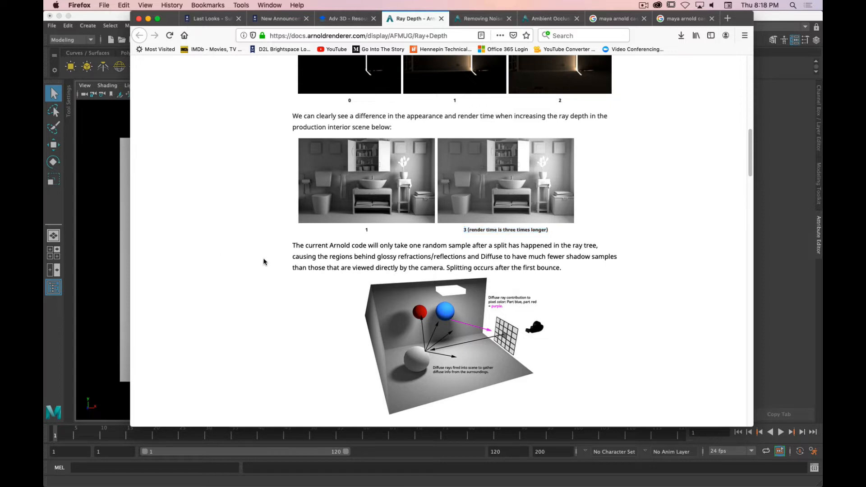
pyautogui.scroll(-5, 264, 262)
pyautogui.scroll(-5, 246, 255)
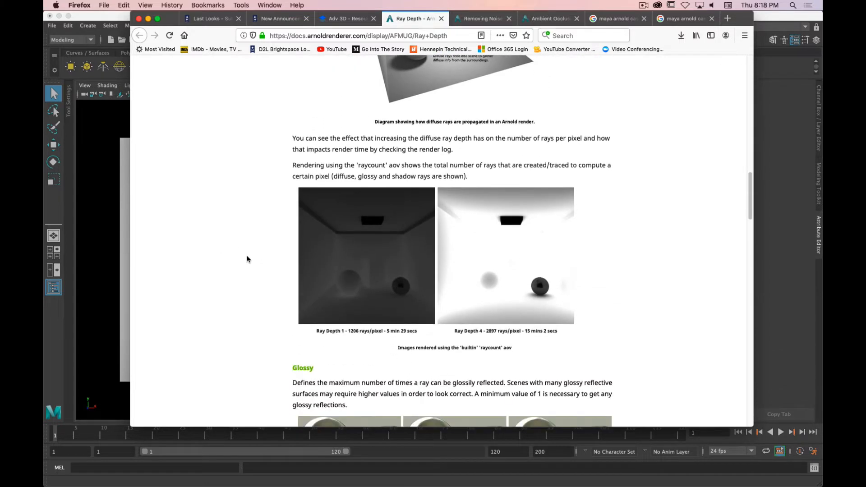
pyautogui.scroll(-3, 247, 255)
pyautogui.scroll(-6, 246, 258)
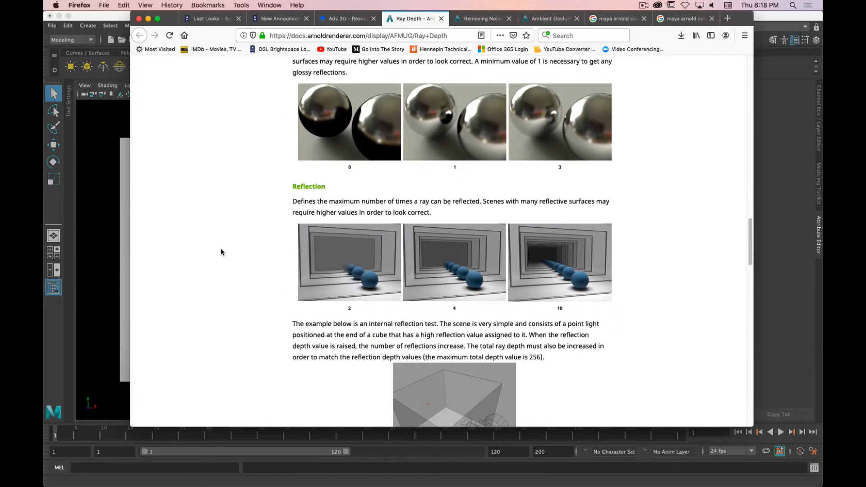
pyautogui.scroll(3, 220, 251)
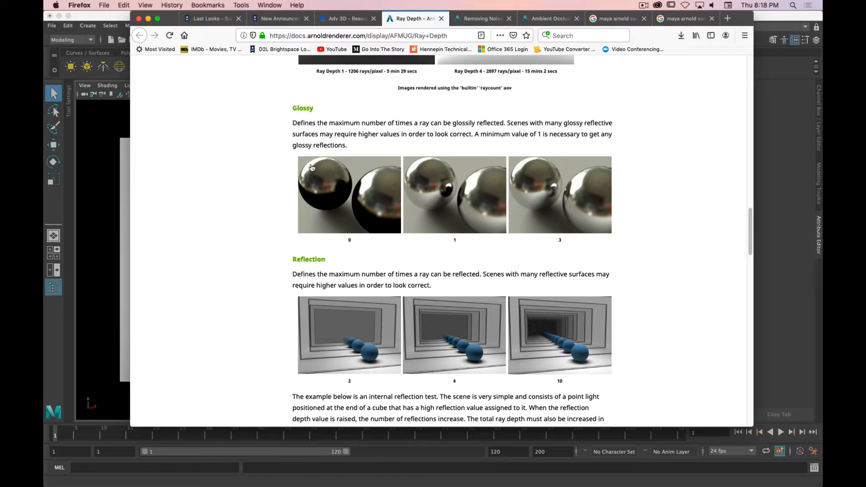
pyautogui.scroll(-2, 282, 167)
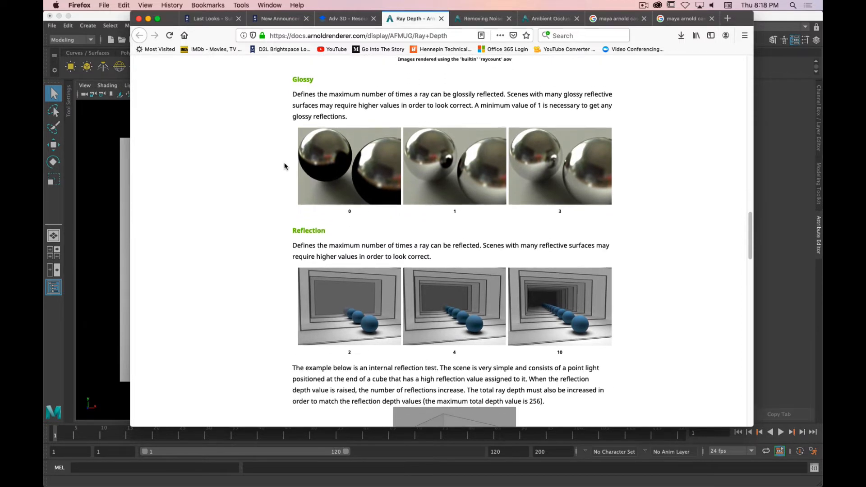
pyautogui.scroll(-2, 477, 134)
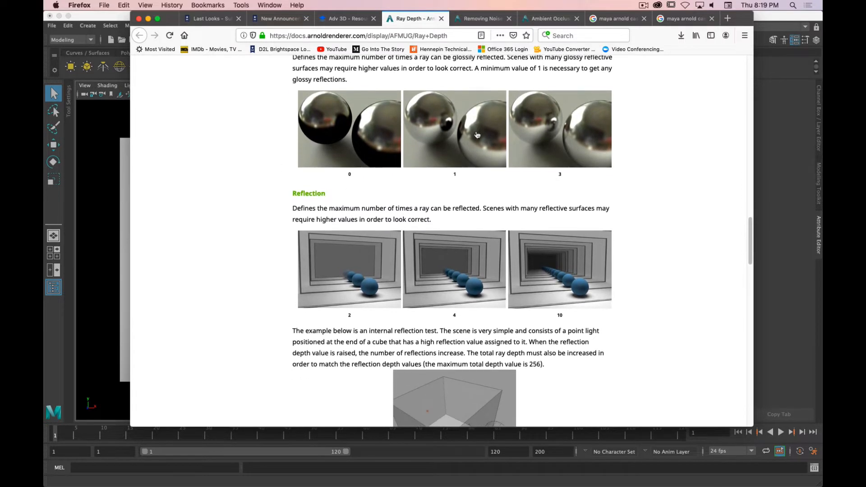
pyautogui.scroll(-3, 477, 134)
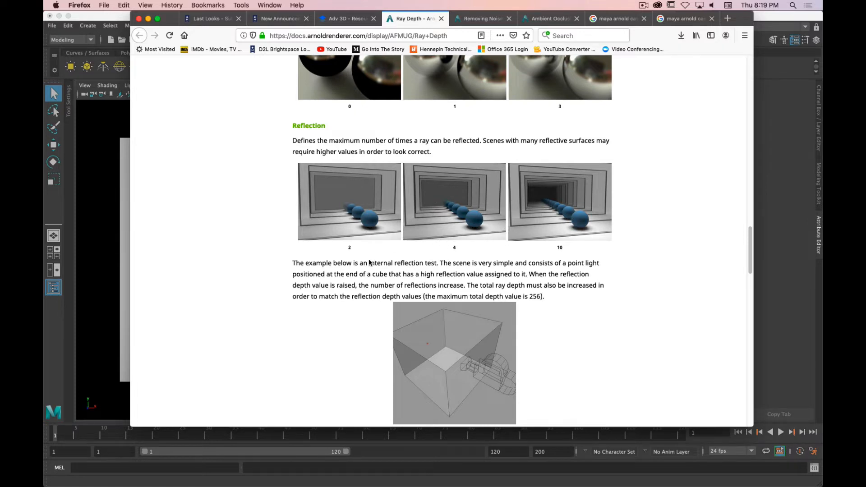
# - Read the internal reflection test and the Refraction, Volume, Transparency Depth and Transparency Threshold sections of the Ray Depth page
pyautogui.scroll(-10, 247, 268)
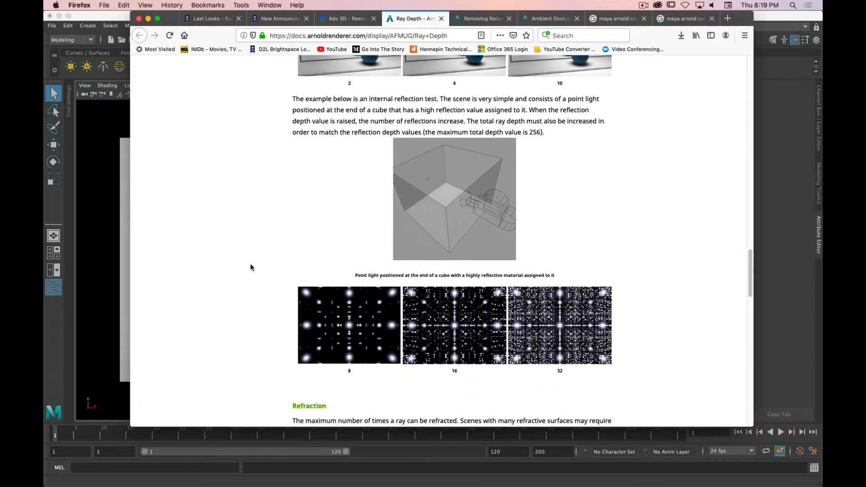
pyautogui.scroll(-12, 251, 267)
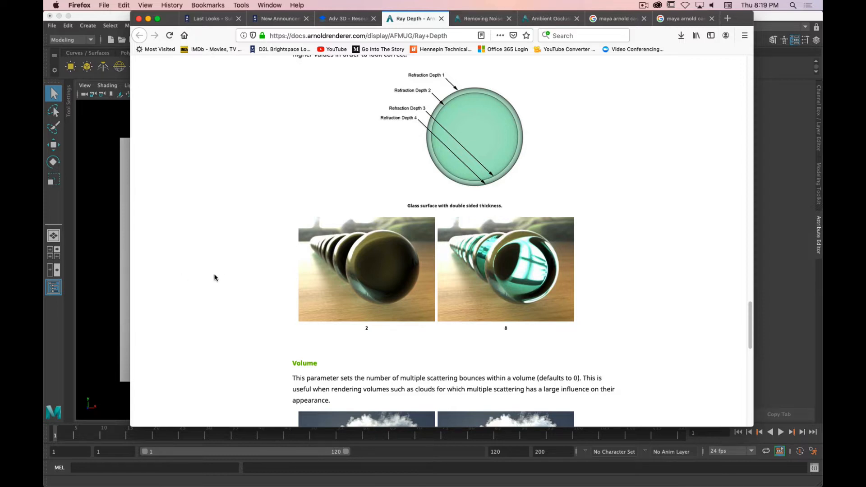
pyautogui.scroll(-10, 250, 242)
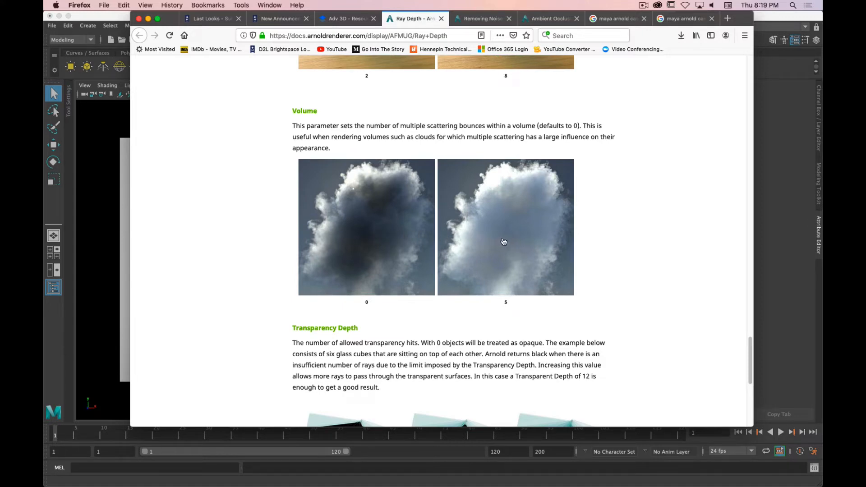
pyautogui.scroll(-5, 230, 247)
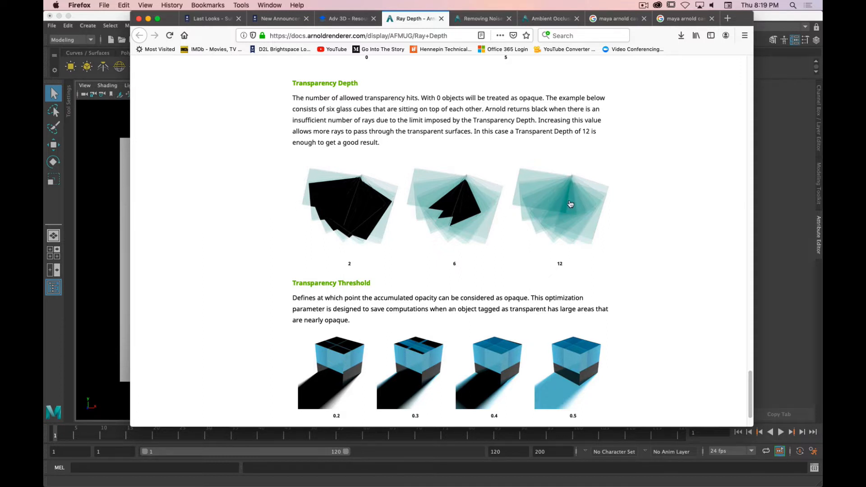
pyautogui.scroll(-3, 265, 246)
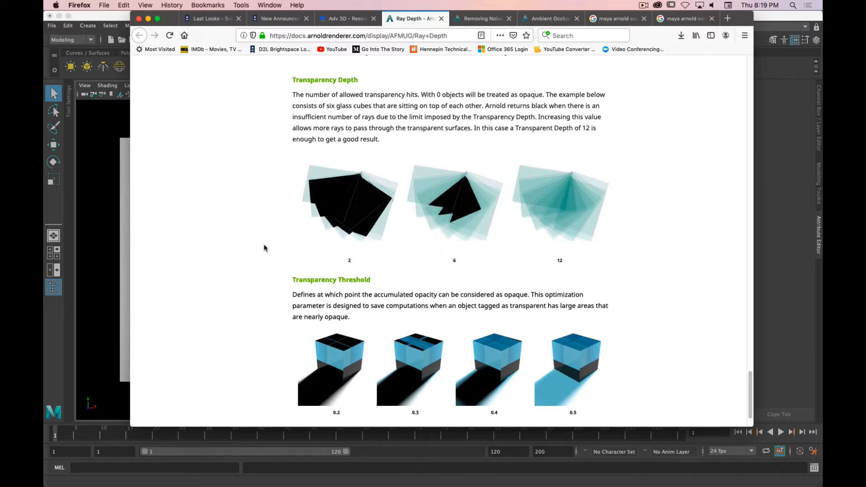
pyautogui.scroll(20, 264, 246)
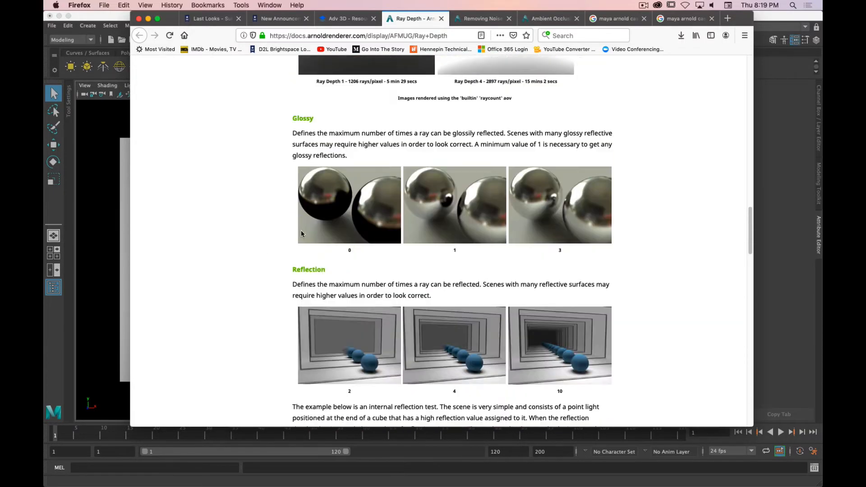
pyautogui.scroll(10, 304, 239)
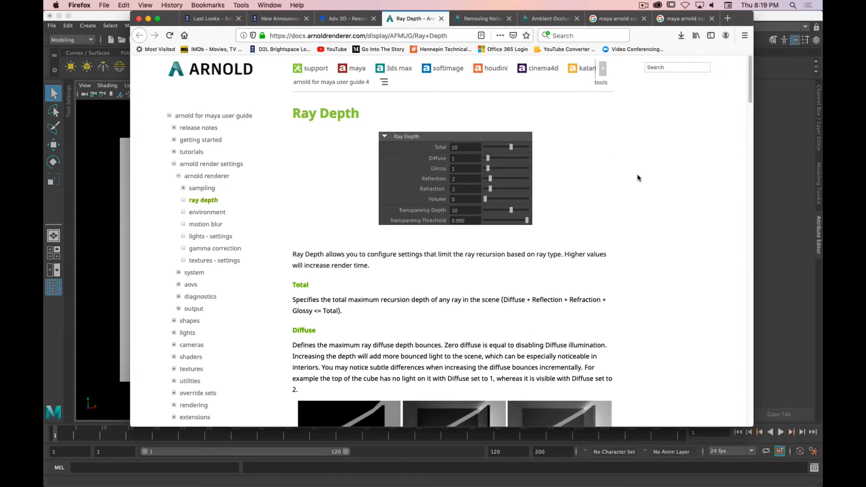
# - Open the Removing Noise documentation page and read its Noise and Sampling, Types Of Noise and AOVs sections
pyautogui.click(478, 21)
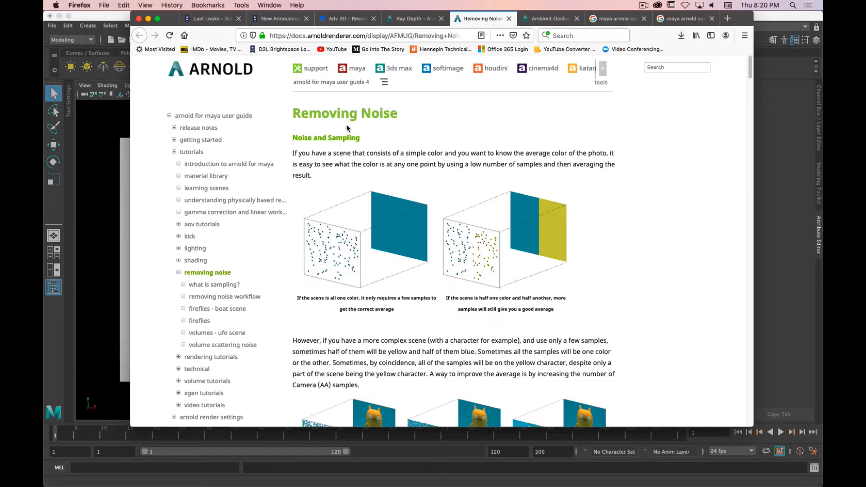
pyautogui.scroll(-1, 421, 162)
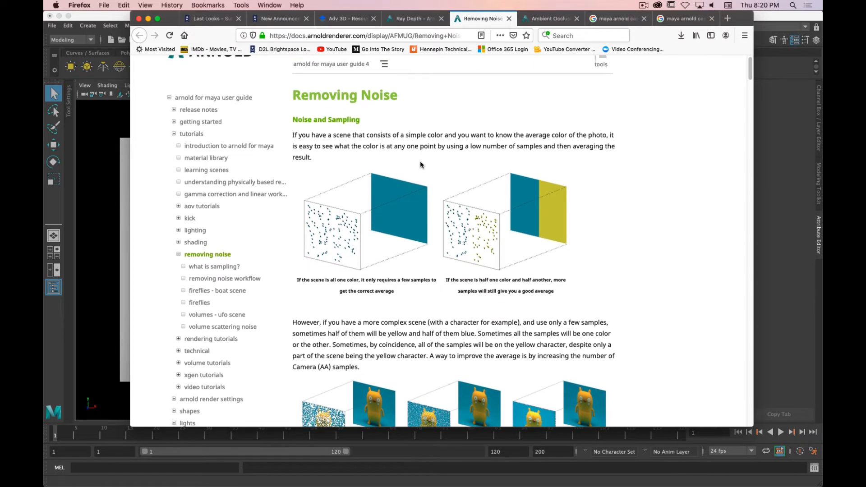
pyautogui.scroll(1, 420, 165)
pyautogui.scroll(-8, 418, 164)
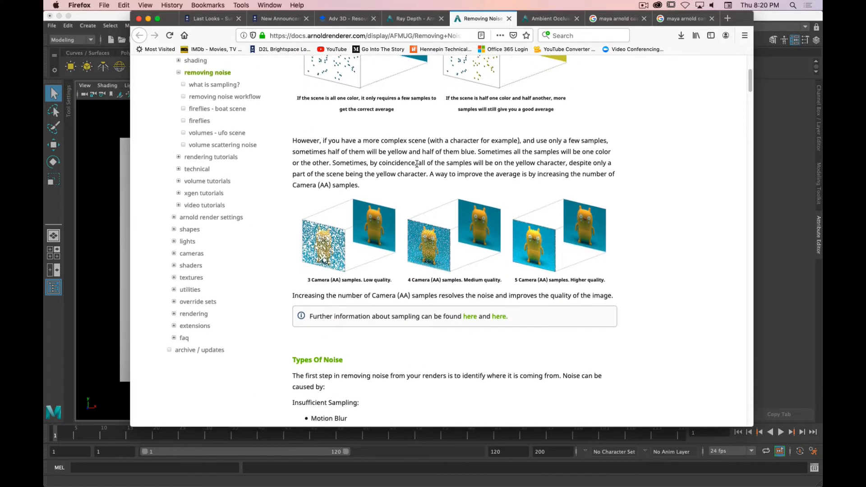
pyautogui.scroll(-7, 416, 164)
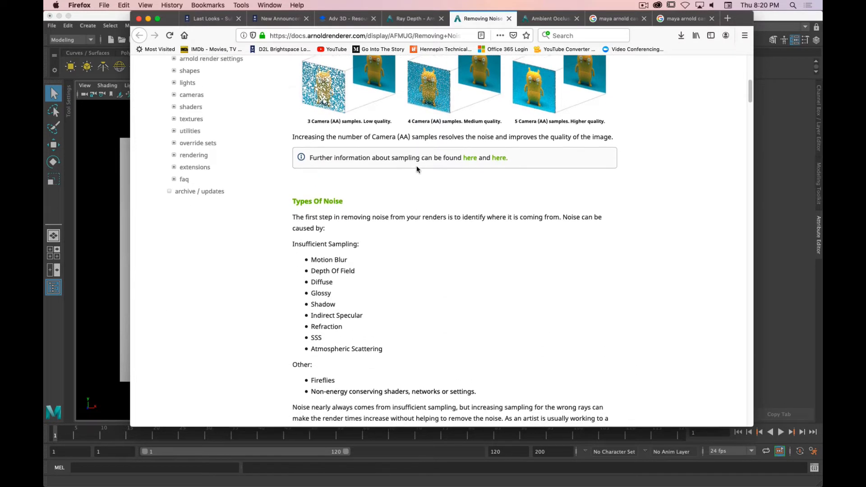
pyautogui.scroll(-15, 416, 167)
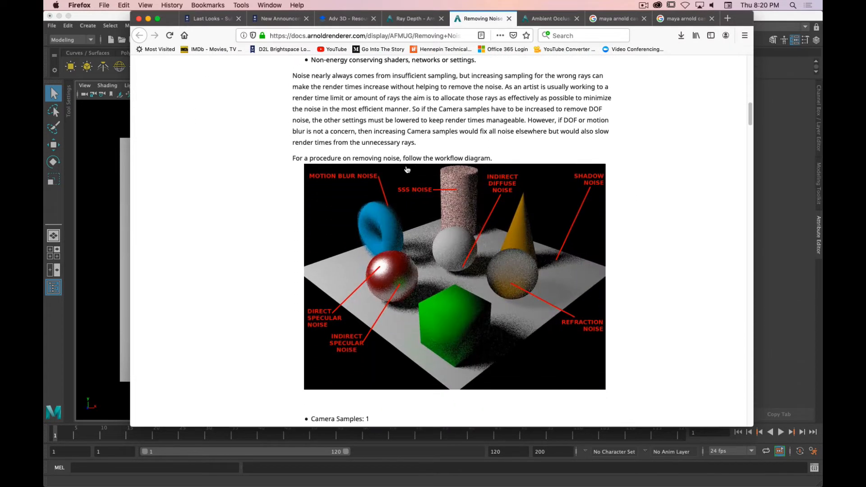
pyautogui.scroll(-1, 407, 169)
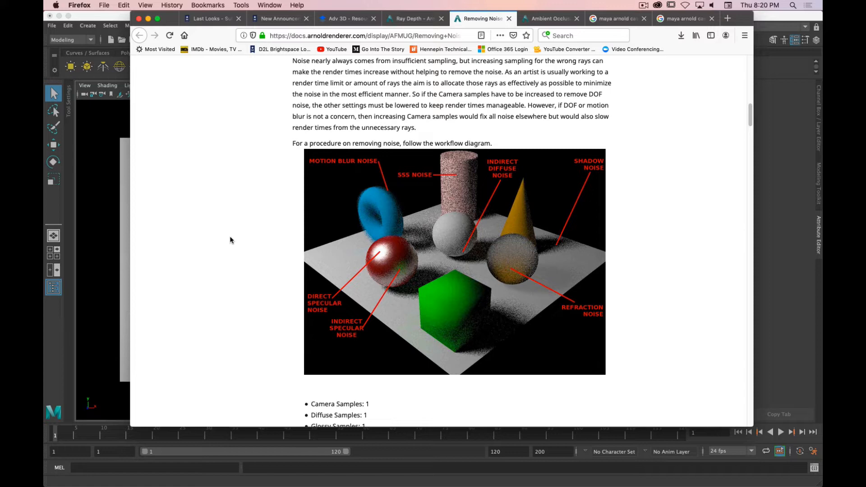
pyautogui.scroll(-10, 313, 298)
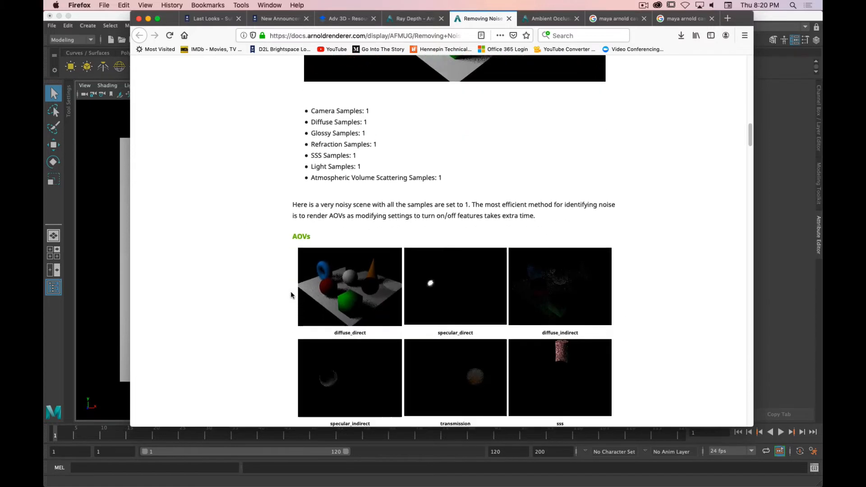
# - Compare the noise examples for motion blur and depth of field, diffuse, glossy specular and glossy refraction on the Removing Noise page
pyautogui.scroll(-6, 255, 270)
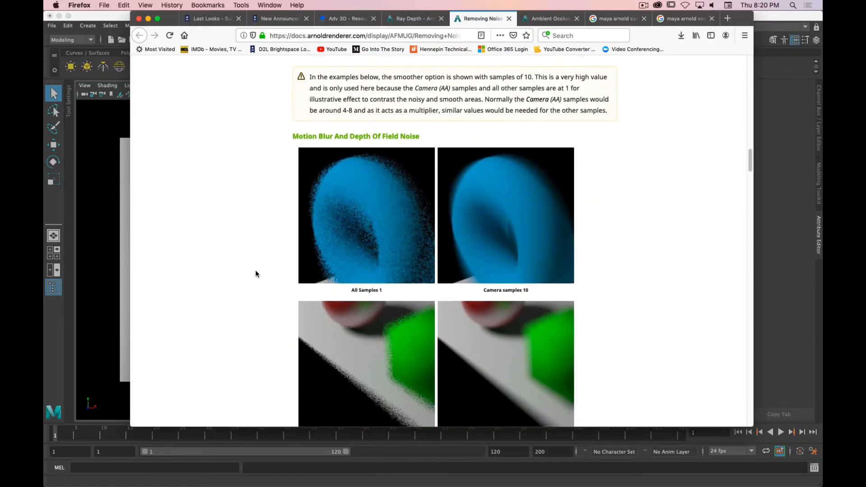
pyautogui.scroll(-1, 258, 259)
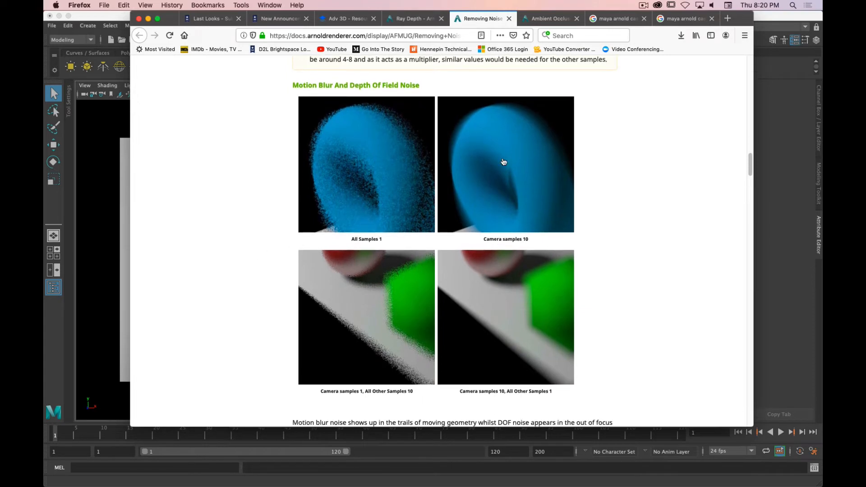
pyautogui.scroll(-6, 266, 309)
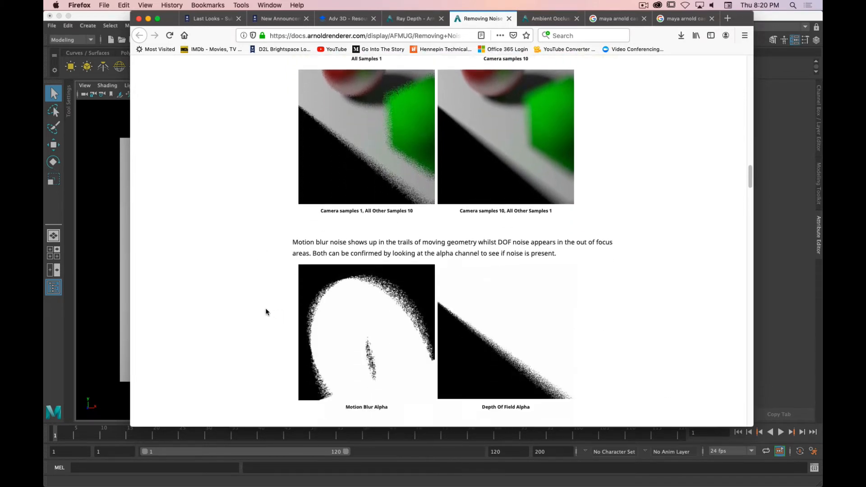
pyautogui.scroll(-4, 269, 306)
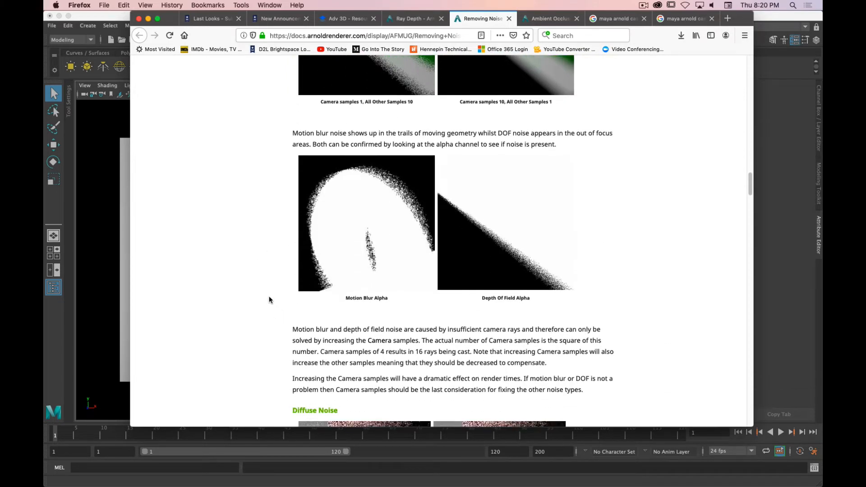
pyautogui.scroll(-4, 268, 299)
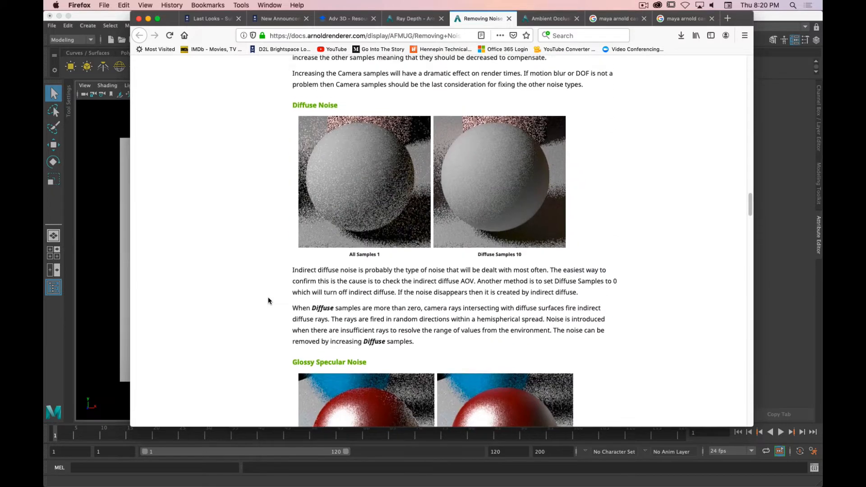
pyautogui.scroll(-4, 268, 299)
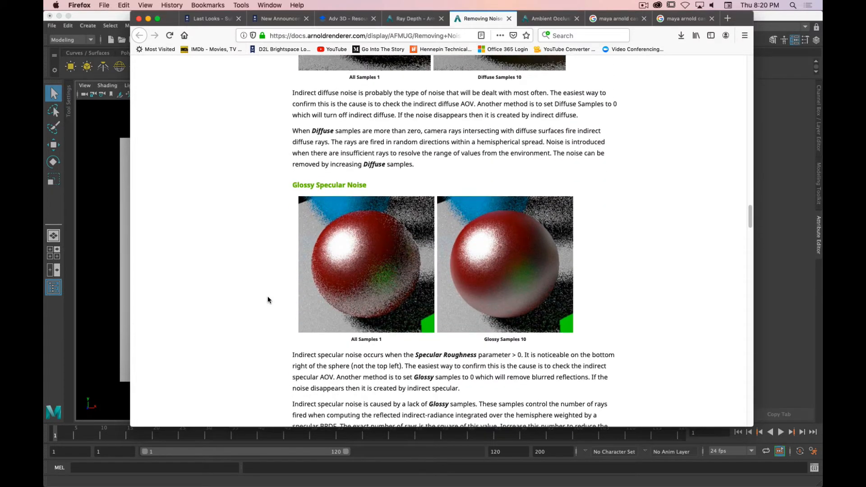
pyautogui.scroll(-1, 267, 297)
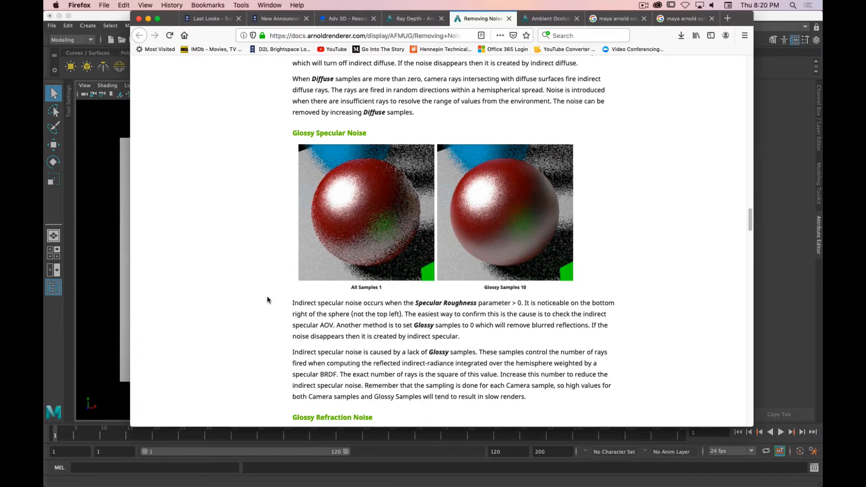
pyautogui.scroll(-4, 267, 300)
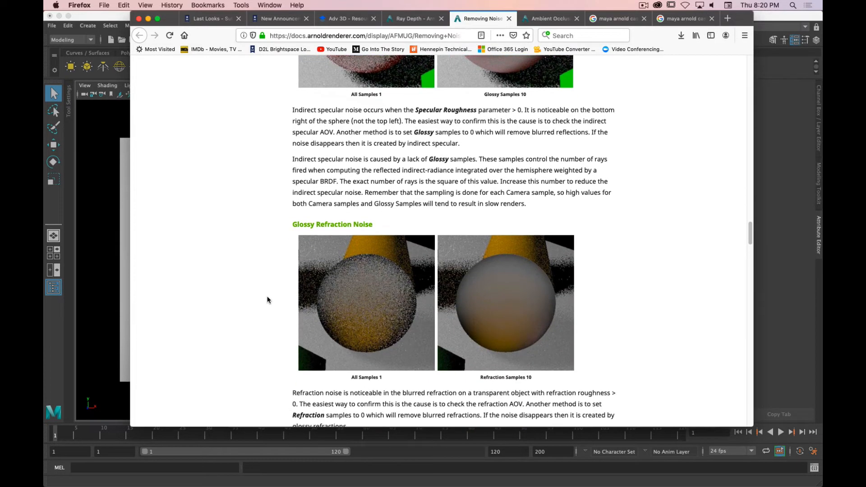
pyautogui.scroll(-2, 267, 299)
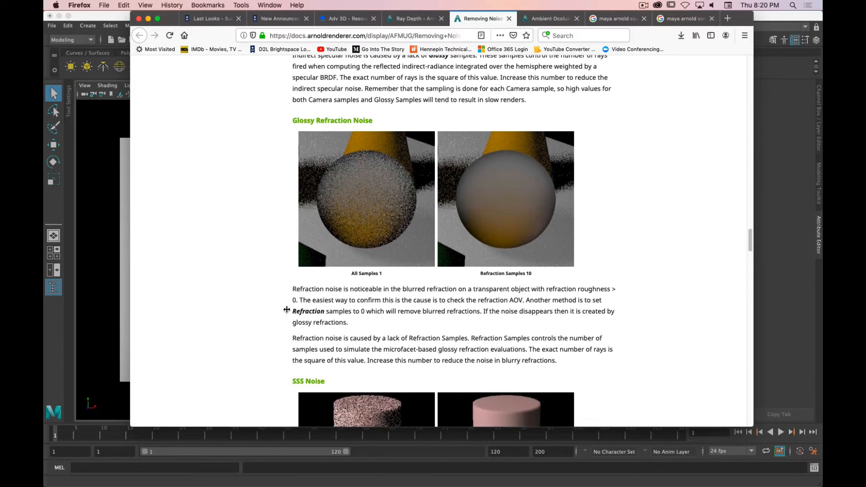
pyautogui.scroll(-2, 287, 309)
pyautogui.scroll(20, 283, 306)
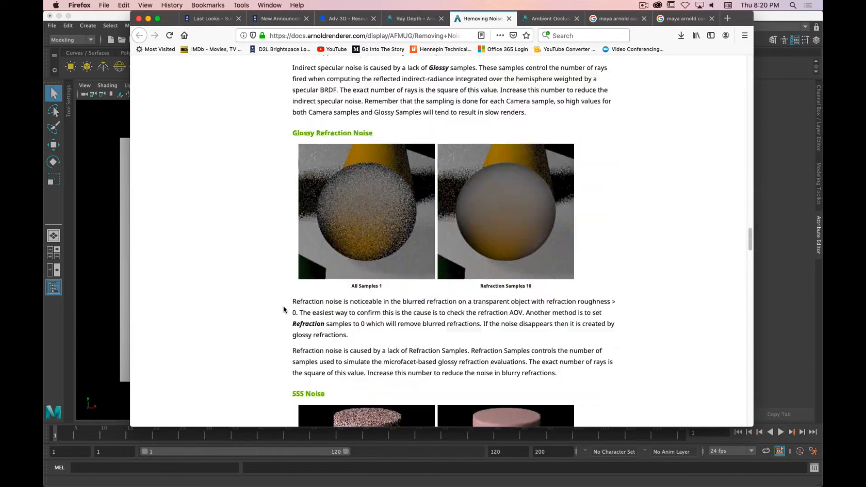
pyautogui.scroll(20, 283, 303)
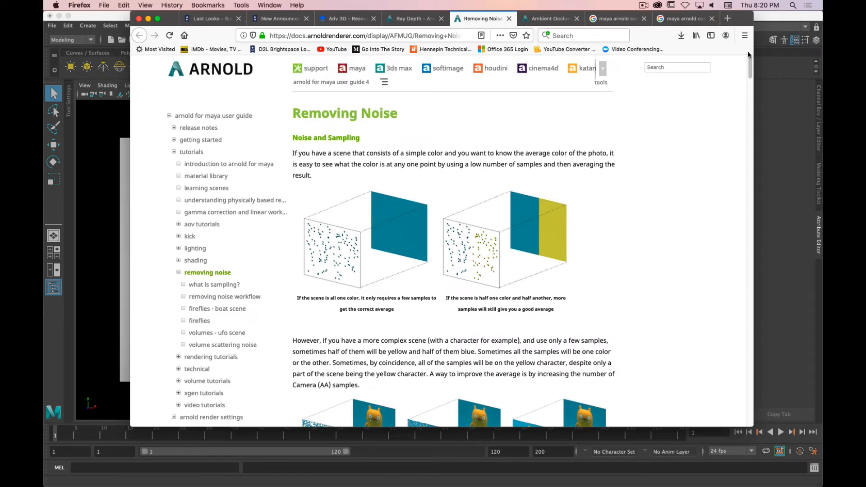
# - Put away the documentation browser and the Render Settings window, check the robot render, and close the Arnold RenderView
pyautogui.moveTo(729, 23); pyautogui.dragTo(44, 85)
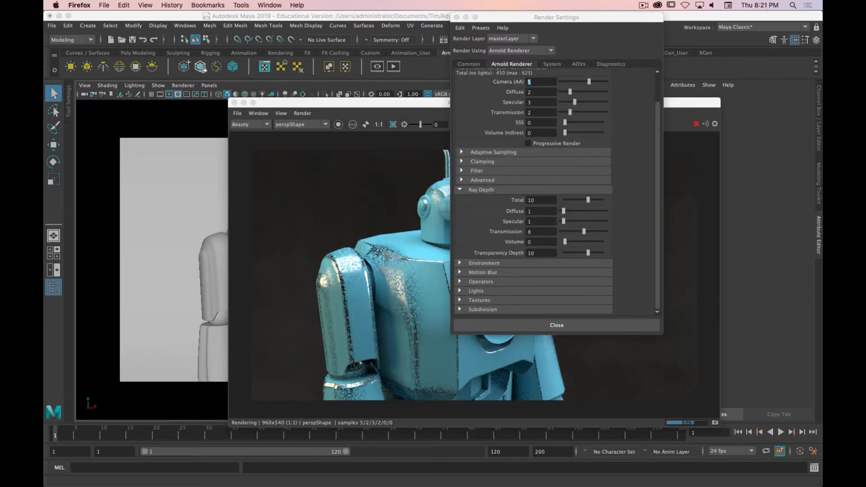
pyautogui.scroll(2, 616, 214)
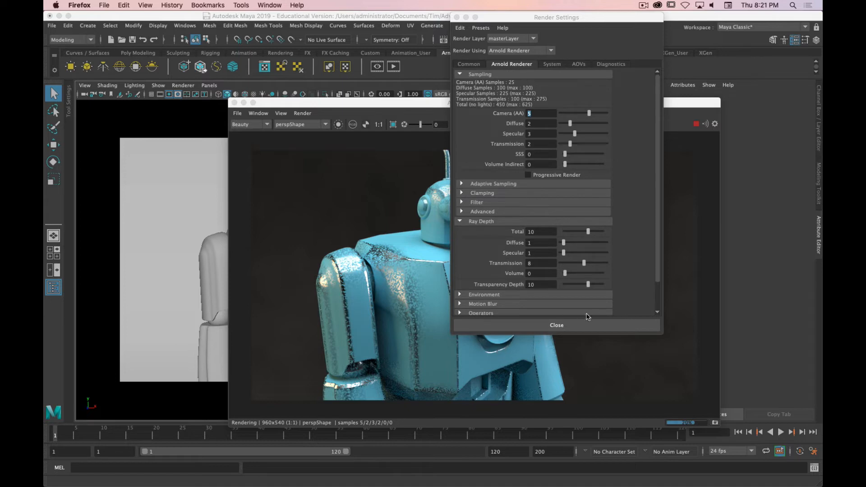
pyautogui.moveTo(500, 20); pyautogui.dragTo(167, 50)
pyautogui.click(123, 48)
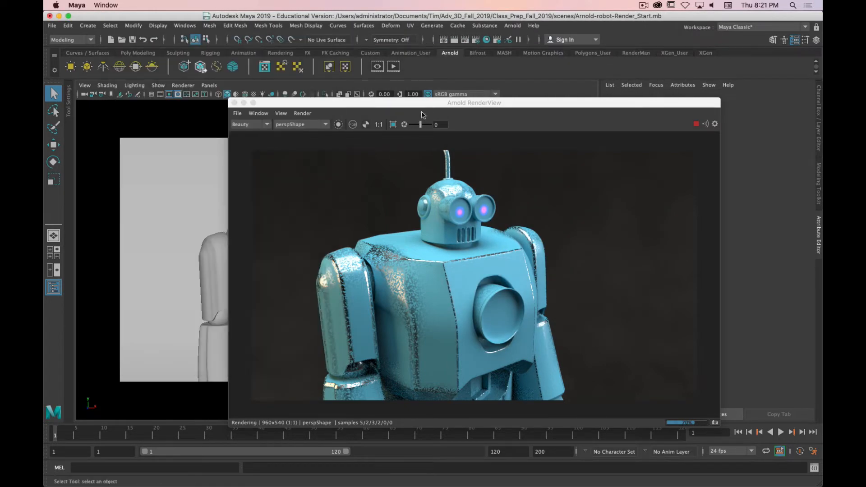
pyautogui.moveTo(424, 103); pyautogui.dragTo(408, 63)
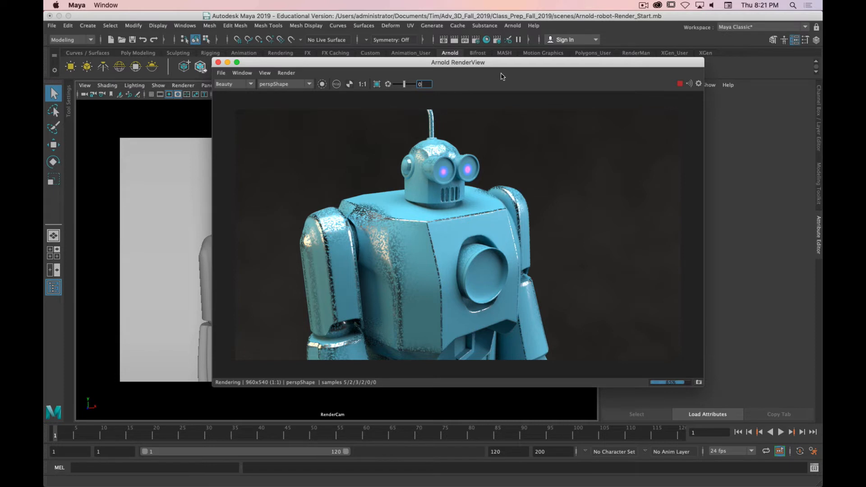
pyautogui.moveTo(424, 66); pyautogui.dragTo(423, 87)
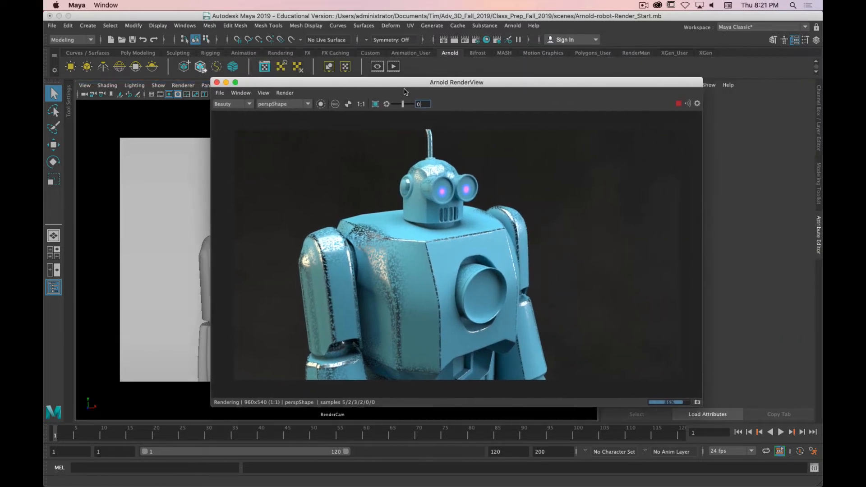
pyautogui.click(216, 82)
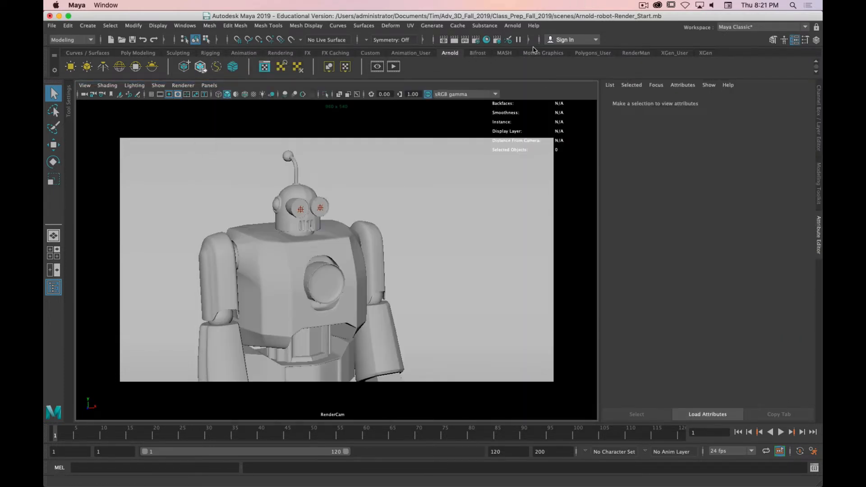
# - Open Render Setup and create a render layer named Wireframe_Layer
pyautogui.click(498, 44)
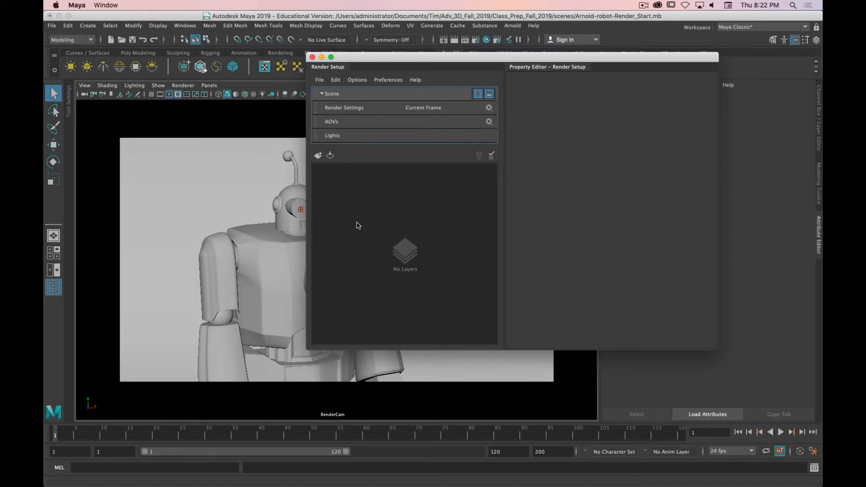
pyautogui.click(406, 249)
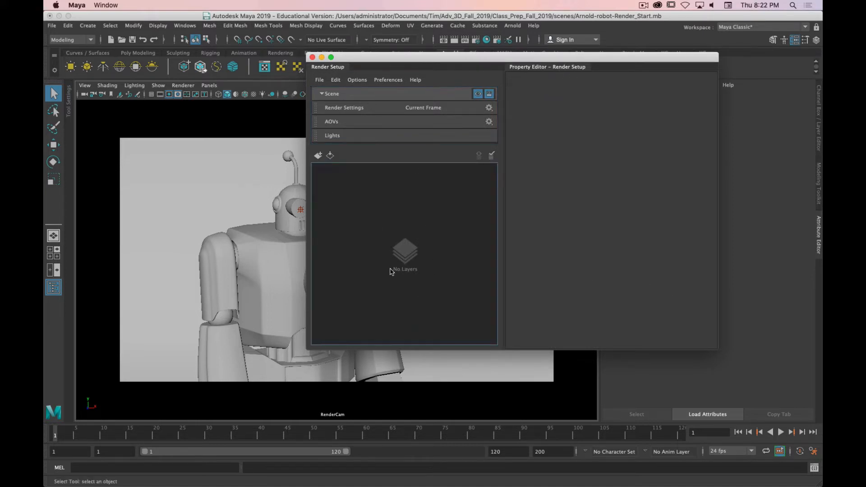
pyautogui.click(318, 155)
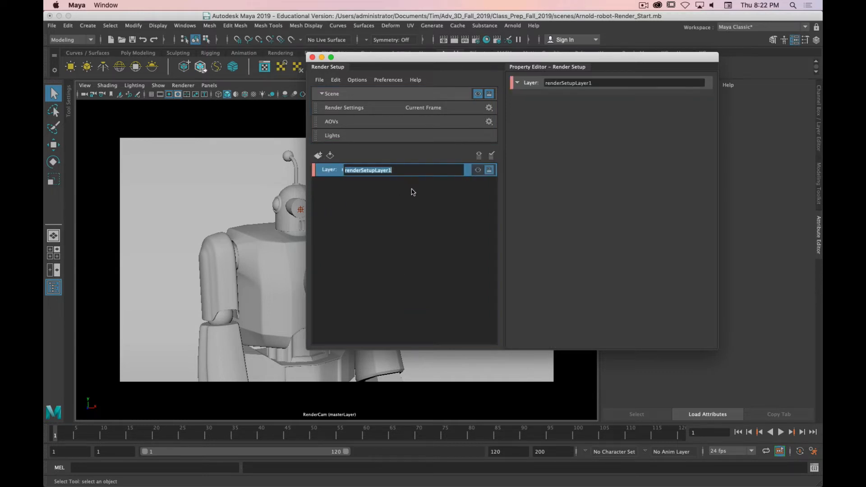
pyautogui.write('W')
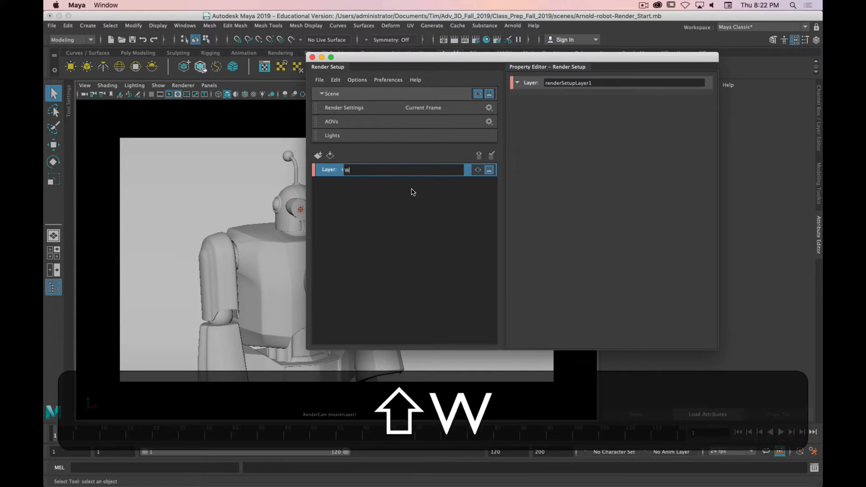
pyautogui.write('ireframe_La')
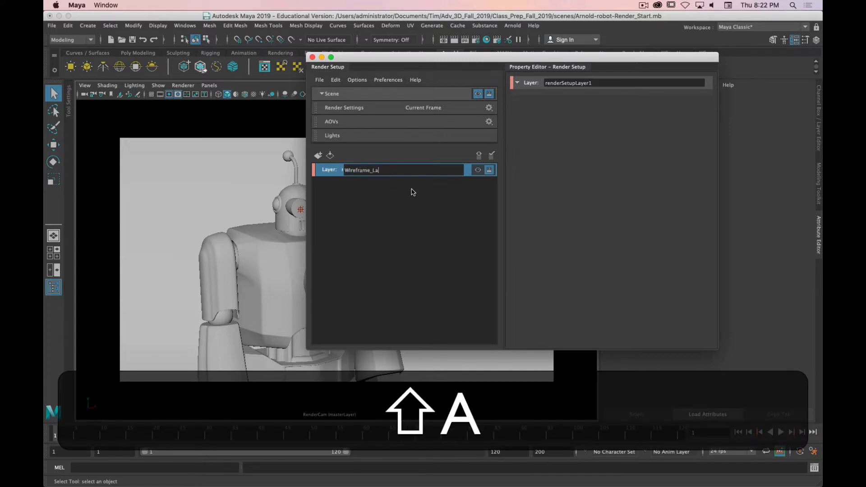
pyautogui.write('yer')
pyautogui.press('Return')
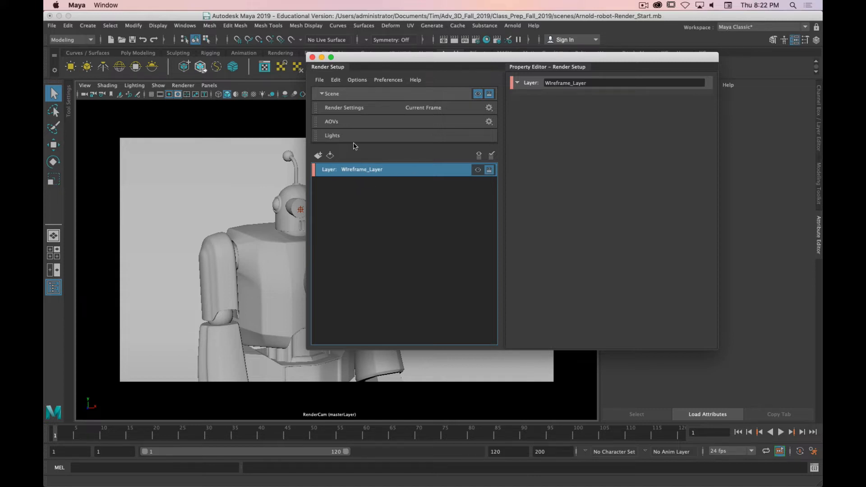
# - Create a collection named Wire inside Wireframe_Layer
pyautogui.rightClick(360, 172)
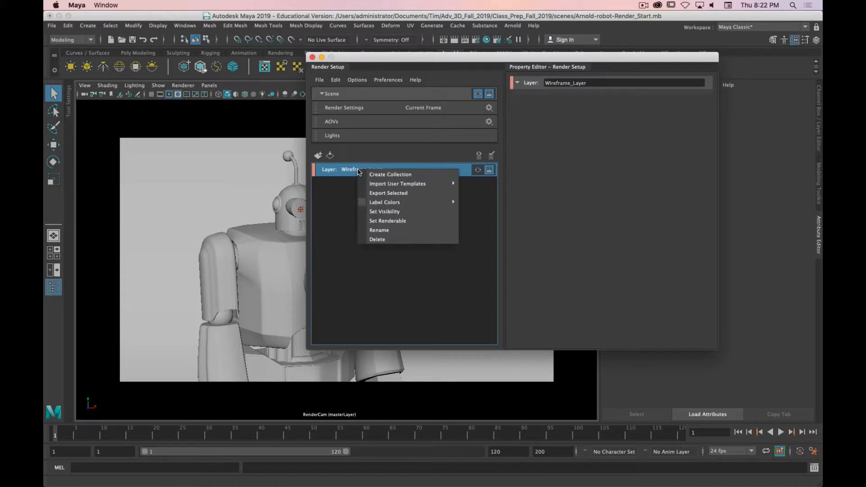
pyautogui.click(414, 175)
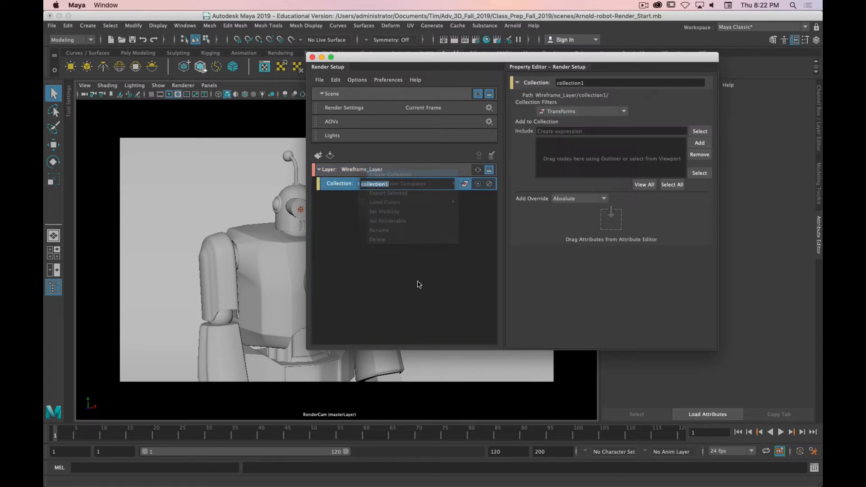
pyautogui.write('Wire')
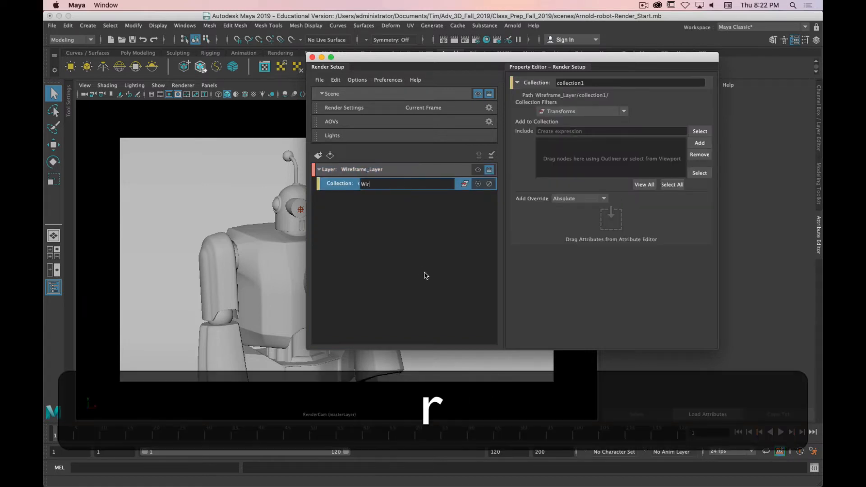
pyautogui.press('Return')
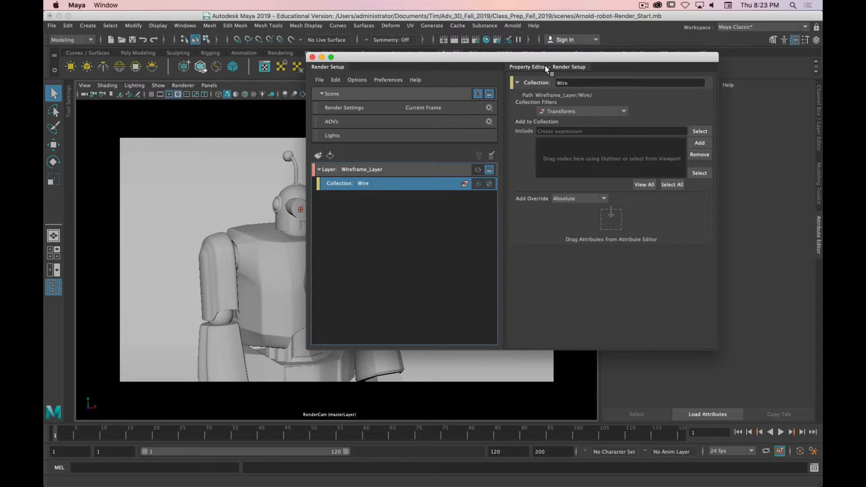
# - Switch the viewport to the persp camera and select the whole robot together with the backdrop
pyautogui.click(312, 57)
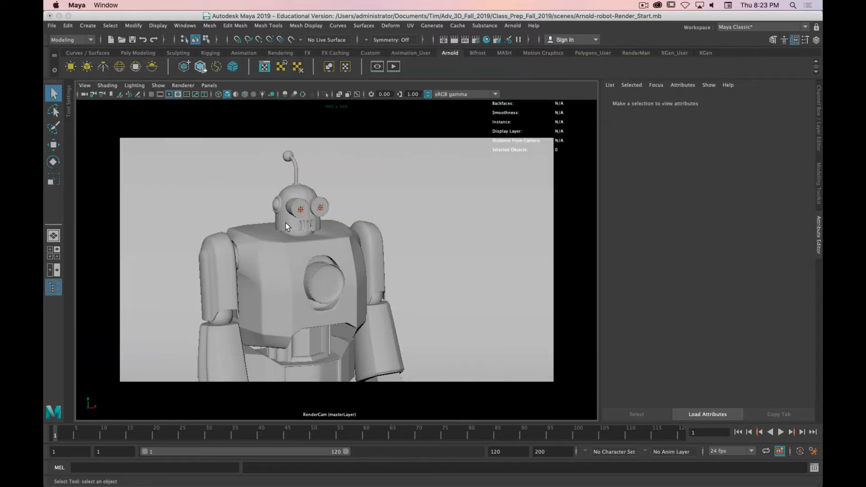
pyautogui.click(210, 85)
pyautogui.moveTo(216, 93)
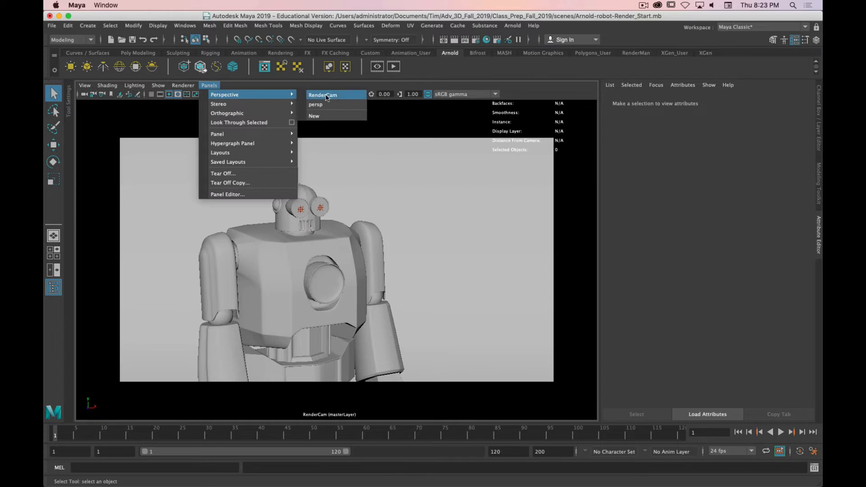
pyautogui.click(328, 105)
pyautogui.scroll(-5, 371, 190)
pyautogui.keyDown('alt'); pyautogui.moveTo(367, 259); pyautogui.dragTo(326, 249); pyautogui.keyUp('alt')
pyautogui.moveTo(437, 174); pyautogui.dragTo(228, 399)
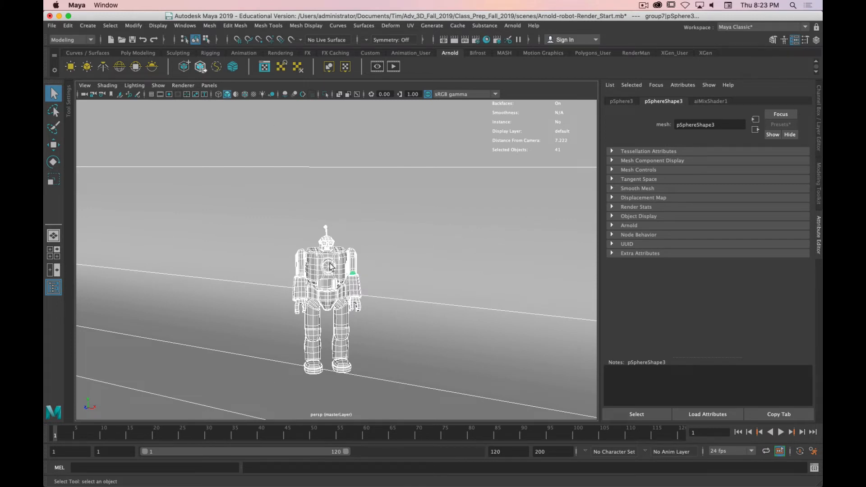
pyautogui.keyDown('shift'); pyautogui.click(418, 167); pyautogui.keyUp('shift')
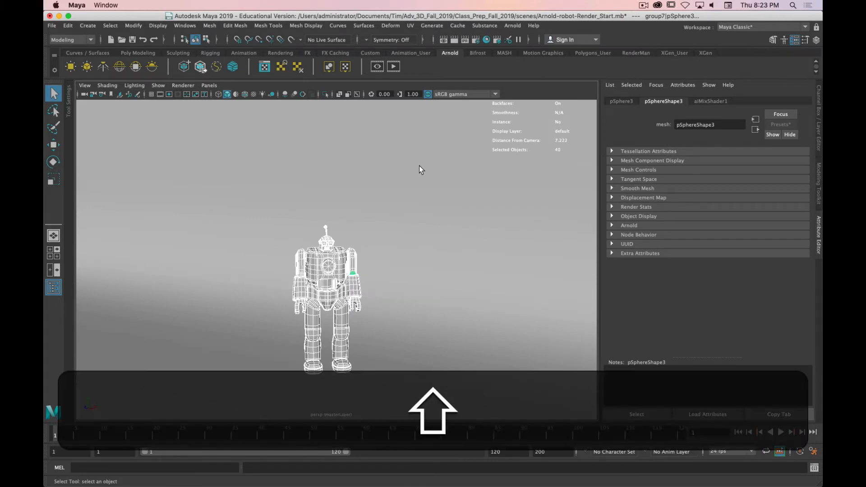
# - Bring back Render Setup and add the selected robot parts and backdrop to the Wire collection
pyautogui.moveTo(44, 85); pyautogui.dragTo(535, 147)
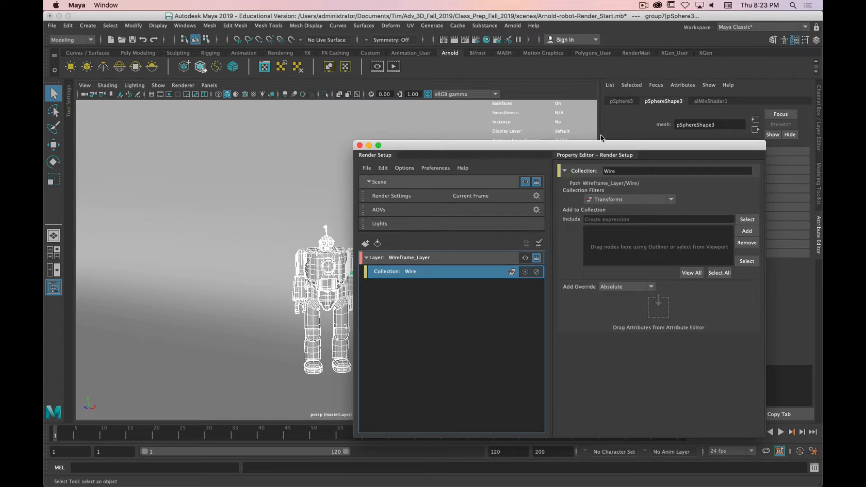
pyautogui.moveTo(548, 144); pyautogui.dragTo(484, 109)
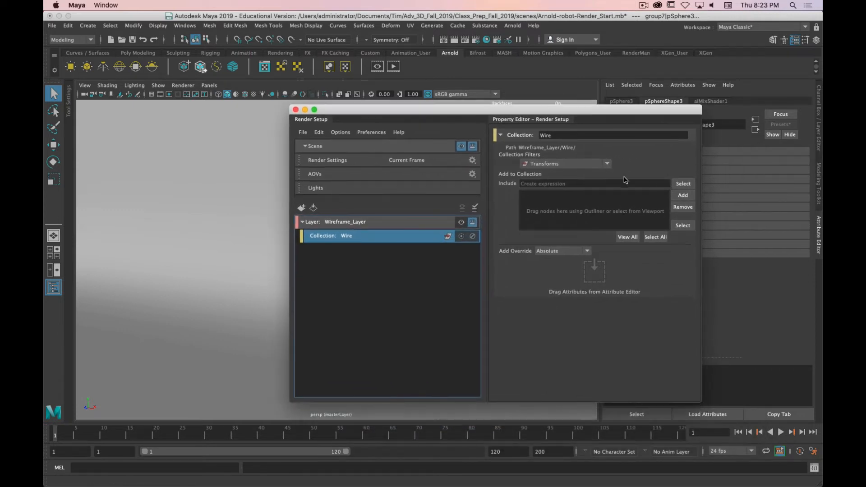
pyautogui.click(683, 195)
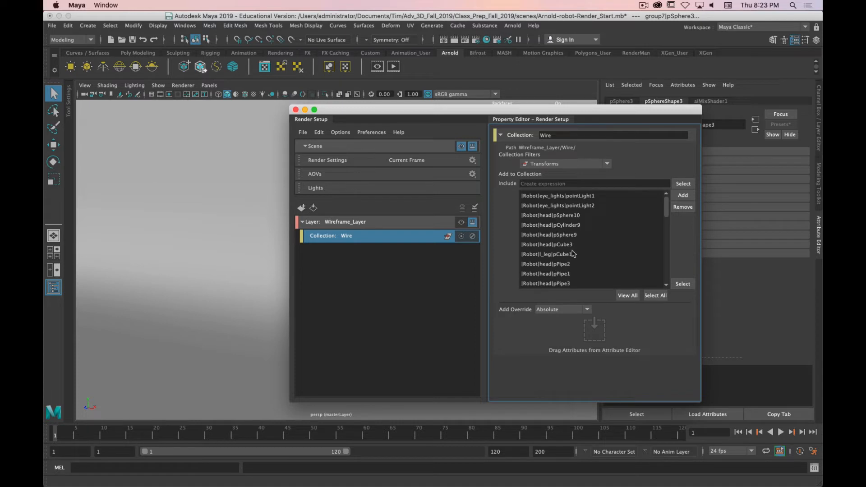
pyautogui.press('super+period')
# - Create a shader override on the Wire collection and name it Wire_shaderOverride1
pyautogui.rightClick(330, 241)
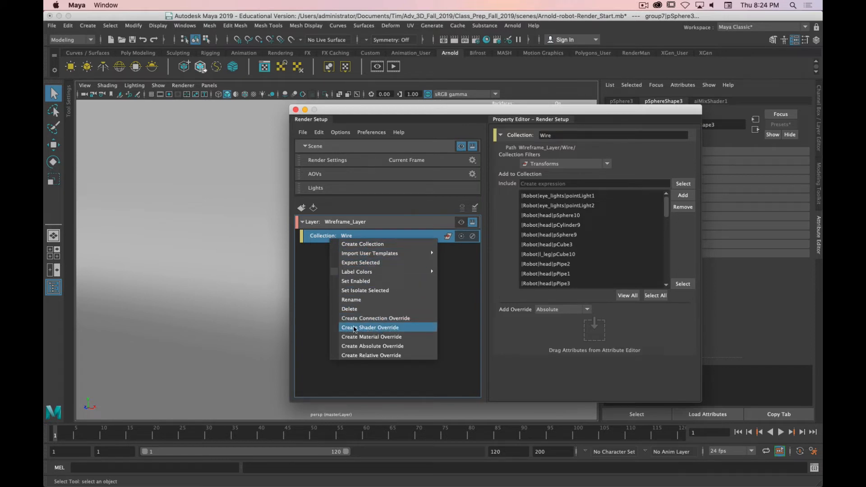
pyautogui.click(403, 328)
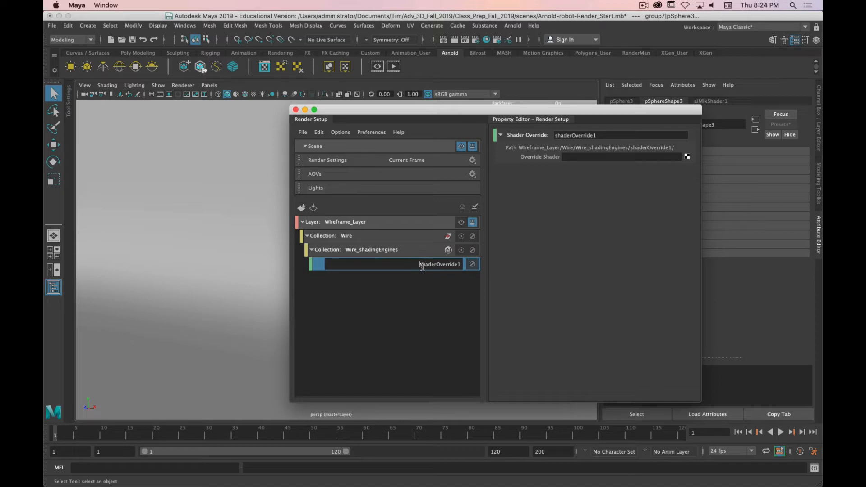
pyautogui.write('Wire_')
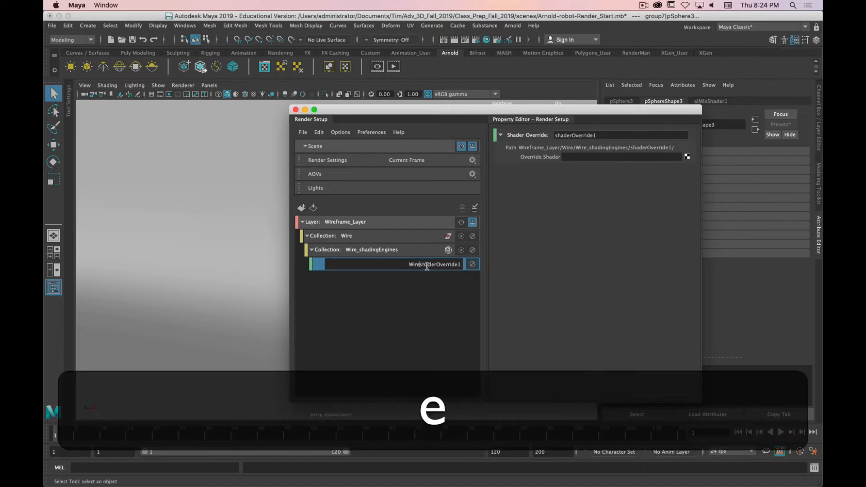
pyautogui.press('Return')
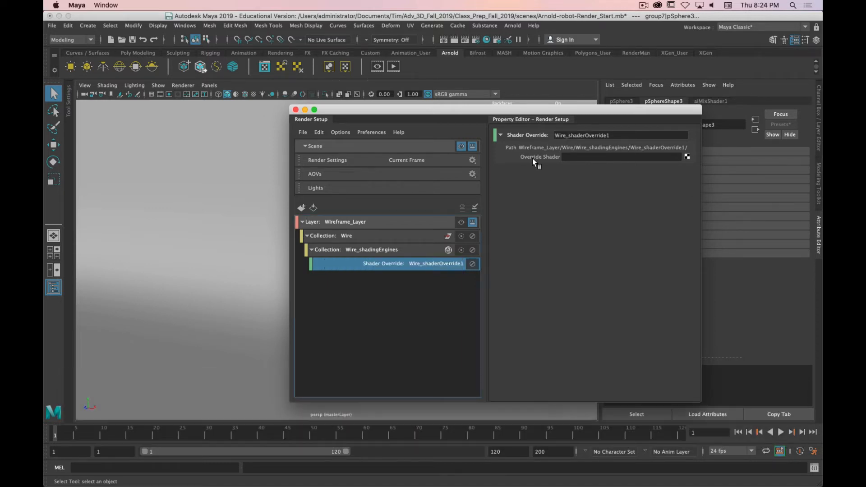
# - Assign a new Arnold aiWireframe shader as the override shader of Wire_shaderOverride1
pyautogui.click(686, 157)
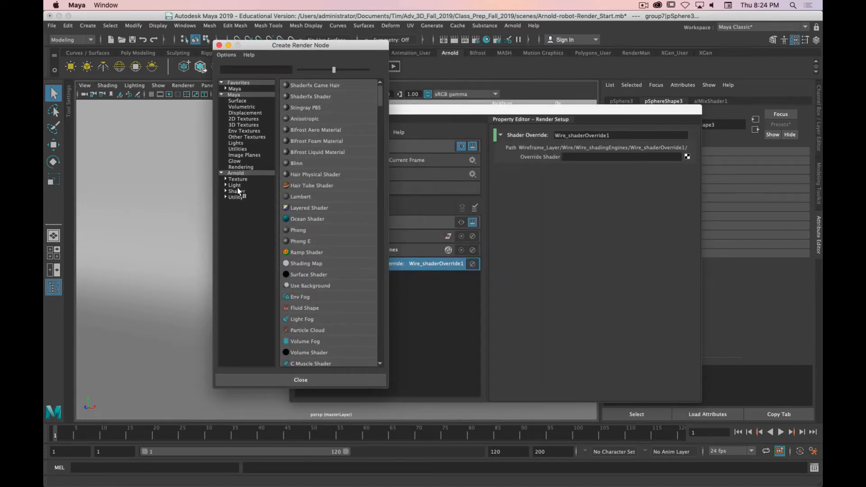
pyautogui.click(236, 191)
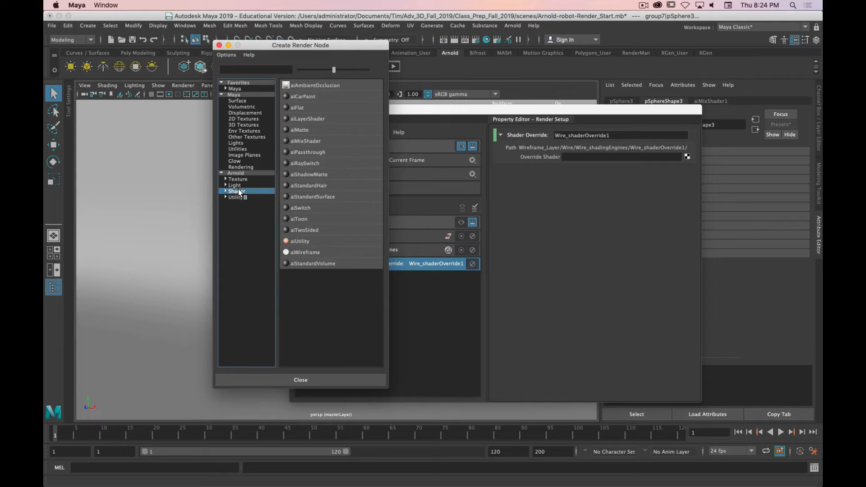
pyautogui.click(308, 253)
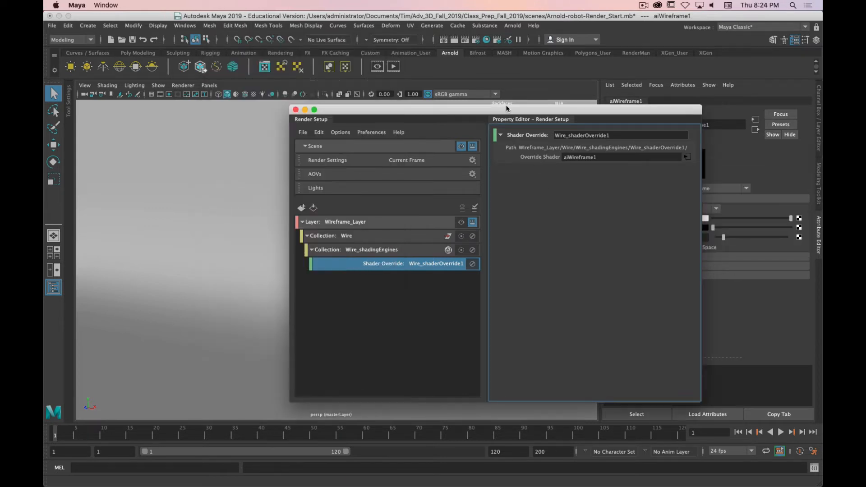
# - Start an Arnold RenderView render and set its camera to RenderCamShape
pyautogui.moveTo(509, 113); pyautogui.dragTo(351, 113)
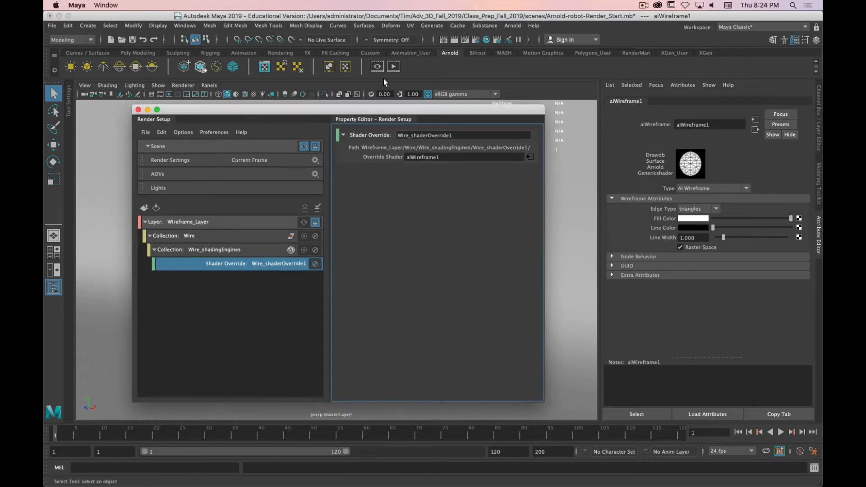
pyautogui.click(393, 66)
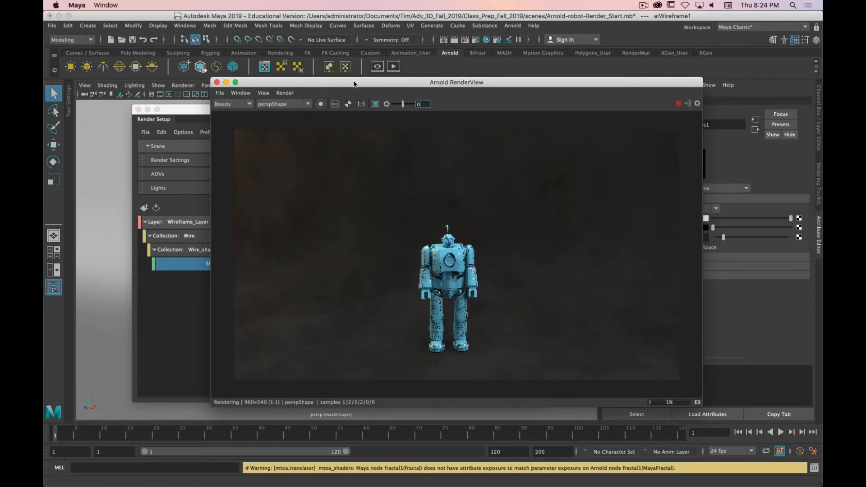
pyautogui.moveTo(356, 86); pyautogui.dragTo(443, 87)
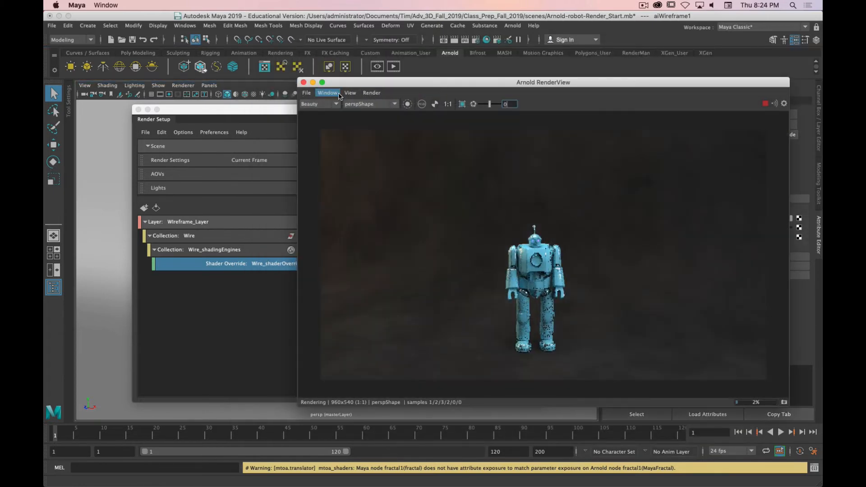
pyautogui.moveTo(258, 114); pyautogui.dragTo(188, 124)
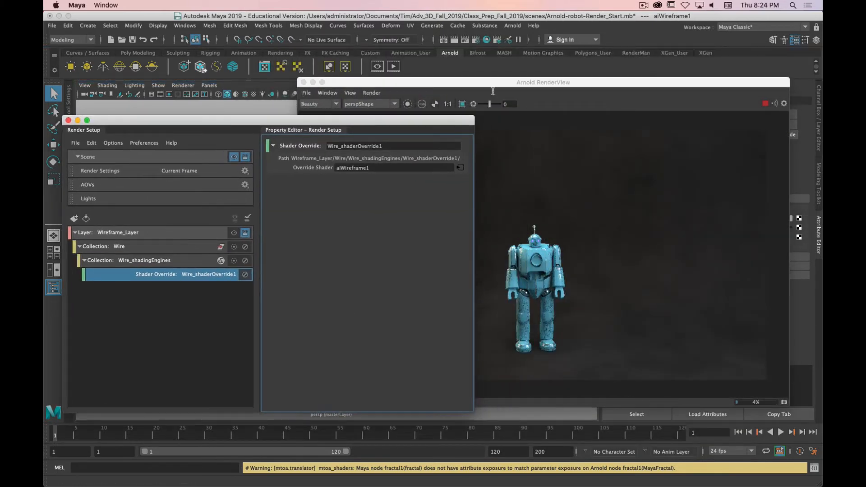
pyautogui.click(452, 84)
pyautogui.click(392, 103)
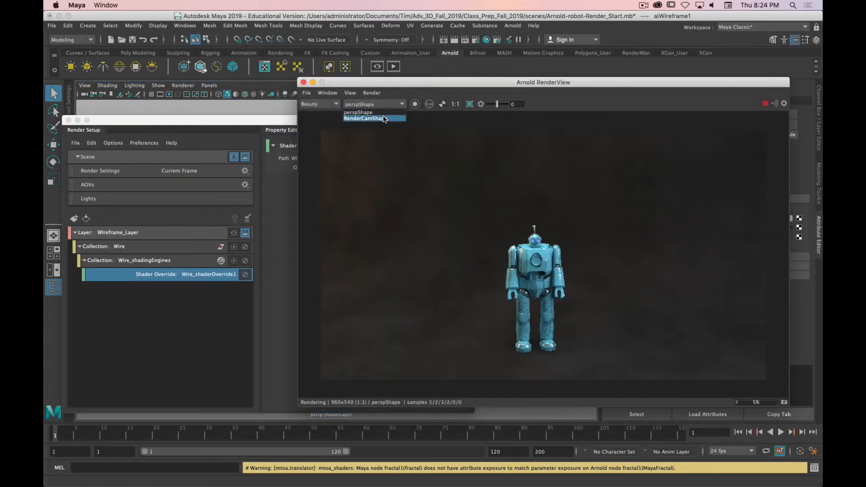
pyautogui.click(360, 119)
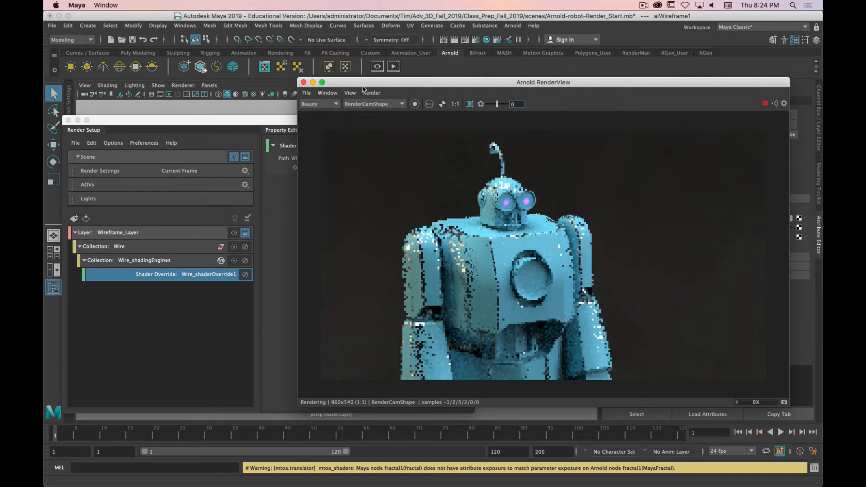
# - Make Wireframe_Layer the visible layer in Render Setup and move that window clear of the render
pyautogui.click(183, 128)
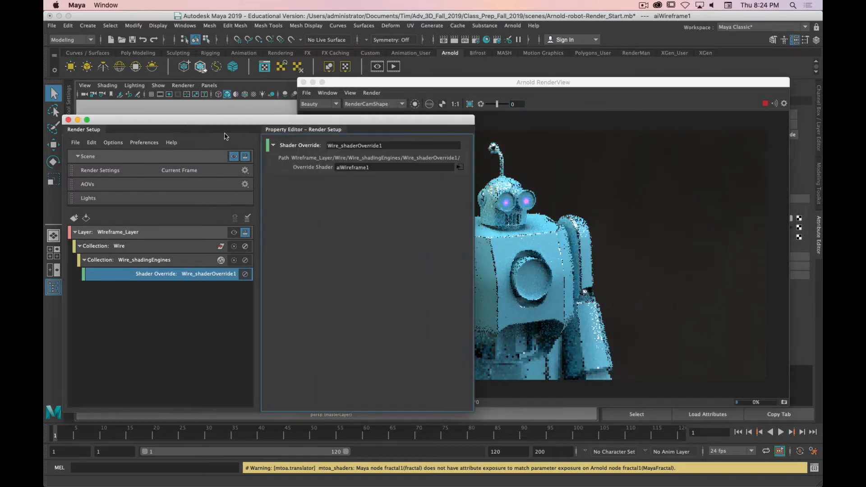
pyautogui.moveTo(182, 128); pyautogui.dragTo(216, 107)
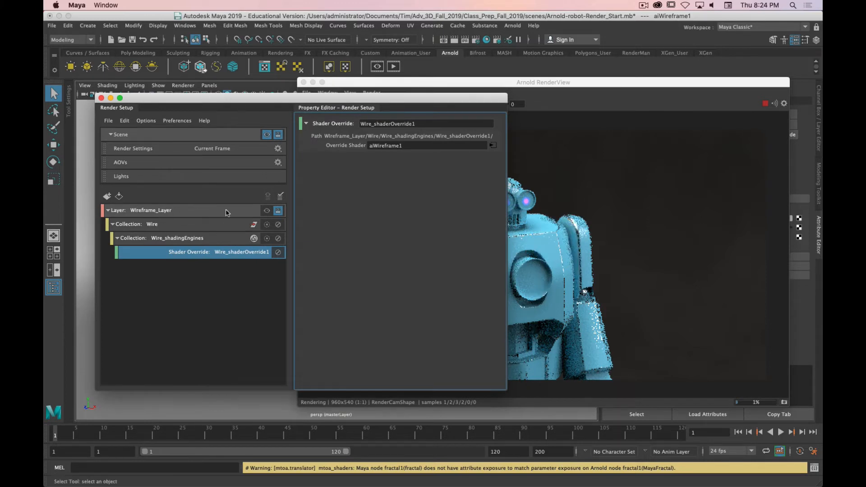
pyautogui.click(267, 211)
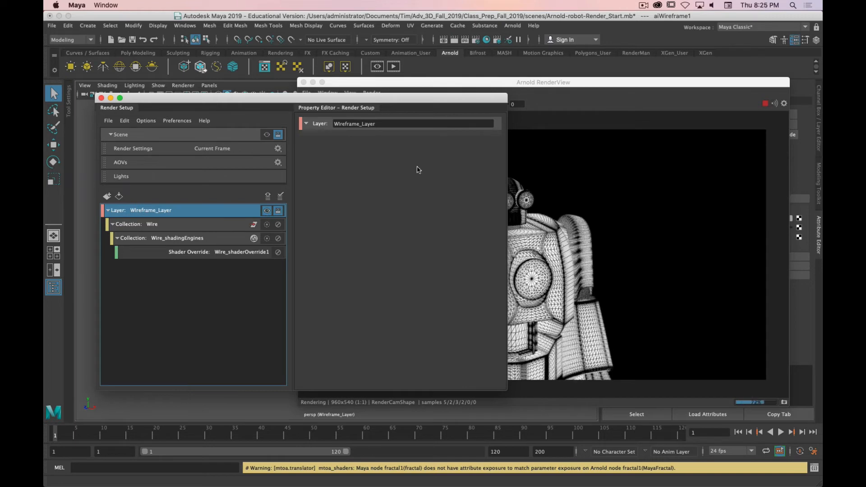
pyautogui.moveTo(479, 98); pyautogui.dragTo(44, 99)
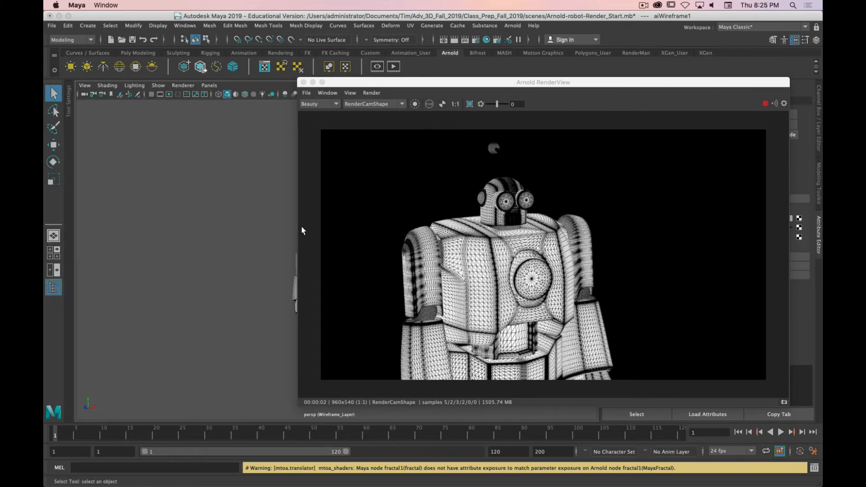
# - Set the aiWireframe1 shader's edge type to polygons and its line width to 0.8
pyautogui.moveTo(523, 87); pyautogui.dragTo(323, 74)
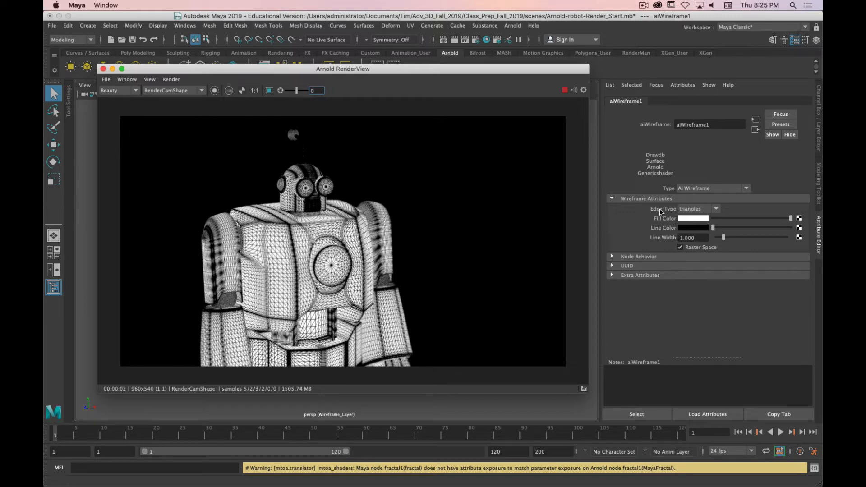
pyautogui.click(698, 209)
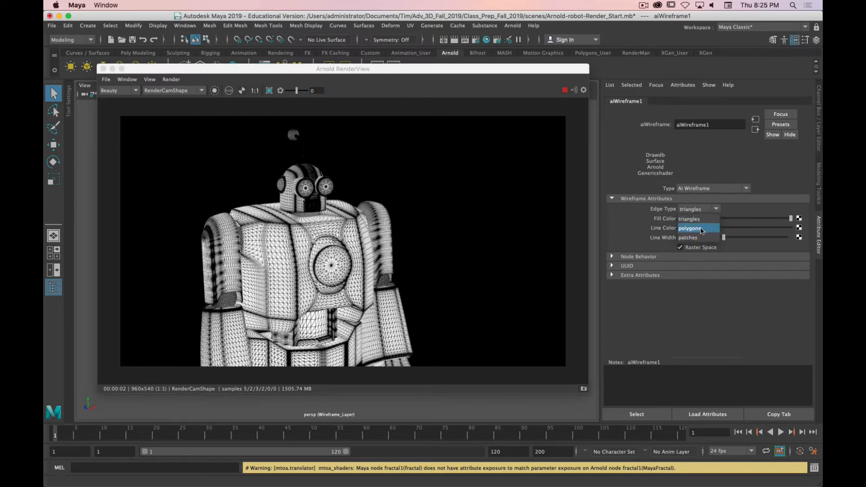
pyautogui.click(700, 229)
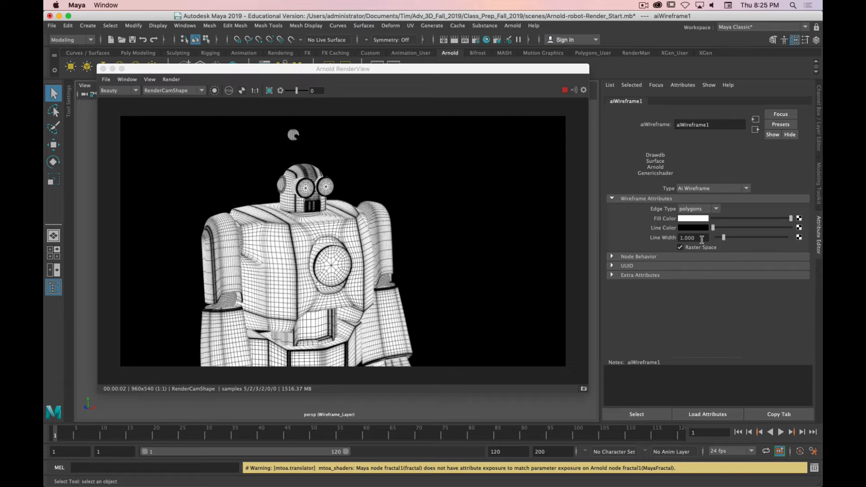
pyautogui.click(693, 238)
pyautogui.write('.8')
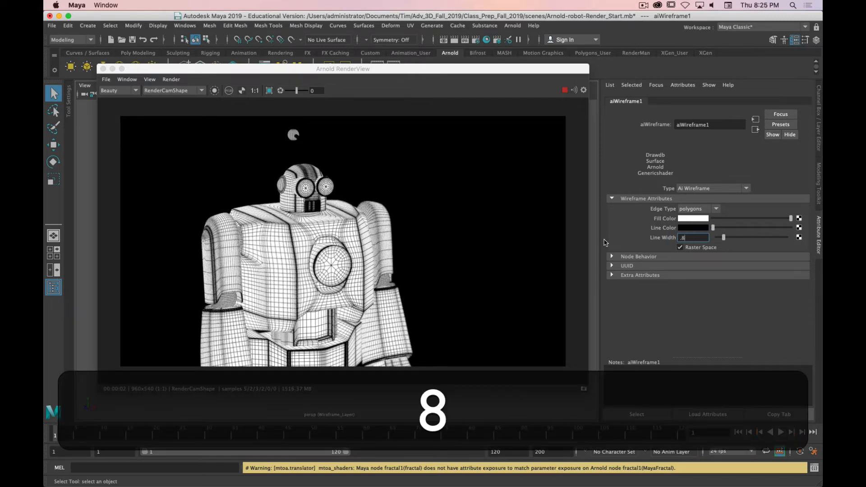
pyautogui.press('Return')
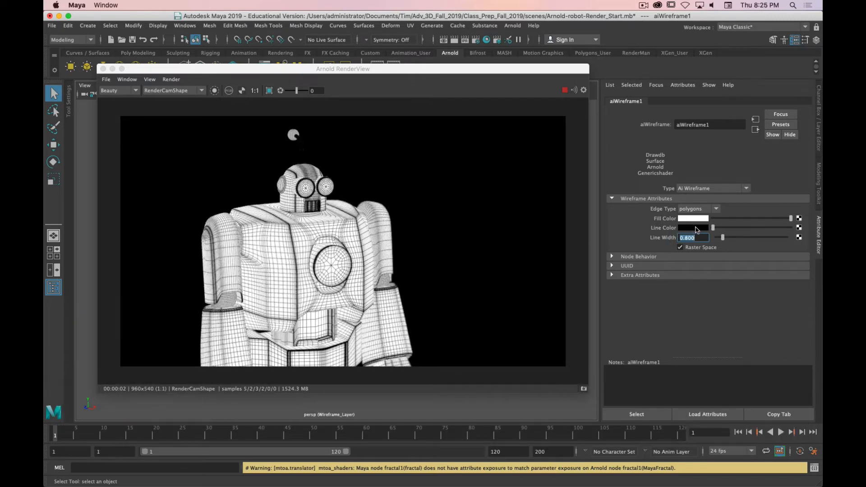
# - Set the wireframe line color to a dark blue with hue 240.828, saturation 0.766 and value 0.077
pyautogui.click(696, 227)
pyautogui.click(698, 252)
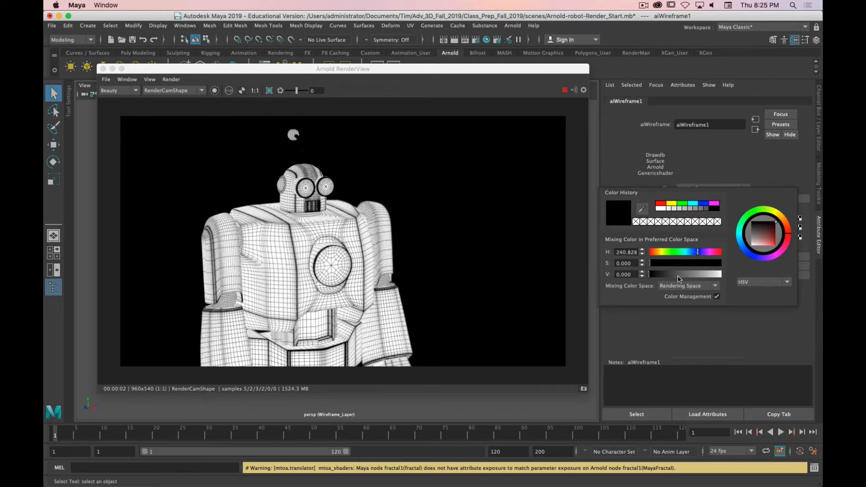
pyautogui.click(678, 276)
pyautogui.click(716, 265)
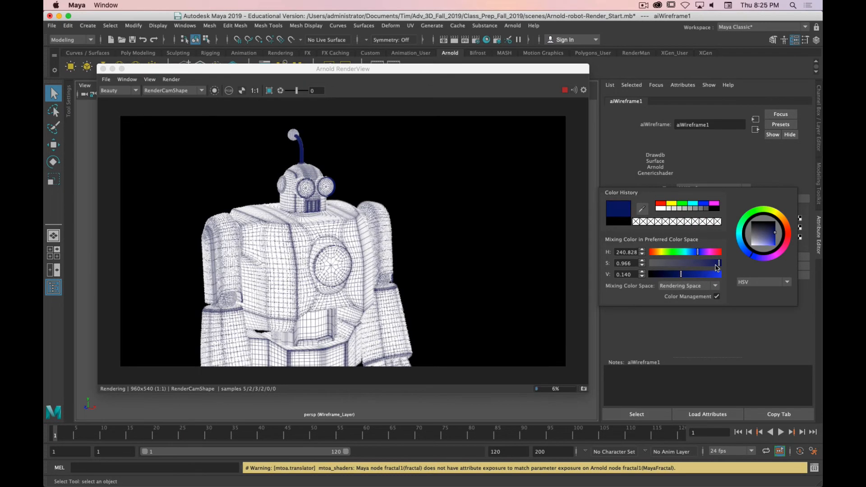
pyautogui.moveTo(681, 274); pyautogui.dragTo(672, 274)
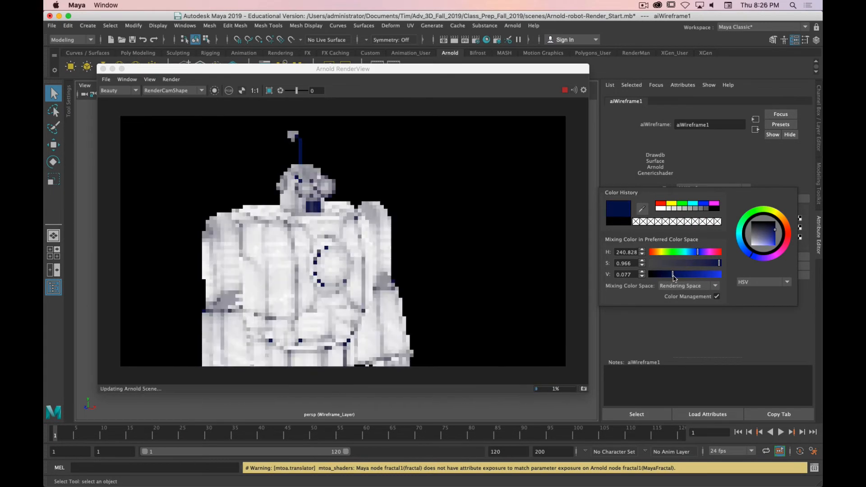
pyautogui.click(704, 264)
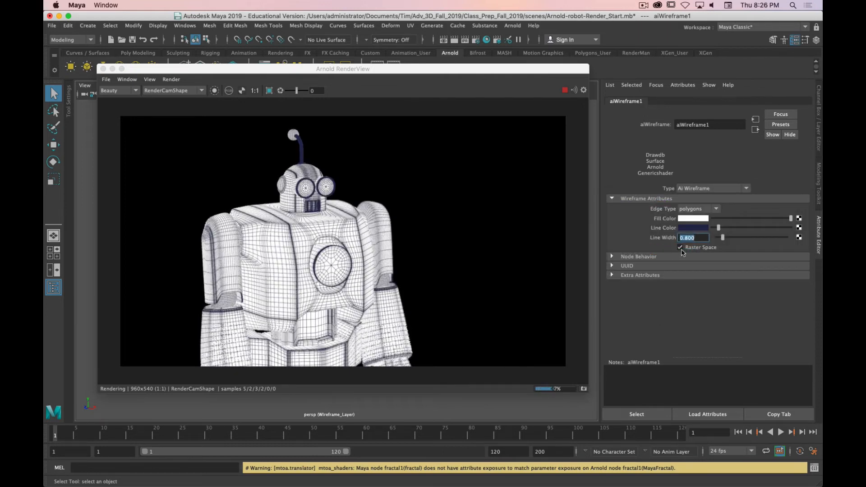
# - Shift the wireframe line color to a yellow hue of 59.586, try it bright, and darken it to nearly black
pyautogui.click(700, 229)
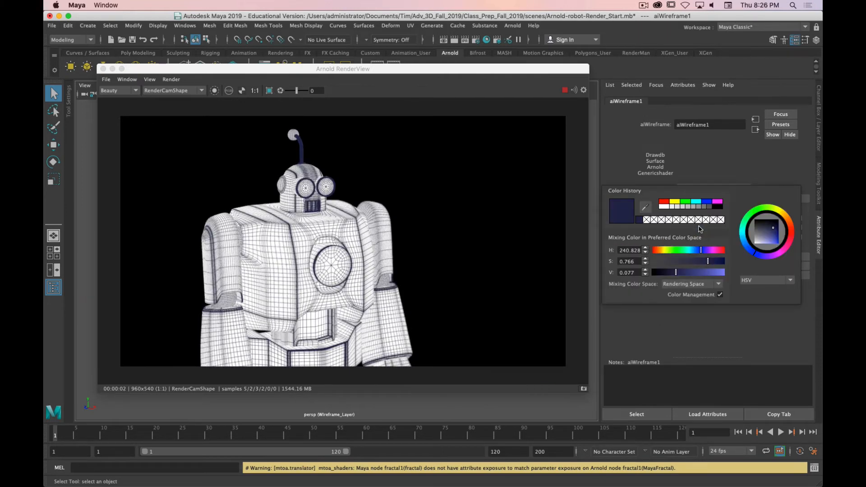
pyautogui.click(664, 250)
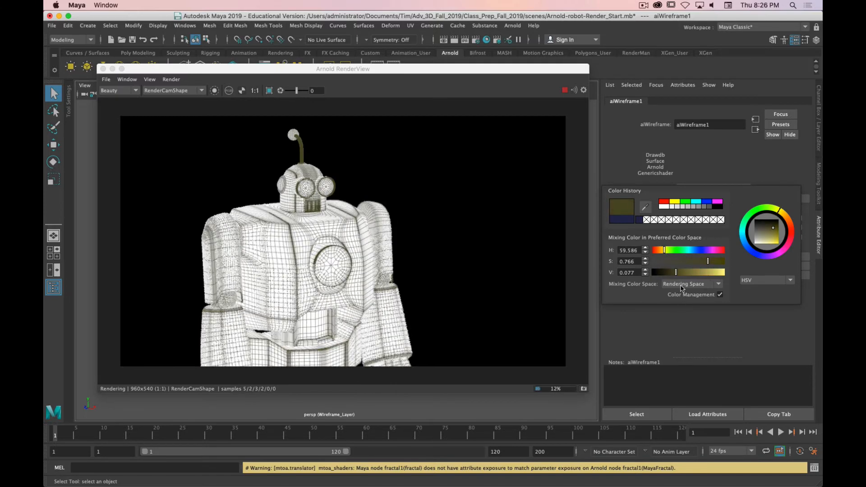
pyautogui.click(716, 273)
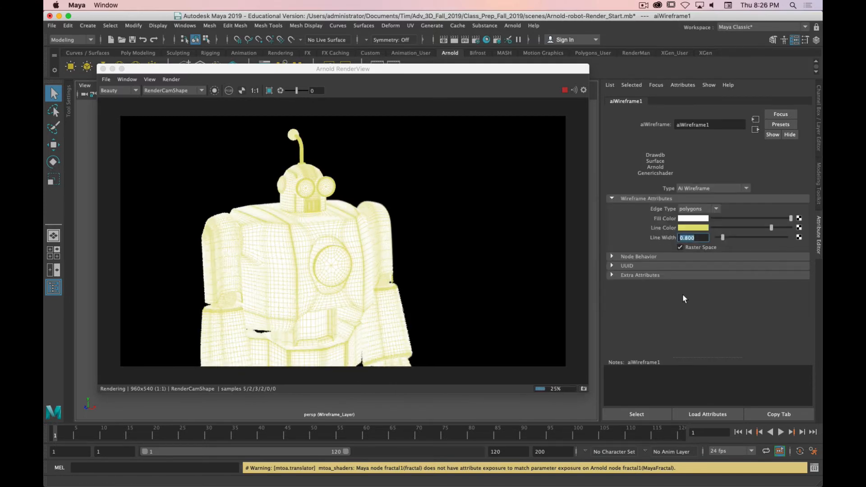
pyautogui.click(701, 231)
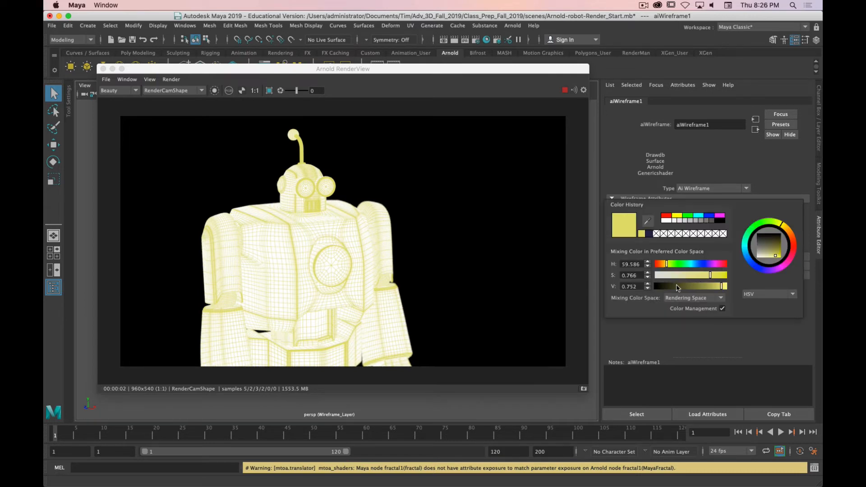
pyautogui.click(662, 286)
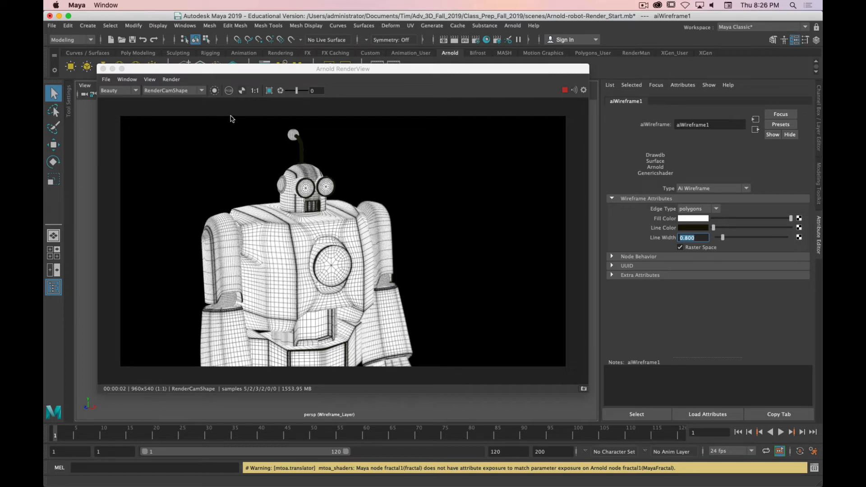
pyautogui.click(170, 80)
pyautogui.click(193, 74)
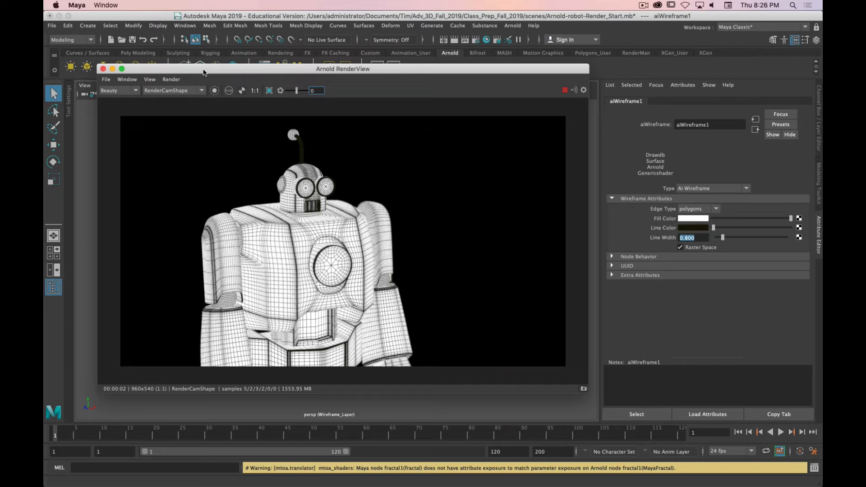
pyautogui.click(104, 70)
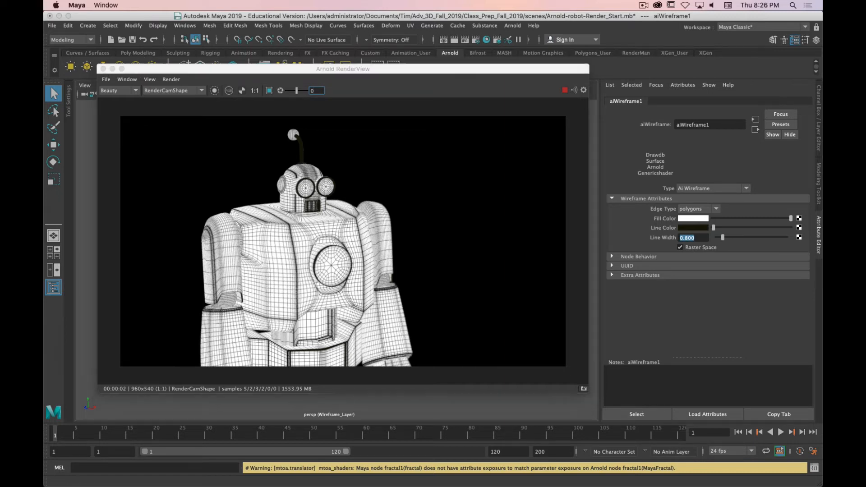
# - Bring back Render Setup, create a render layer named Clay_Layer and add a new collection to it
pyautogui.moveTo(44, 118); pyautogui.dragTo(351, 101)
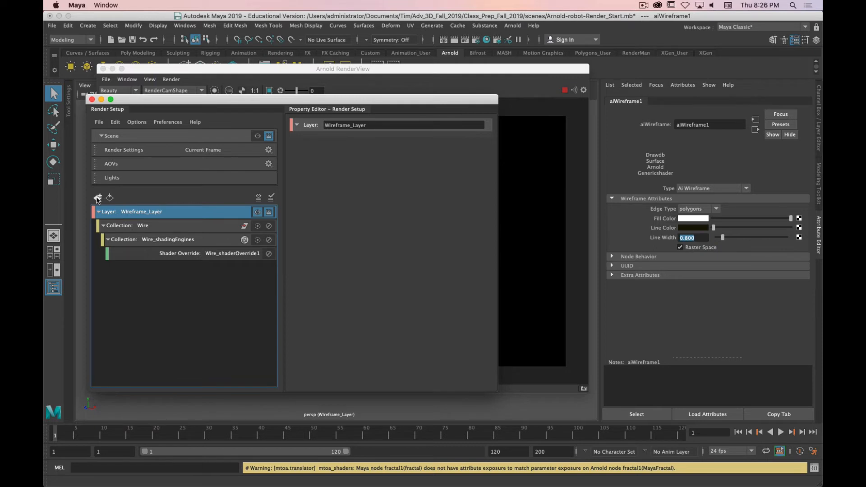
pyautogui.click(99, 199)
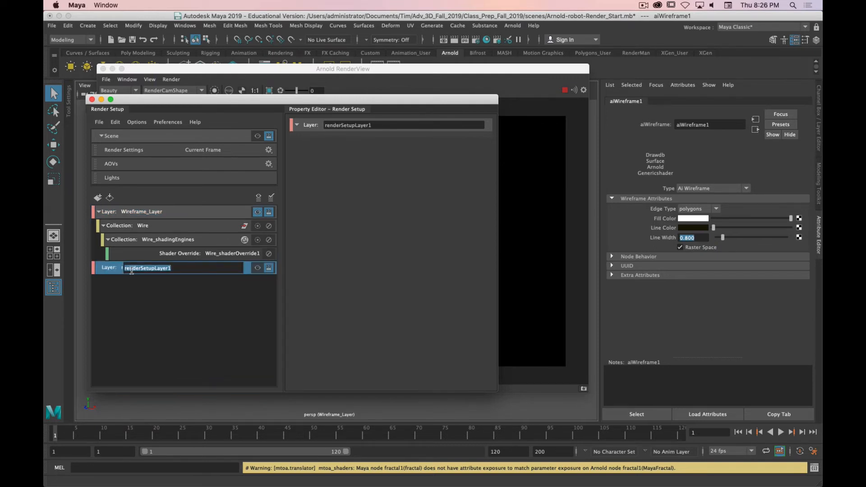
pyautogui.write('Clay_La')
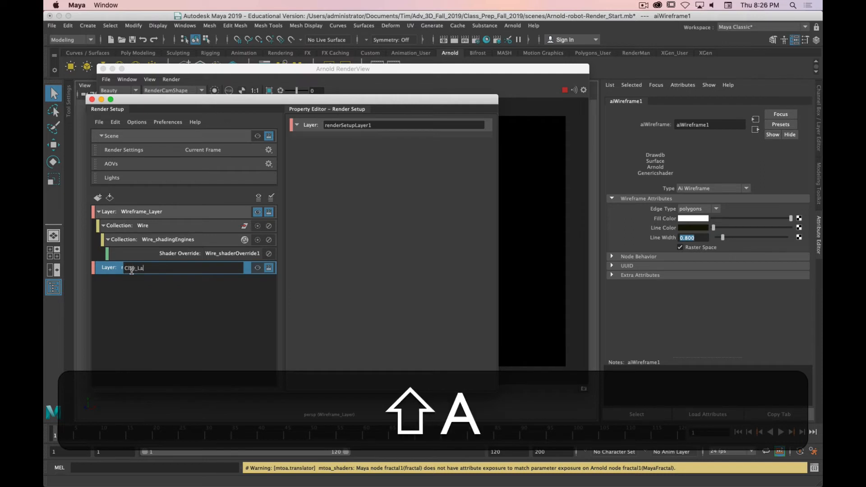
pyautogui.write('yer')
pyautogui.press('Return')
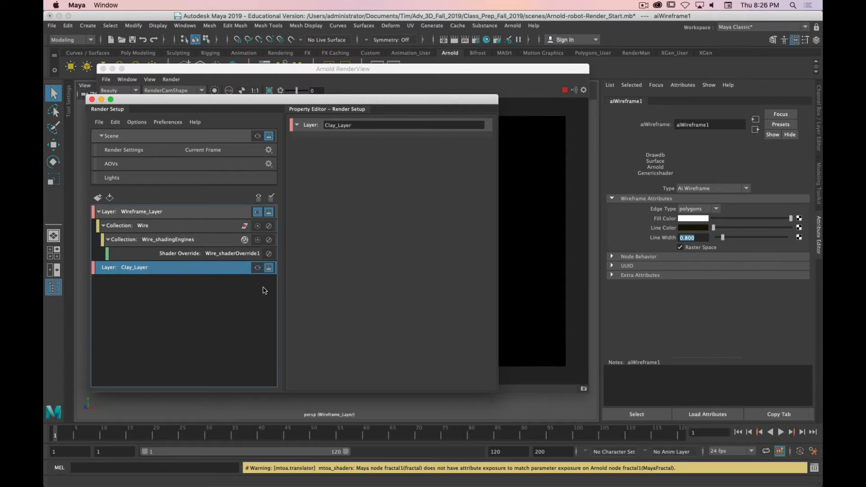
pyautogui.rightClick(131, 268)
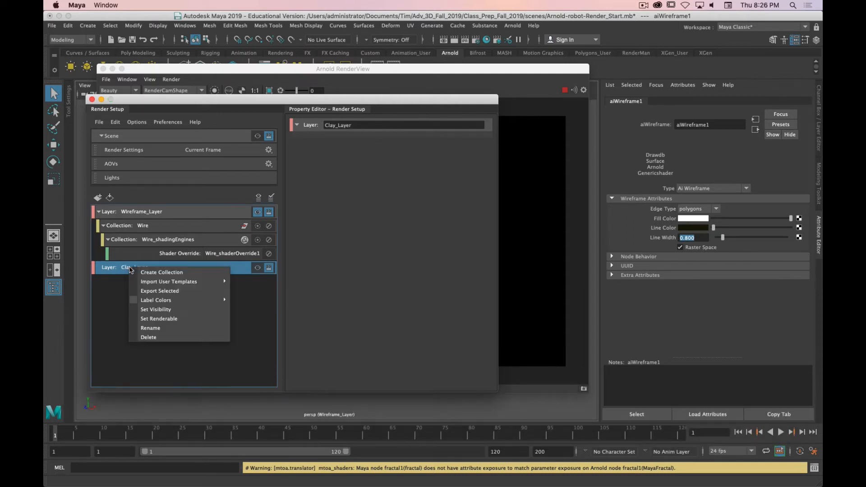
pyautogui.click(169, 273)
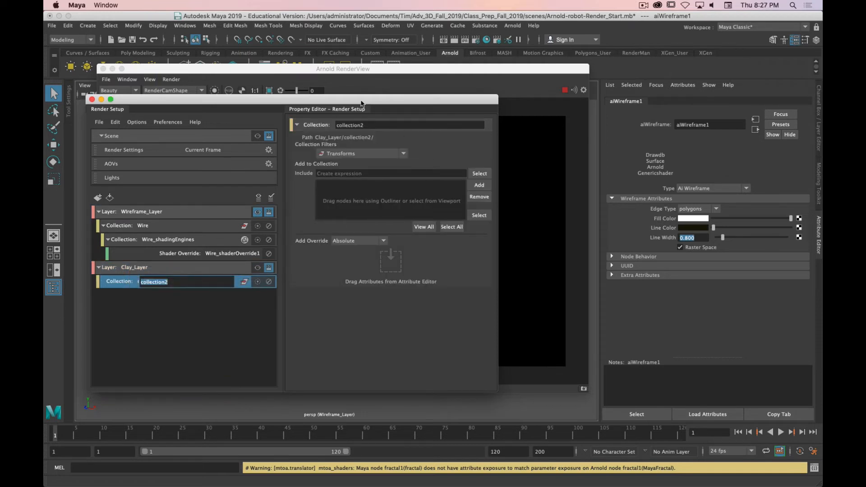
# - Close the Arnold RenderView and Render Setup windows and select the whole robot in the viewport
pyautogui.click(103, 68)
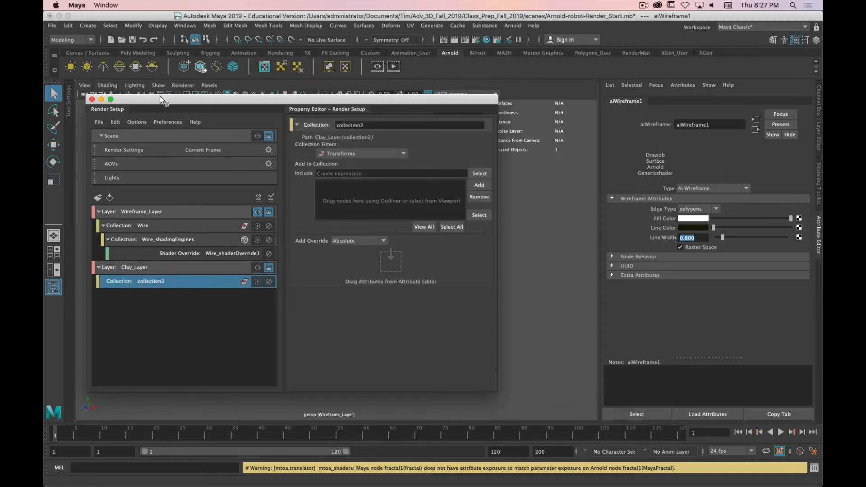
pyautogui.click(92, 99)
pyautogui.moveTo(395, 186); pyautogui.dragTo(268, 372)
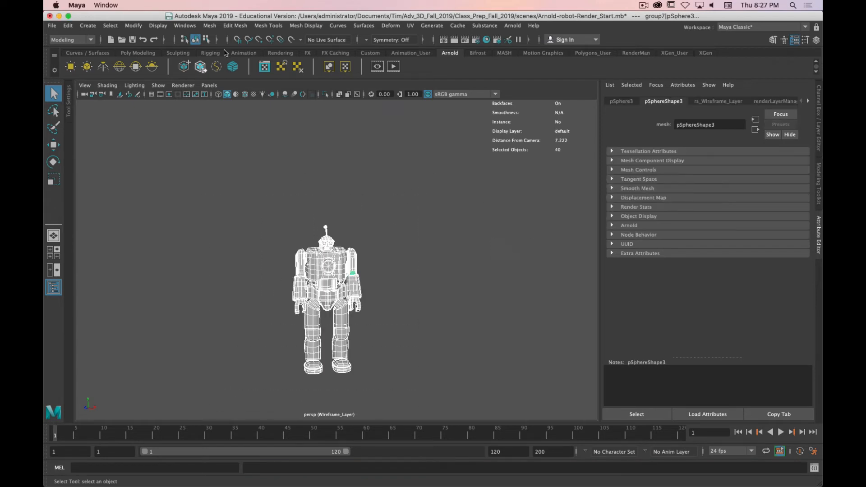
pyautogui.scroll(-5, 386, 237)
pyautogui.moveTo(384, 238)
pyautogui.keyDown('alt'); pyautogui.mouseDown()
pyautogui.moveTo(361, 251)
pyautogui.moveTo(369, 234)
pyautogui.moveTo(381, 243)
pyautogui.mouseUp(); pyautogui.keyUp('alt')
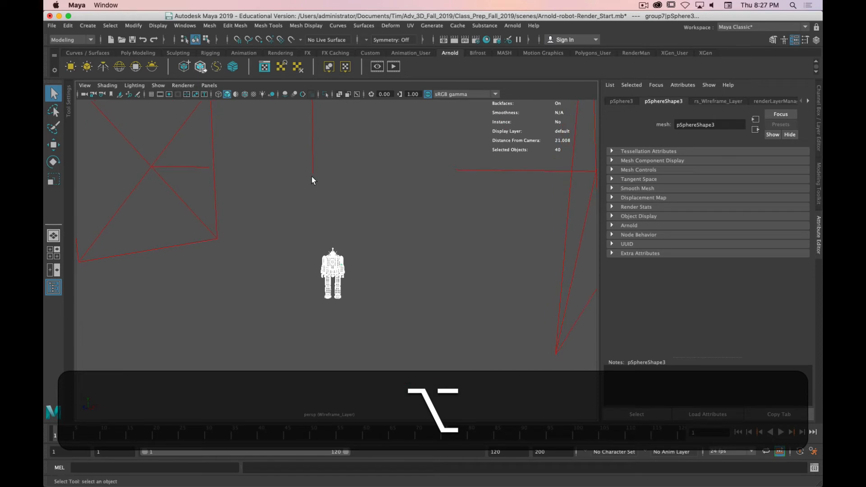
# - Reopen Render Setup, make the Scene master layer visible and add the backdrop to the robot selection
pyautogui.click(497, 40)
pyautogui.moveTo(521, 84)
pyautogui.mouseDown()
pyautogui.moveTo(547, 89)
pyautogui.moveTo(527, 99)
pyautogui.mouseUp()
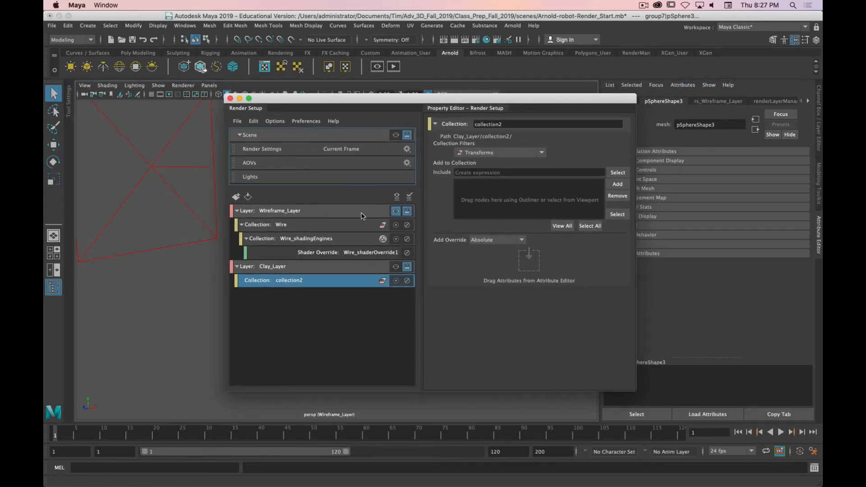
pyautogui.click(396, 136)
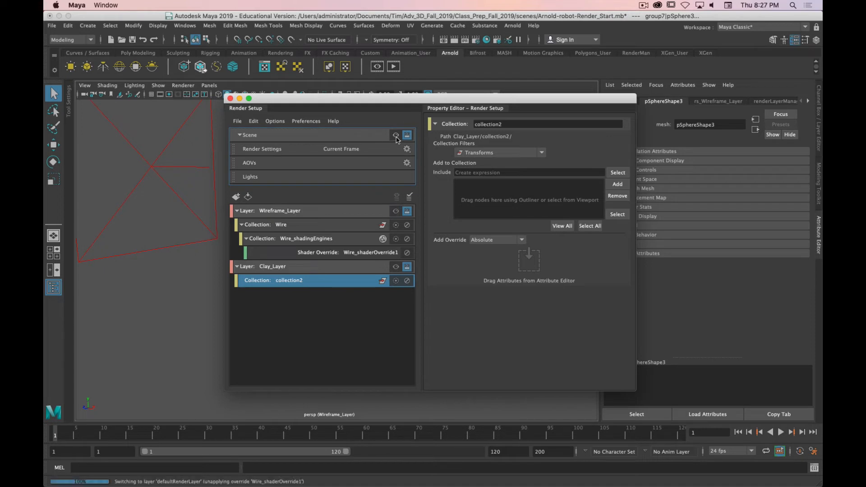
pyautogui.moveTo(415, 98); pyautogui.dragTo(620, 92)
pyautogui.click(287, 349)
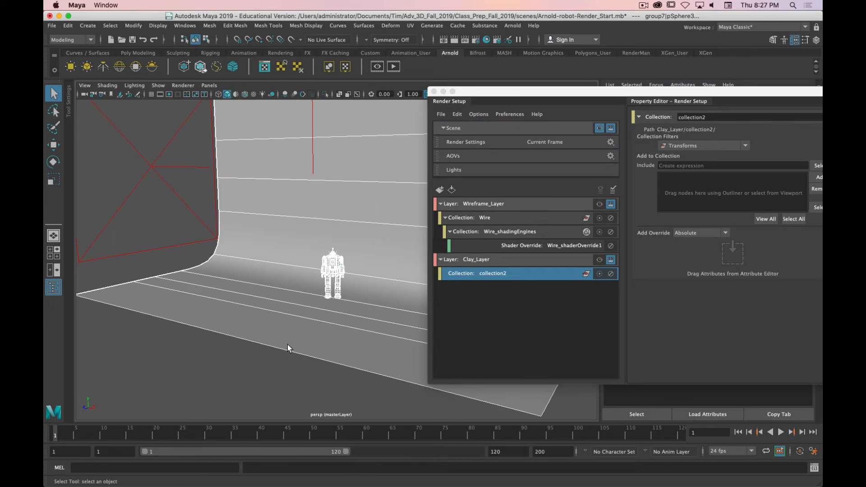
# - Rename Clay_Layer's collection as Clay and add the selected robot and backdrop objects to it
pyautogui.click(490, 277)
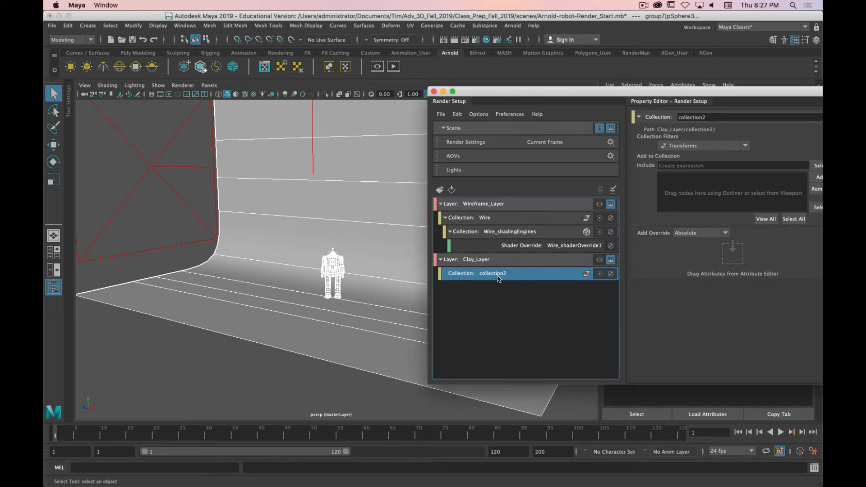
pyautogui.doubleClick(724, 116)
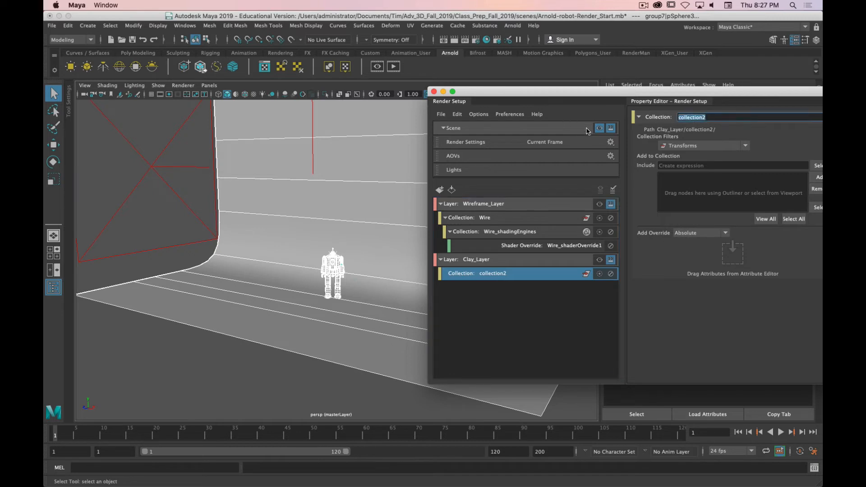
pyautogui.write('Clay')
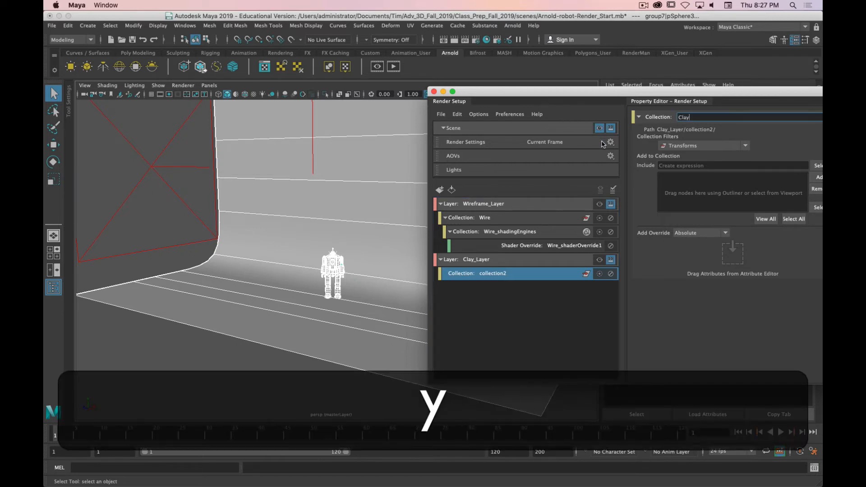
pyautogui.press('Return')
pyautogui.moveTo(782, 93); pyautogui.dragTo(697, 102)
pyautogui.click(732, 189)
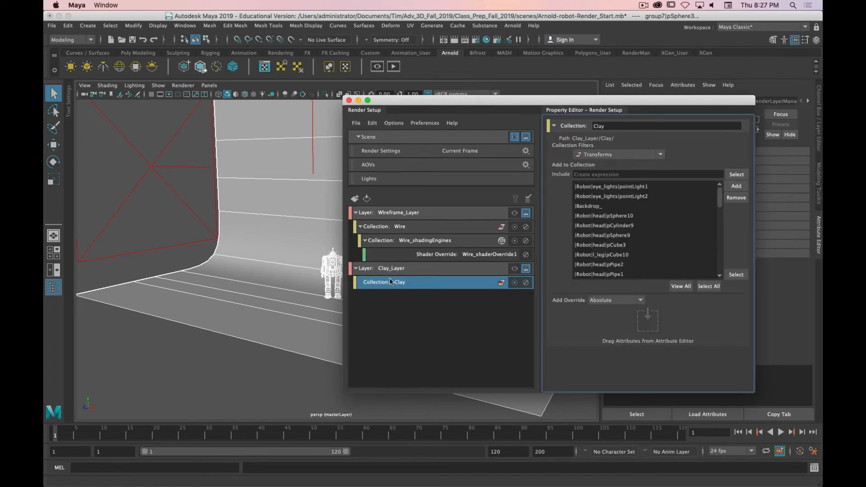
# - Create a shader override on the Clay collection and name it Clay_shaderOverride1
pyautogui.rightClick(402, 288)
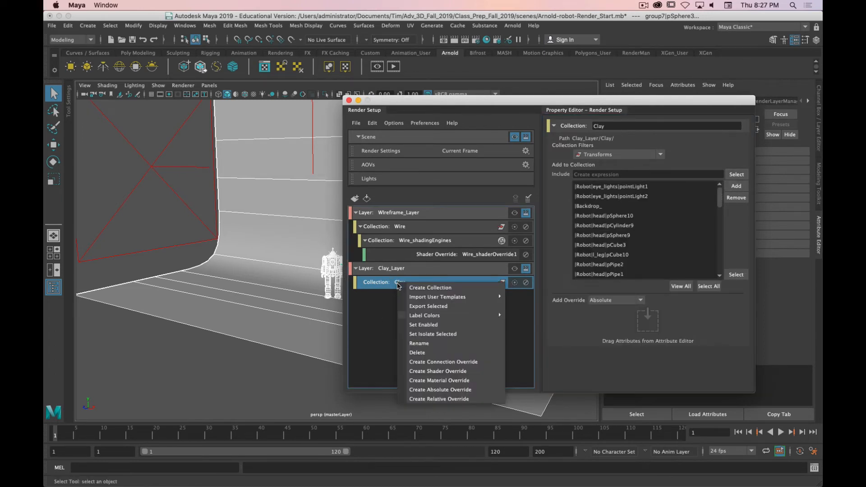
pyautogui.click(433, 372)
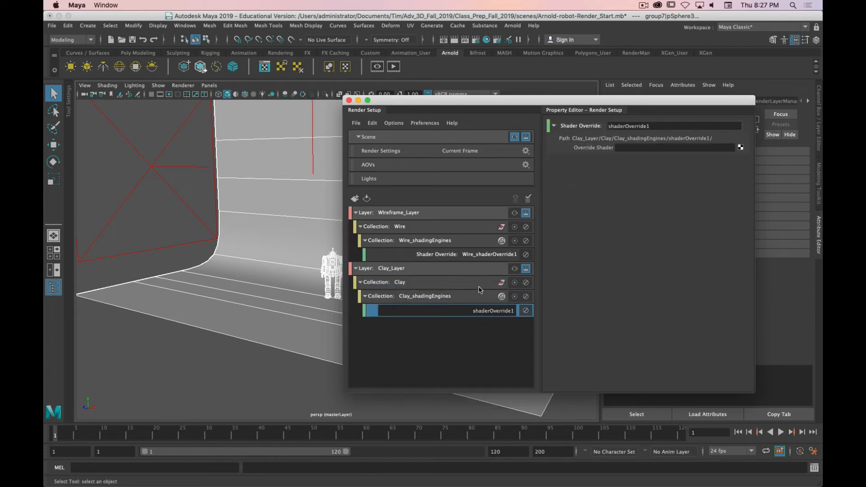
pyautogui.write('Clay_')
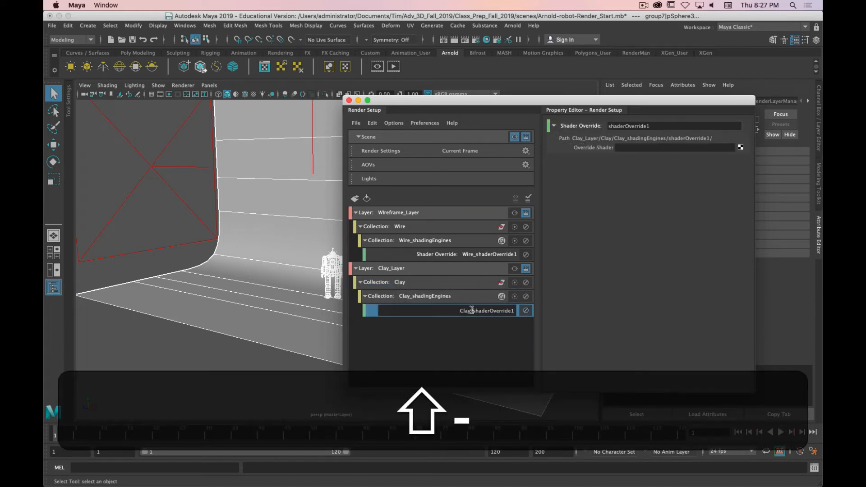
pyautogui.press('Return')
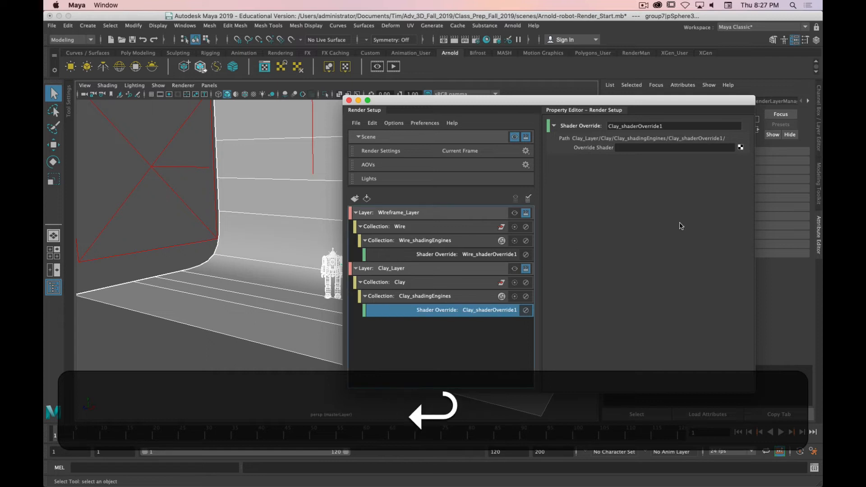
# - Assign a new Arnold aiStandardSurface shader as the override shader of Clay_shaderOverride1
pyautogui.click(740, 148)
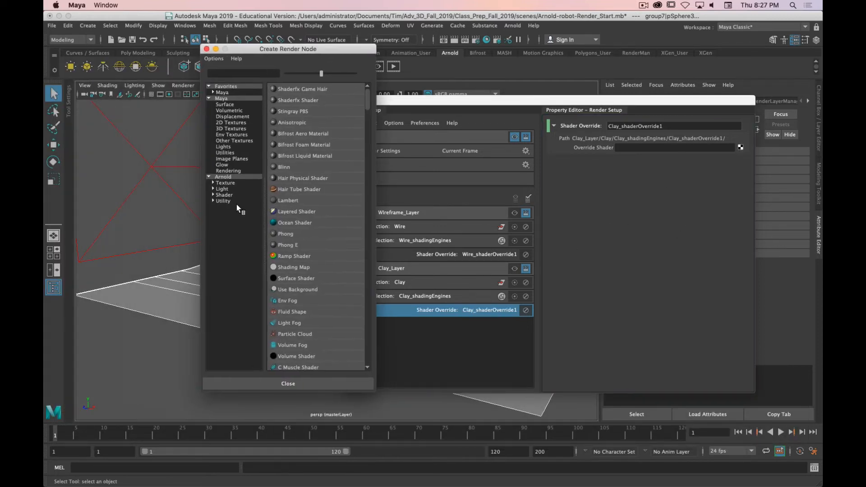
pyautogui.click(224, 195)
pyautogui.click(302, 201)
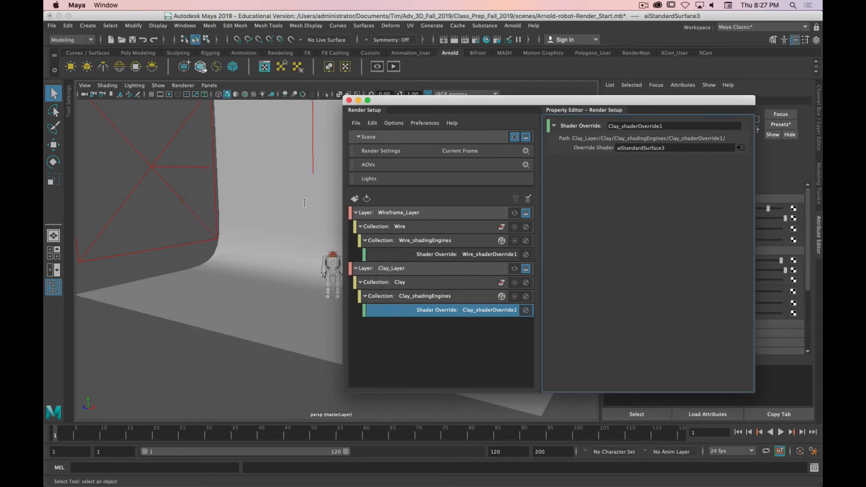
# - Move Render Setup out of the way and rename the new standard surface shader as Clay1
pyautogui.moveTo(631, 104); pyautogui.dragTo(43, 135)
pyautogui.moveTo(737, 126); pyautogui.dragTo(382, 126)
pyautogui.write('Clay1')
pyautogui.press('Return')
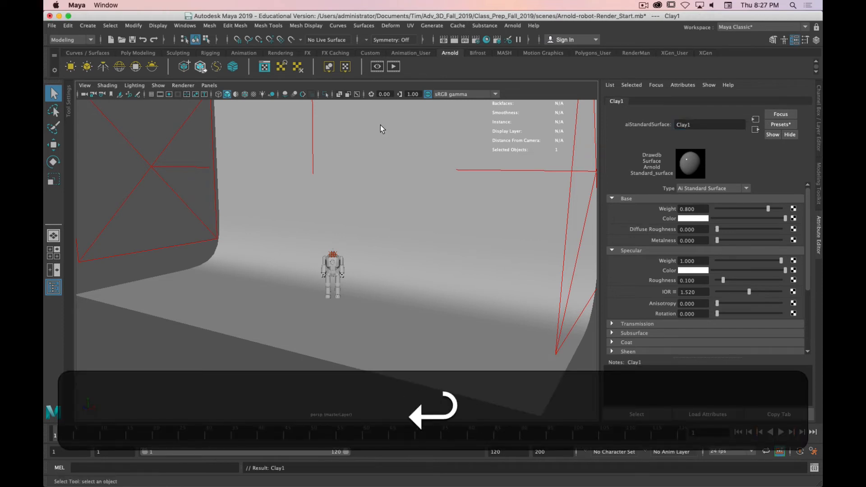
pyautogui.click(774, 123)
pyautogui.click(772, 120)
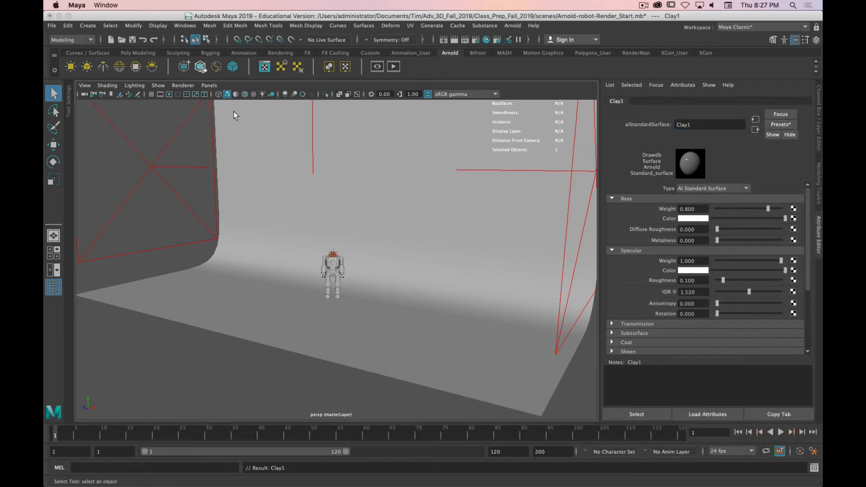
# - Bring back Render Setup, make Clay_Layer the visible layer and render it in the Arnold RenderView
pyautogui.click(497, 39)
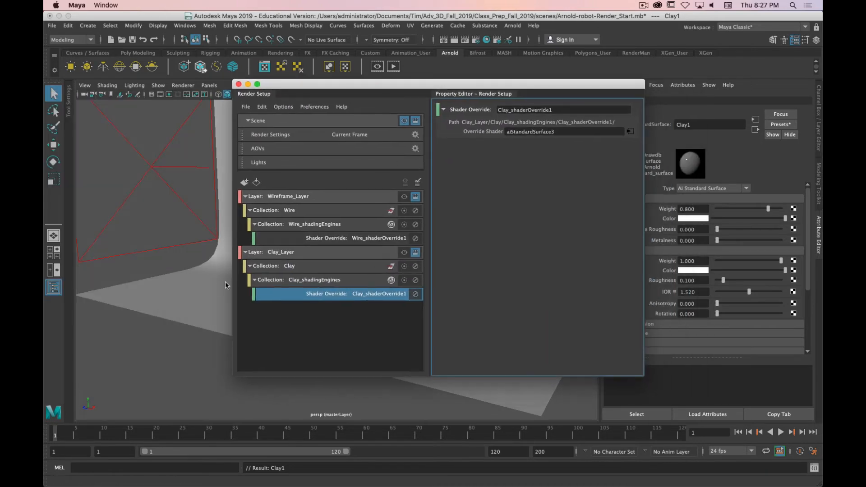
pyautogui.click(403, 253)
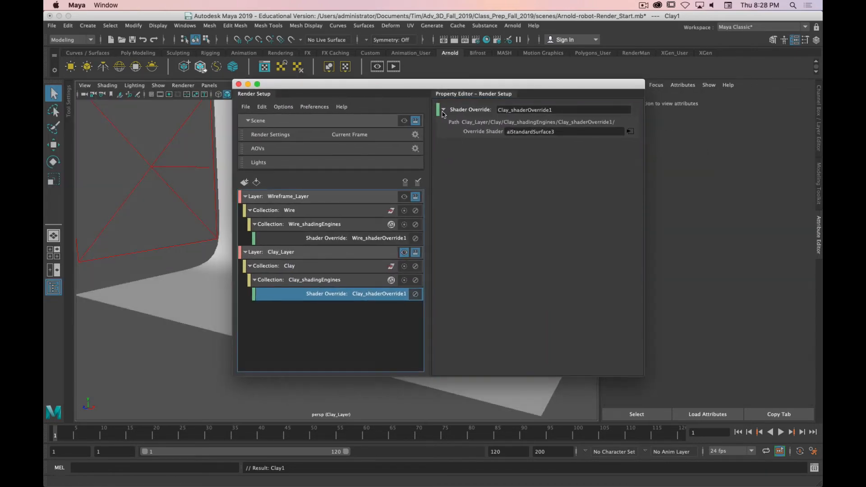
pyautogui.click(393, 68)
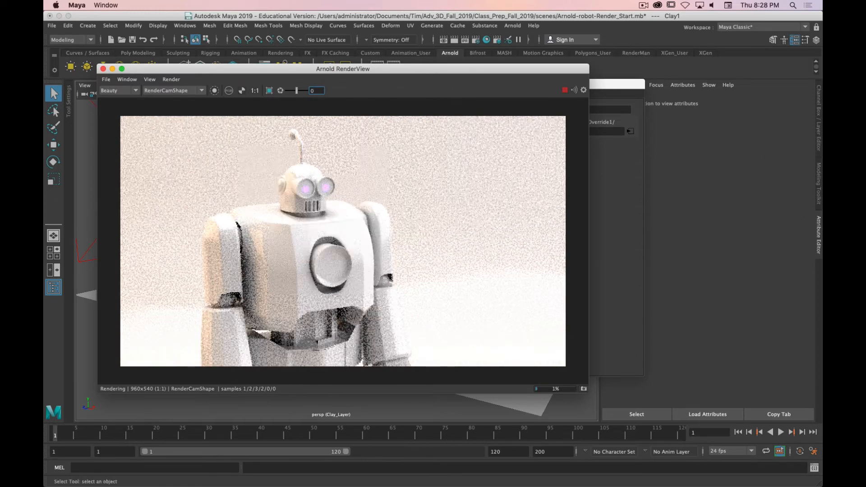
# - Open Hypershade and arrange it beside the Arnold RenderView so Clay1's attributes and the render are both in view
pyautogui.click(486, 41)
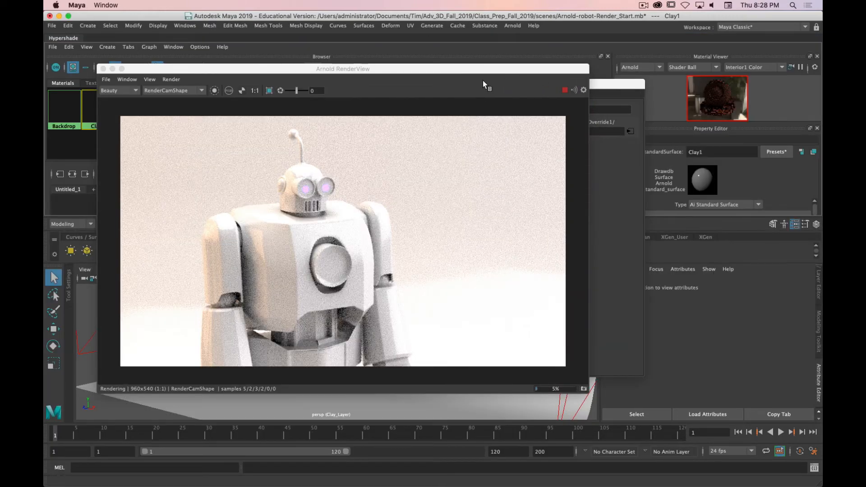
pyautogui.moveTo(63, 38); pyautogui.dragTo(113, 25)
pyautogui.moveTo(463, 67); pyautogui.dragTo(822, 89)
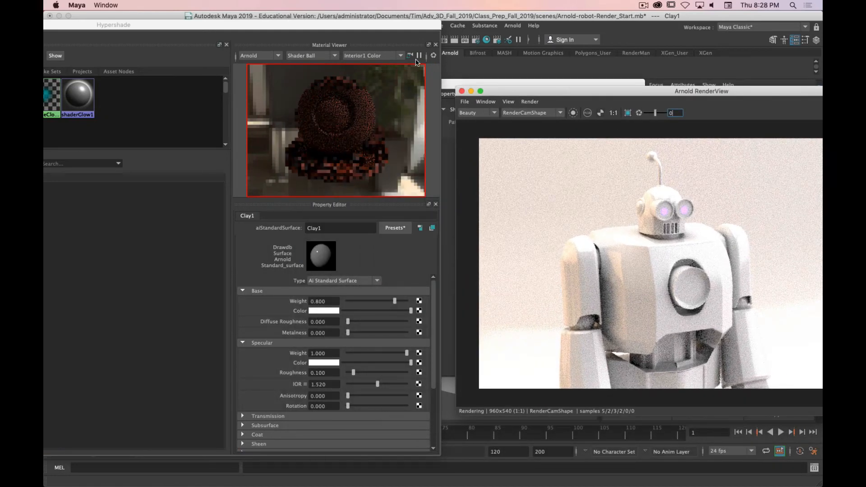
pyautogui.click(333, 28)
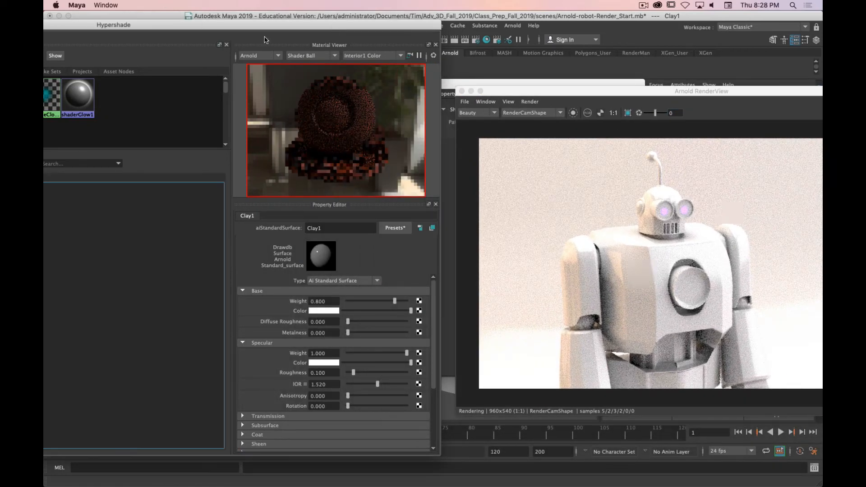
pyautogui.moveTo(296, 30); pyautogui.dragTo(226, 29)
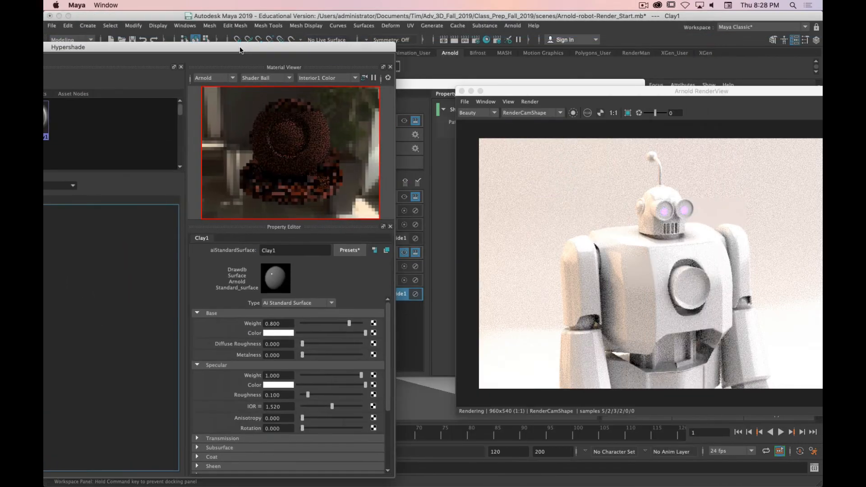
# - Replace Clay1's attributes with the Clay material preset
pyautogui.click(335, 230)
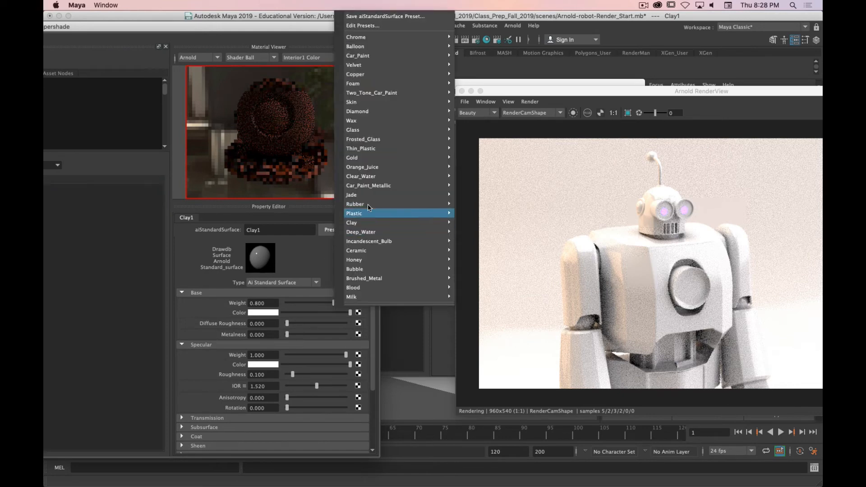
pyautogui.moveTo(386, 222)
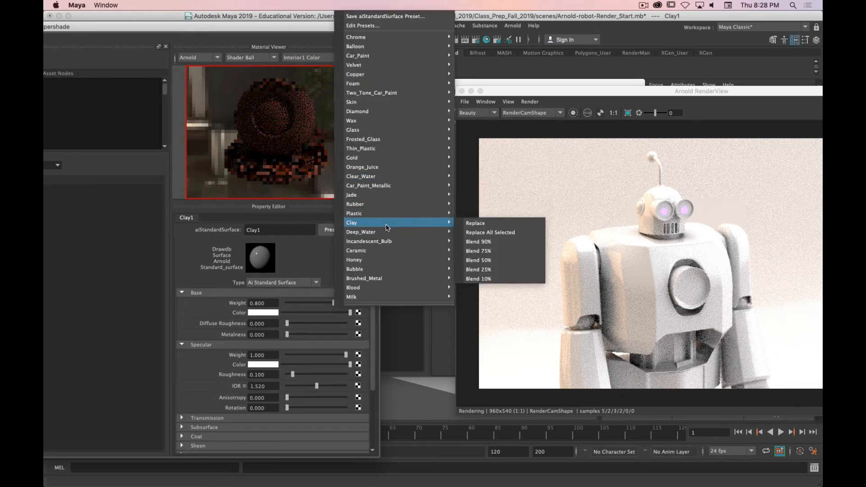
pyautogui.click(470, 225)
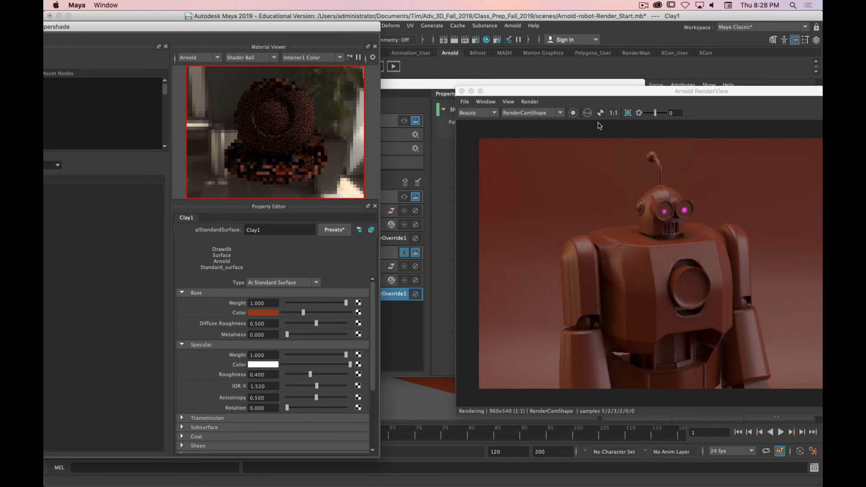
# - Lighten Clay1's base color to a weakly saturated pale pink with value about 0.93, and bring Hypershade fully into view
pyautogui.moveTo(276, 30); pyautogui.dragTo(281, 20)
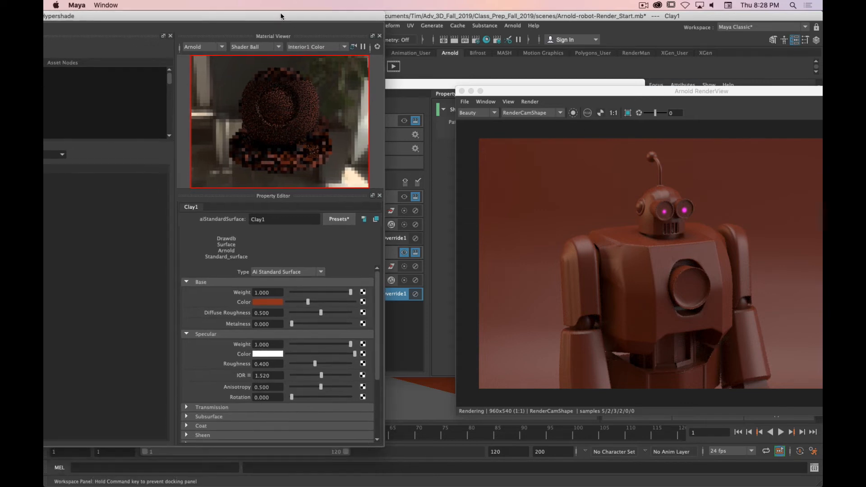
pyautogui.click(271, 303)
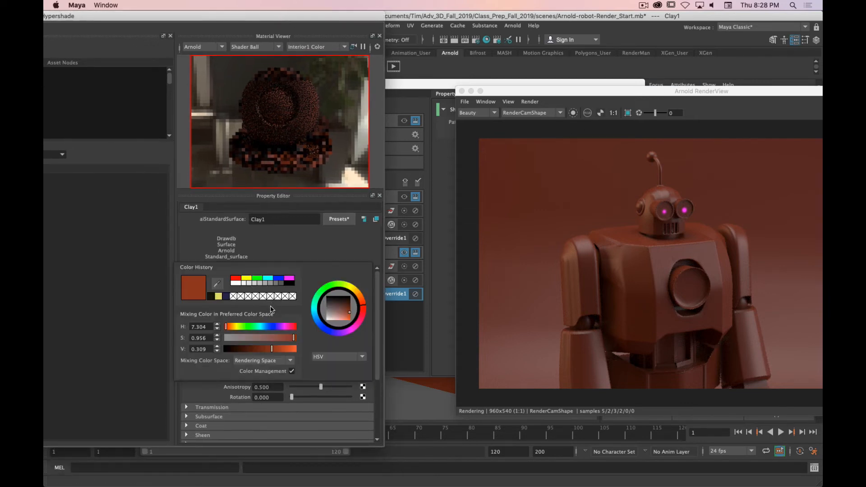
pyautogui.click(264, 303)
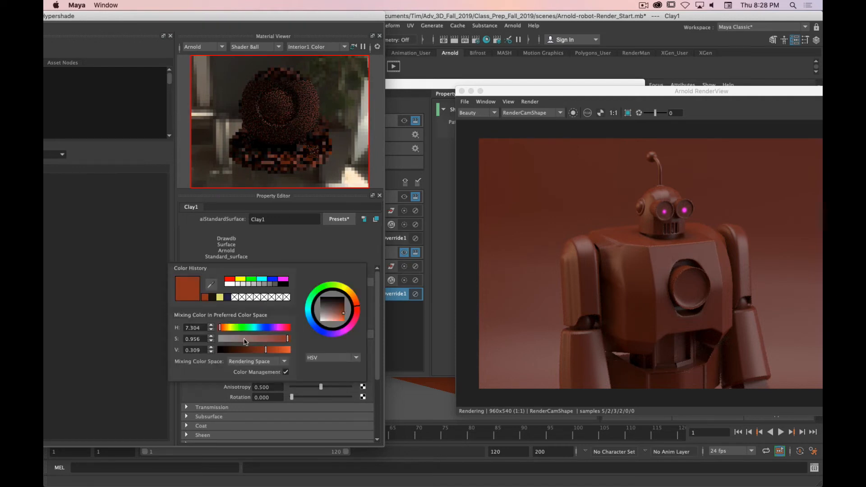
pyautogui.moveTo(253, 342); pyautogui.dragTo(282, 350)
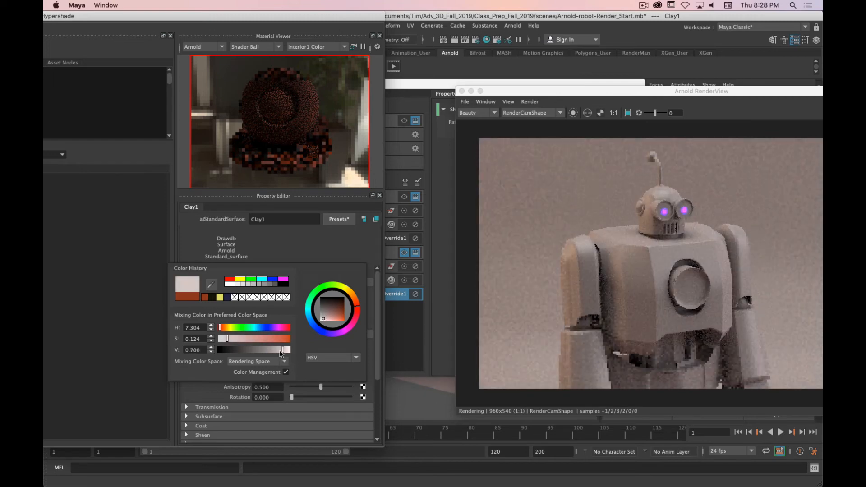
pyautogui.moveTo(280, 353)
pyautogui.mouseDown()
pyautogui.moveTo(296, 353)
pyautogui.moveTo(288, 351)
pyautogui.mouseUp()
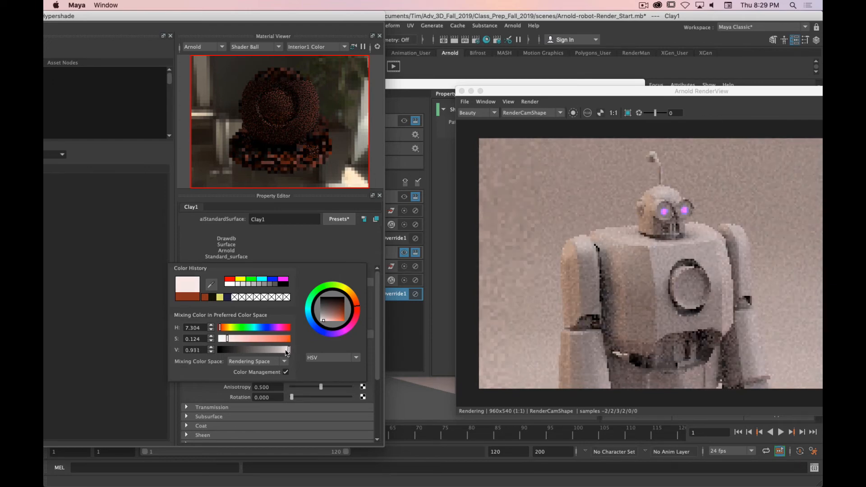
pyautogui.moveTo(227, 339); pyautogui.dragTo(229, 341)
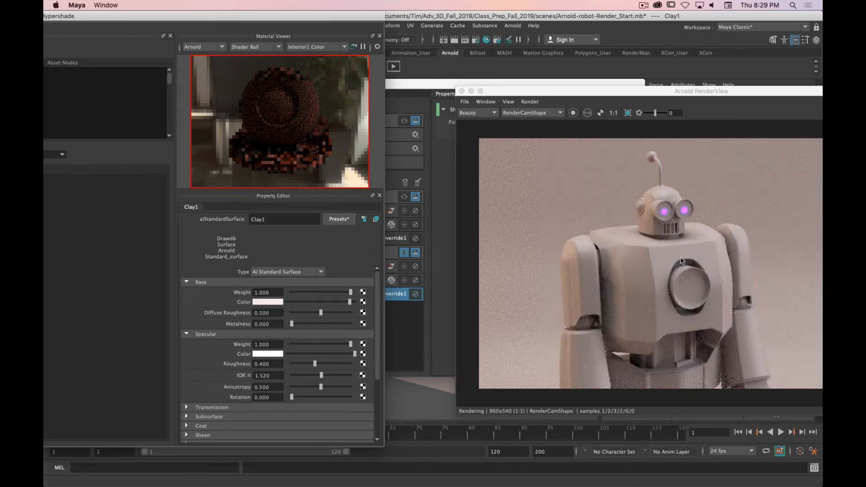
pyautogui.moveTo(224, 24); pyautogui.dragTo(536, 29)
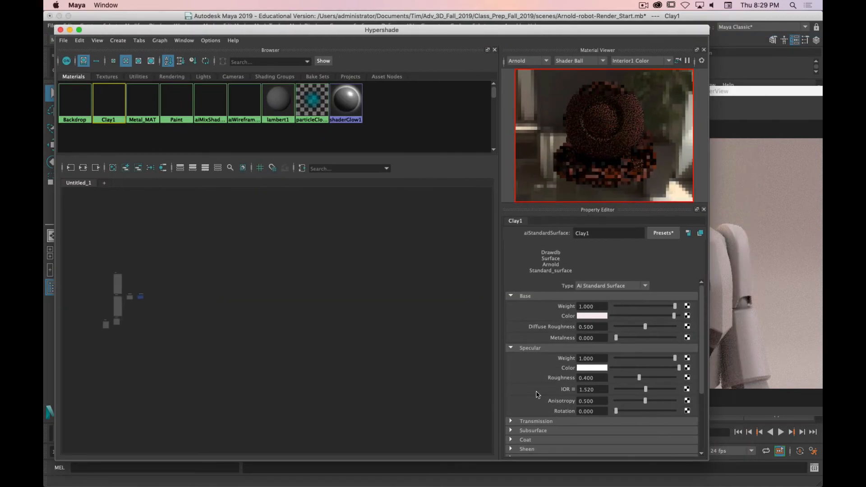
# - Set Clay1's subsurface weight to 0, and move Hypershade aside to bring the full Arnold RenderView into view
pyautogui.scroll(-3, 536, 394)
pyautogui.click(522, 347)
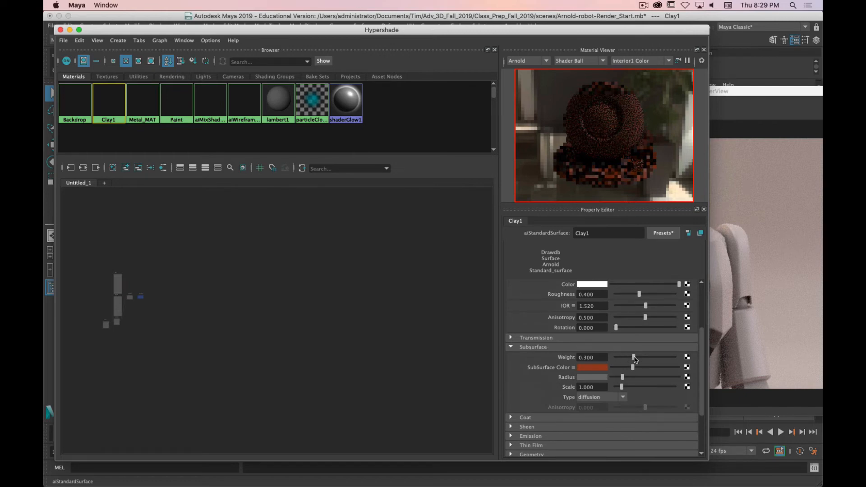
pyautogui.moveTo(633, 358); pyautogui.dragTo(615, 358)
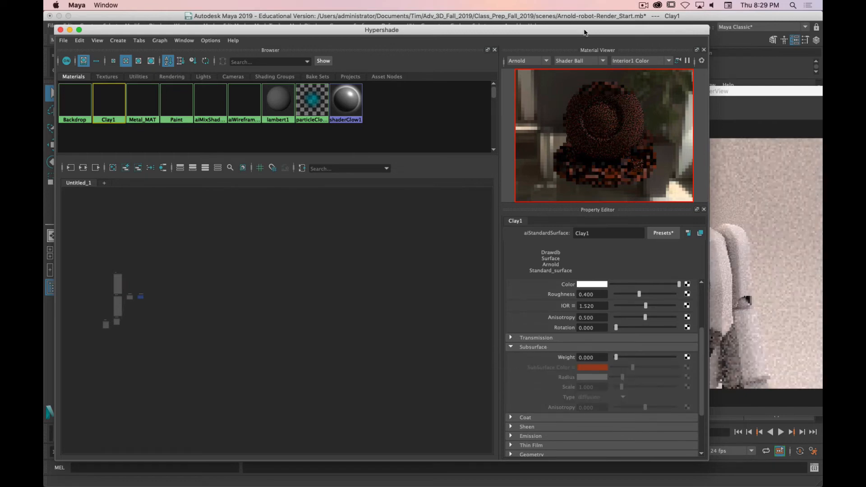
pyautogui.moveTo(541, 30); pyautogui.dragTo(59, 84)
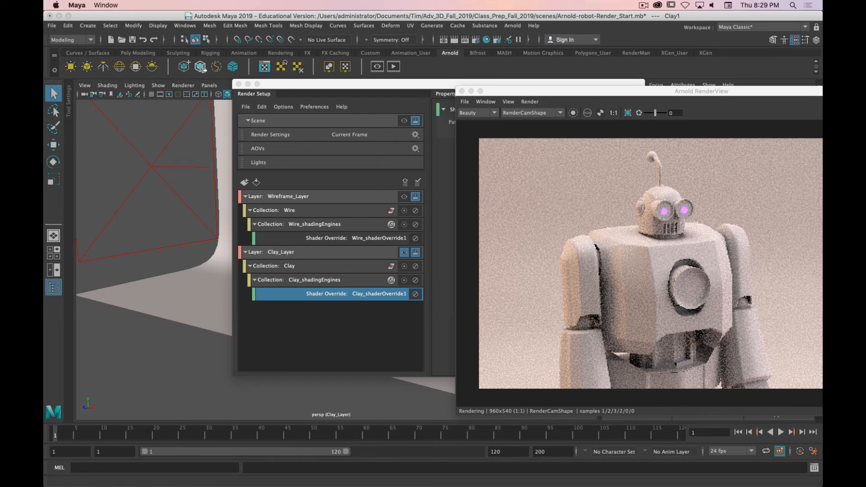
pyautogui.moveTo(618, 92); pyautogui.dragTo(387, 66)
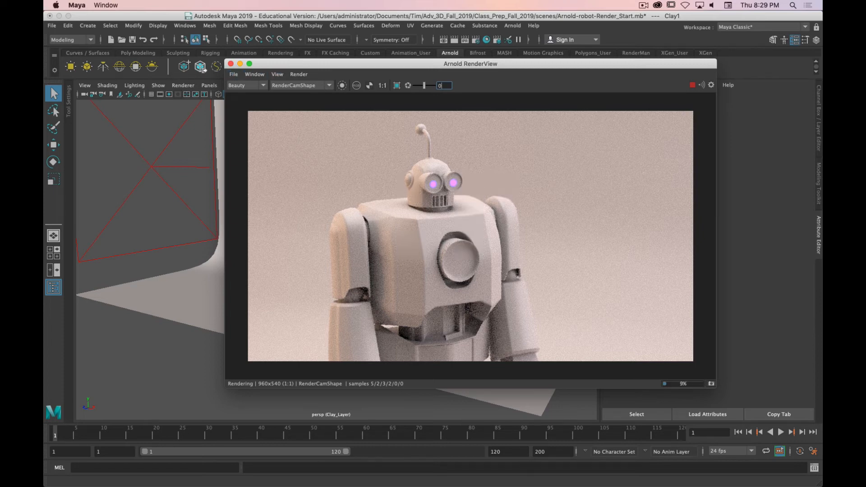
# - Switch to Firefox, examine the Arnold guide's Ambient Occlusion page through to the Self Only section, and return to Maya
pyautogui.press('super+Tab')
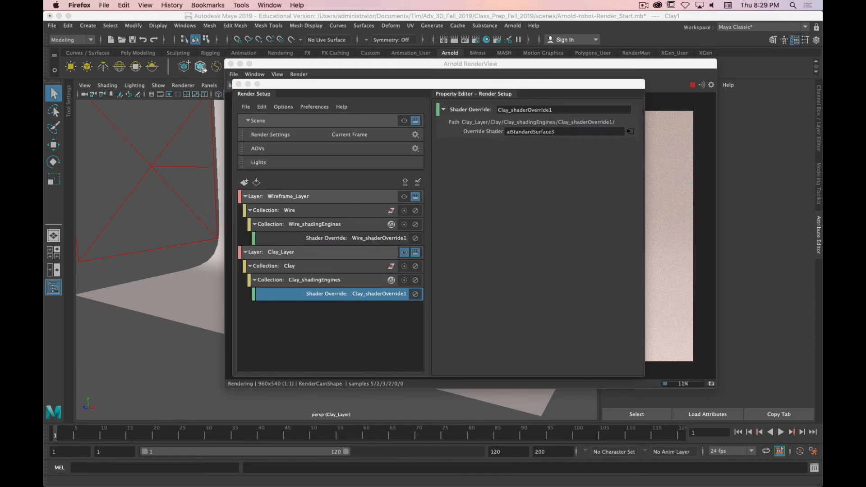
pyautogui.moveTo(46, 252); pyautogui.dragTo(777, 18)
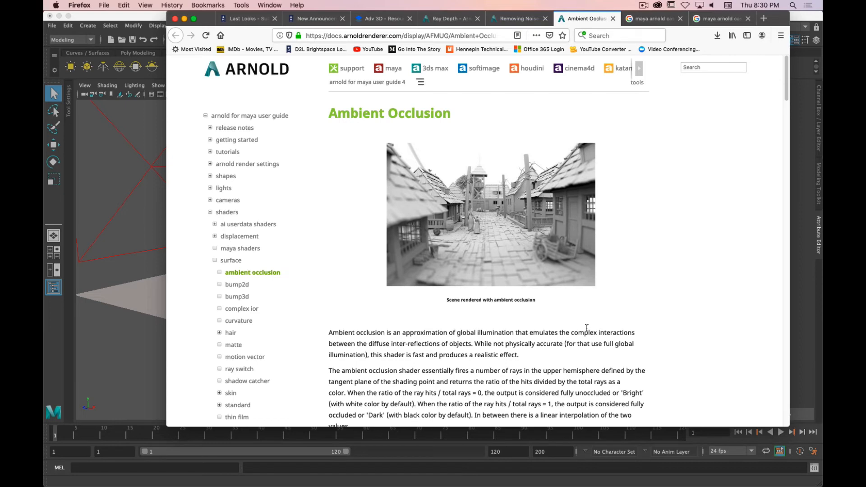
pyautogui.scroll(-2, 643, 252)
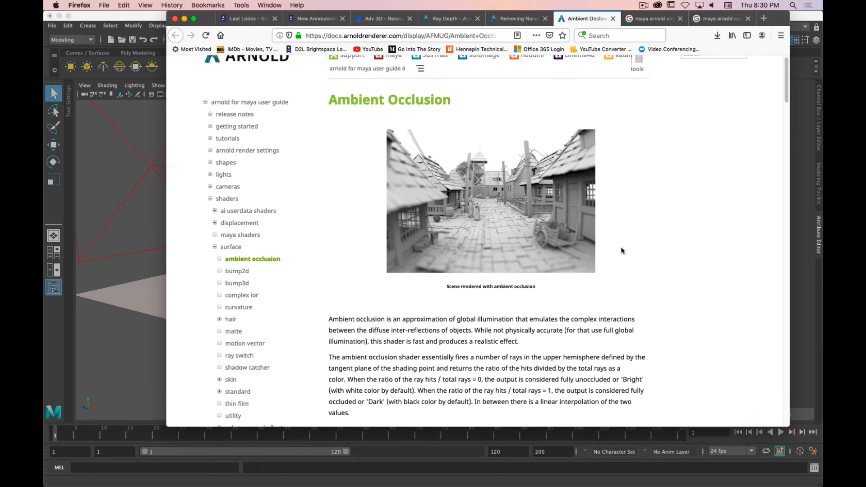
pyautogui.scroll(-15, 644, 256)
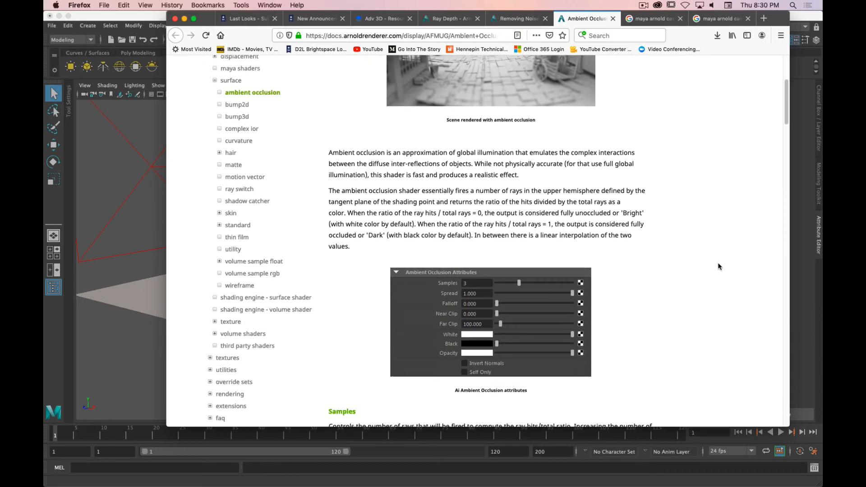
pyautogui.scroll(-20, 716, 267)
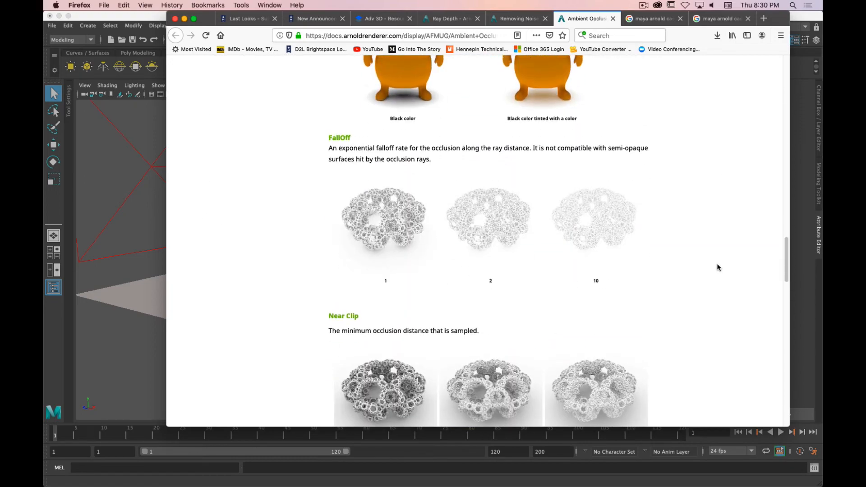
pyautogui.scroll(-20, 717, 267)
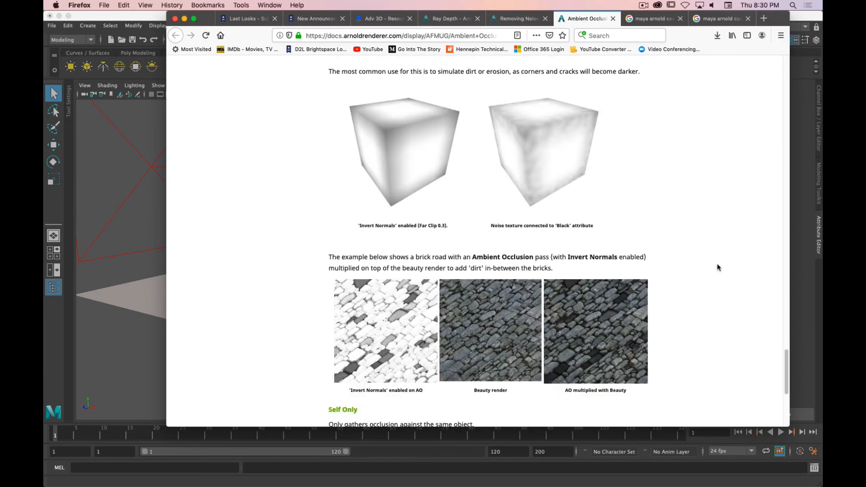
pyautogui.scroll(-1, 716, 268)
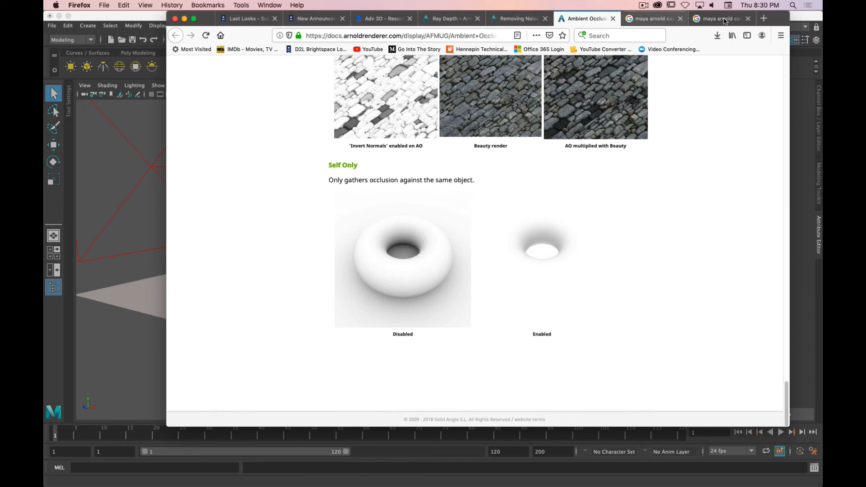
pyautogui.doubleClick(778, 21)
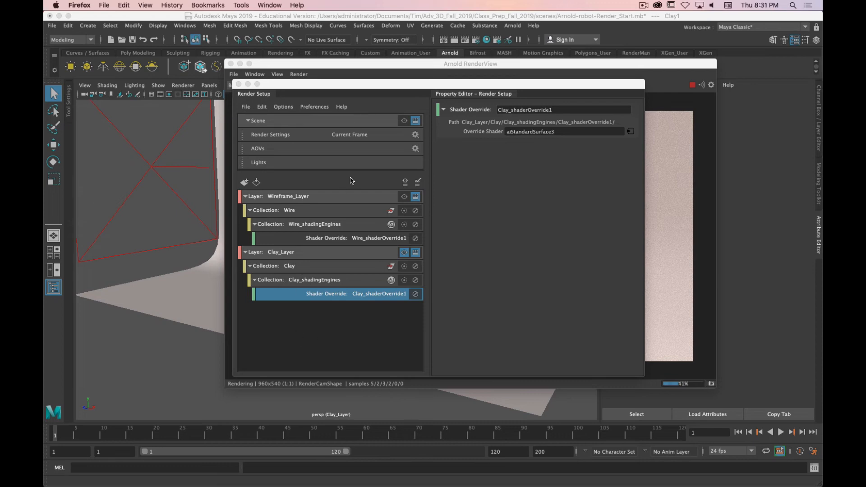
# - Close the Arnold RenderView, make the master Scene layer visible, and select the robot and backdrop in the viewport
pyautogui.click(404, 121)
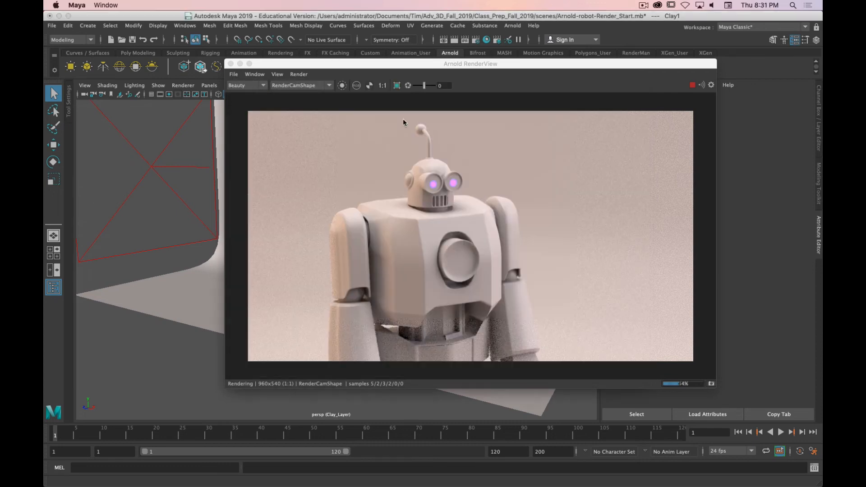
pyautogui.click(231, 65)
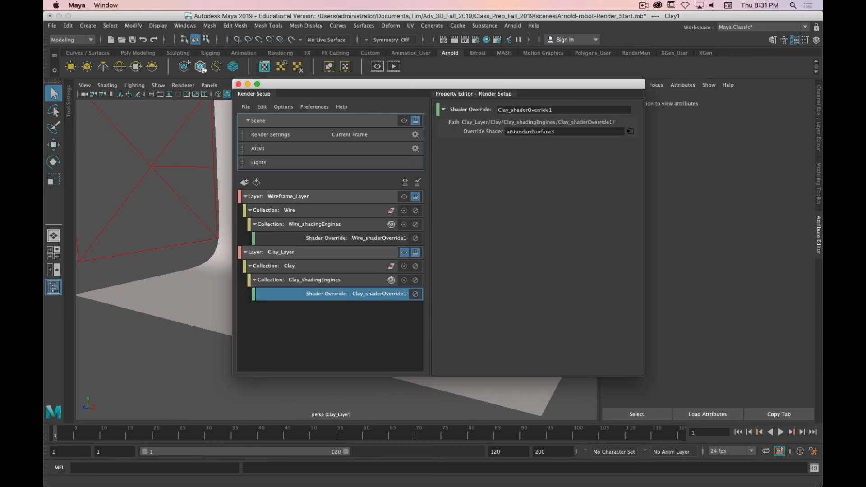
pyautogui.click(404, 121)
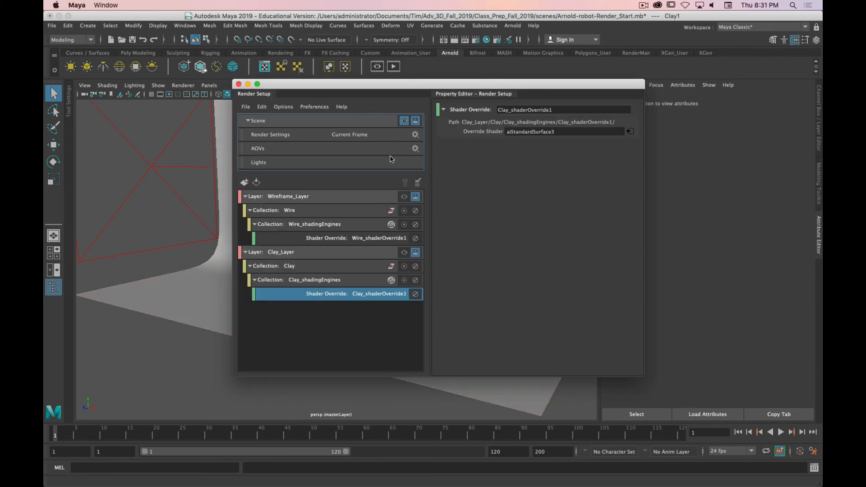
pyautogui.moveTo(404, 86); pyautogui.dragTo(624, 89)
pyautogui.moveTo(405, 210); pyautogui.dragTo(307, 364)
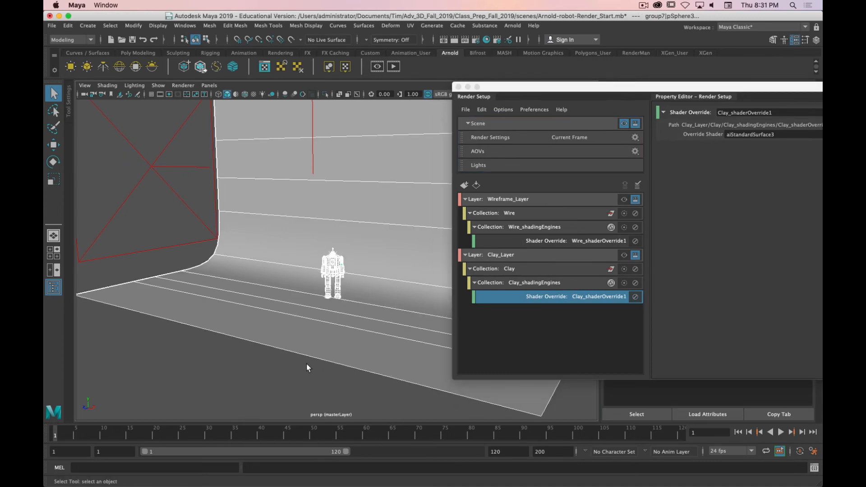
# - Create a third render layer and name it AO_Layer
pyautogui.click(464, 185)
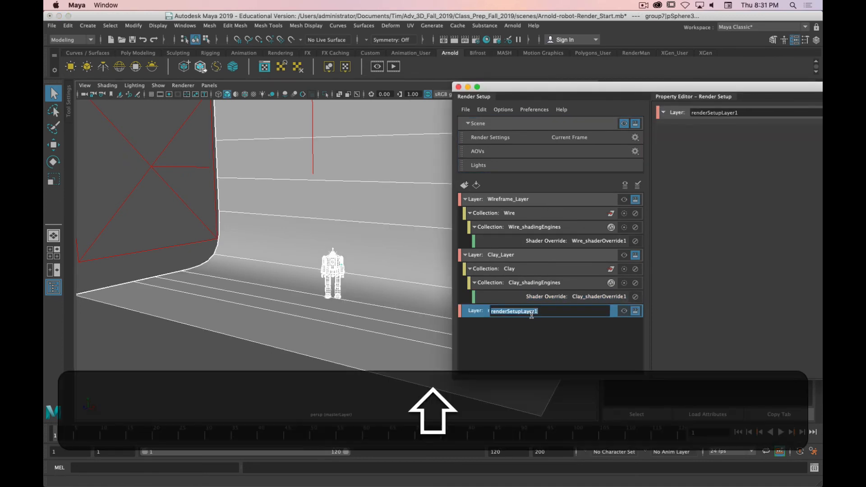
pyautogui.write('AO_Layer')
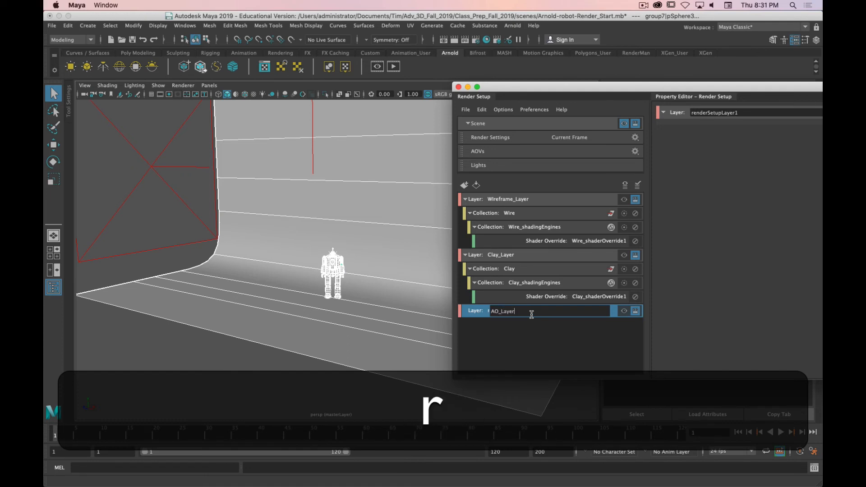
pyautogui.press('Return')
# - Create a collection in AO_Layer and add the selected robot and backdrop objects to it
pyautogui.rightClick(531, 315)
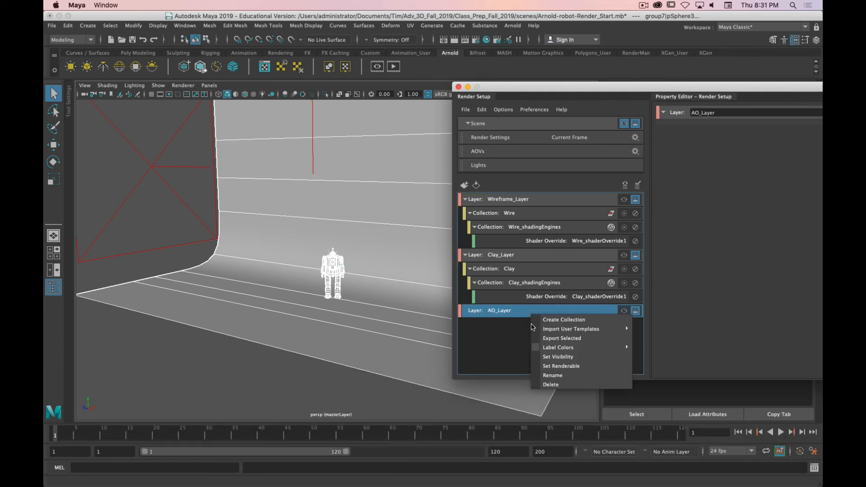
pyautogui.click(547, 318)
pyautogui.moveTo(741, 91); pyautogui.dragTo(607, 88)
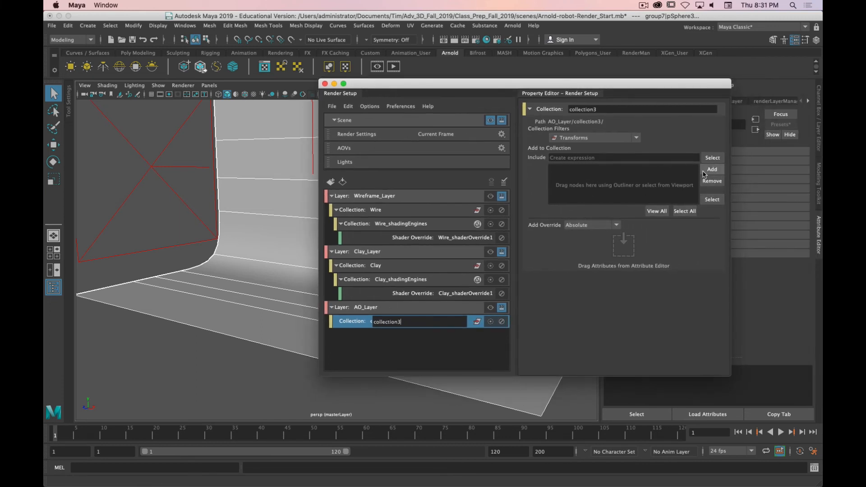
pyautogui.click(711, 169)
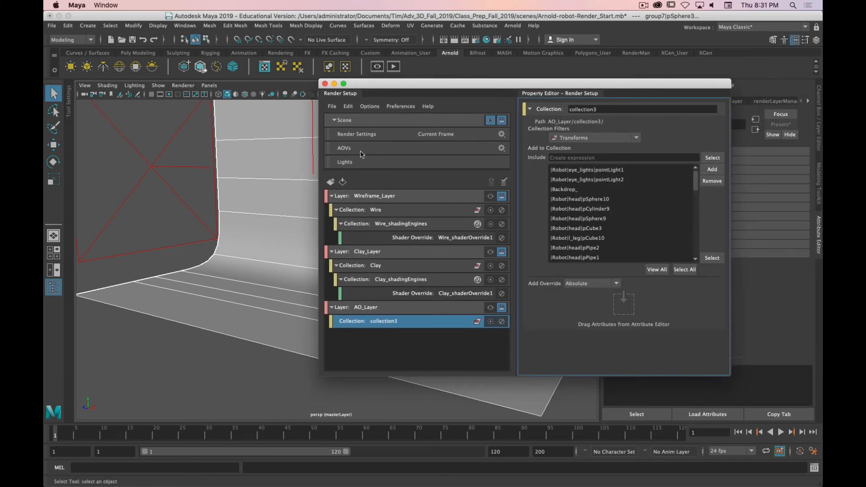
pyautogui.moveTo(402, 90); pyautogui.dragTo(433, 85)
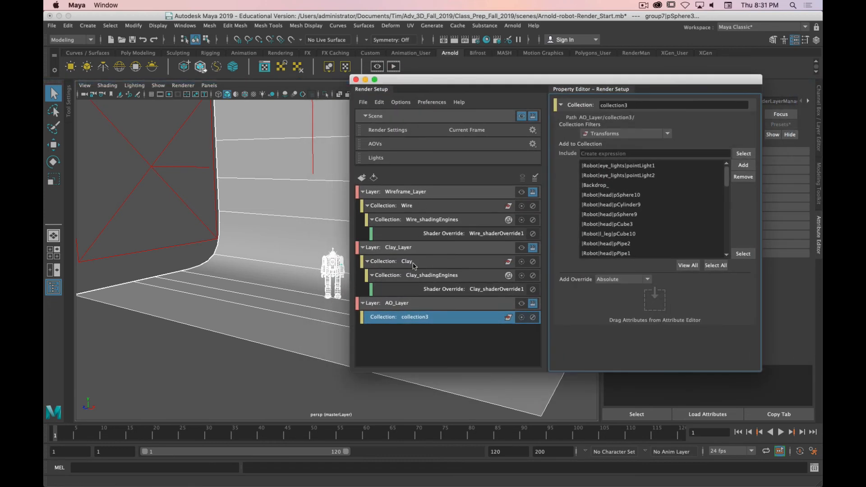
# - Create a shader override on AO_Layer's collection and assign a new aiAmbientOcclusion shader to it
pyautogui.rightClick(402, 319)
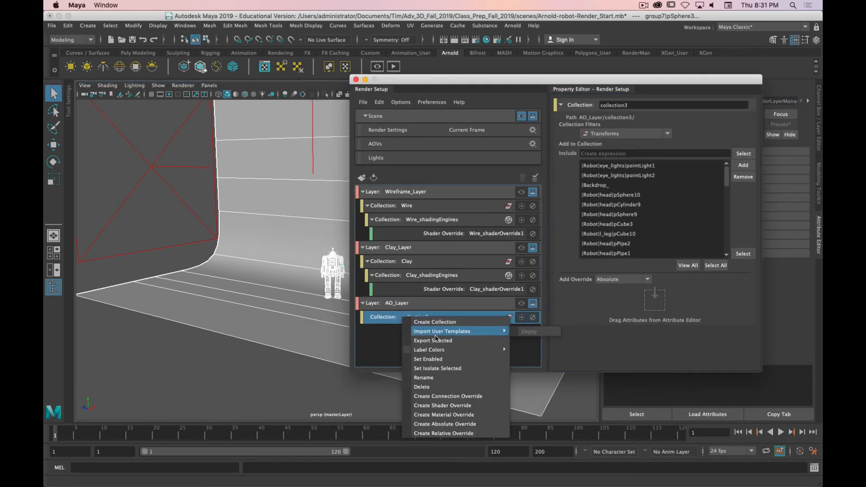
pyautogui.click(466, 399)
pyautogui.click(747, 127)
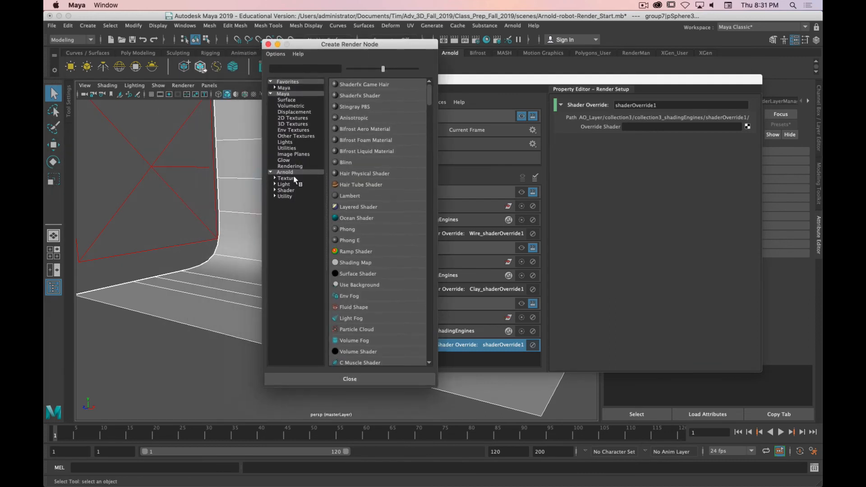
pyautogui.click(286, 190)
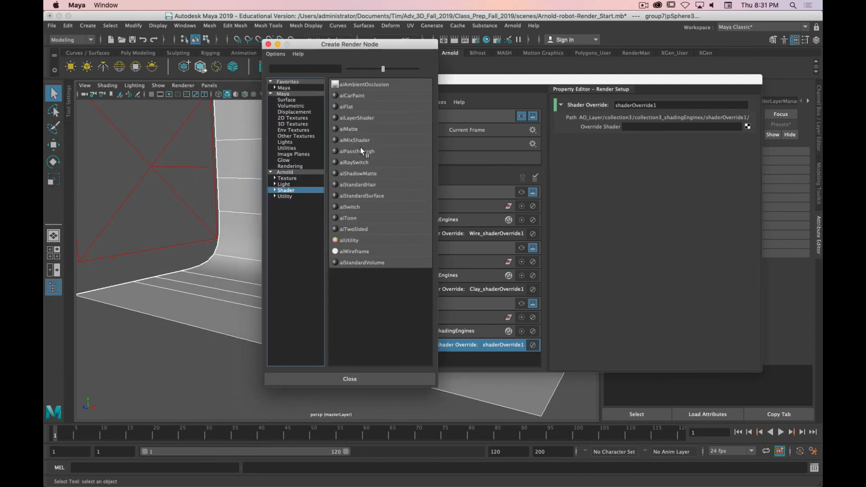
pyautogui.click(362, 87)
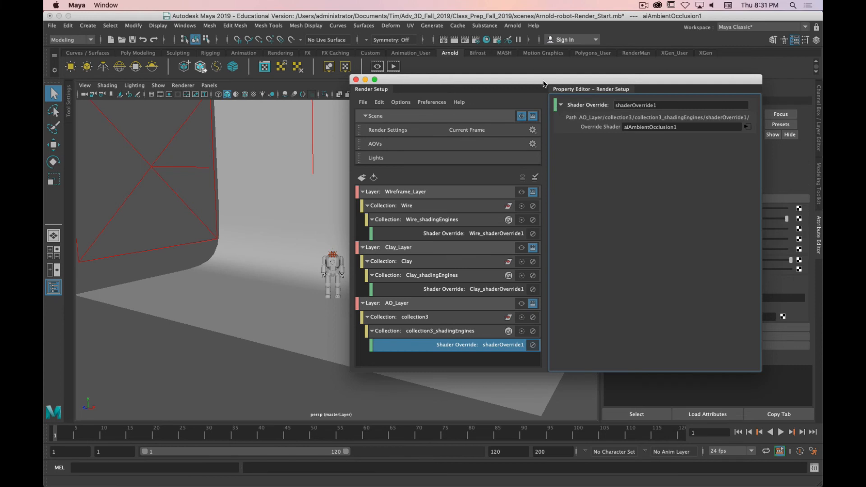
# - Make AO_Layer the visible layer and render it in the Arnold RenderView
pyautogui.moveTo(544, 84); pyautogui.dragTo(280, 136)
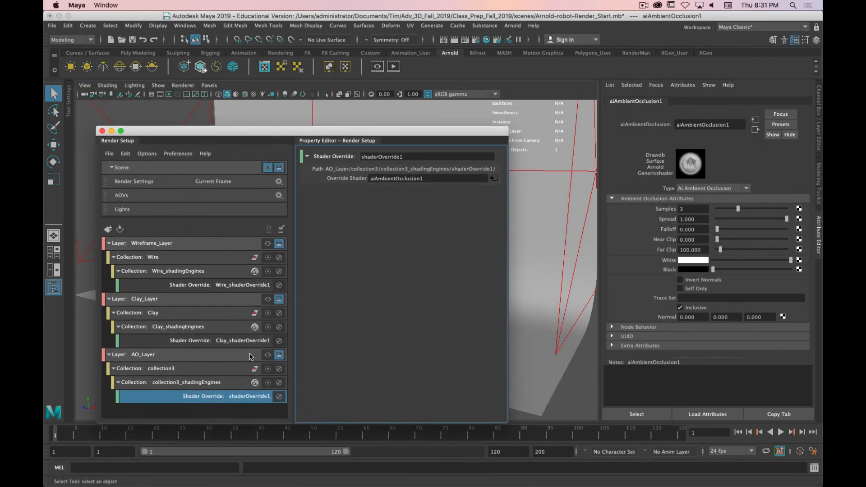
pyautogui.click(269, 355)
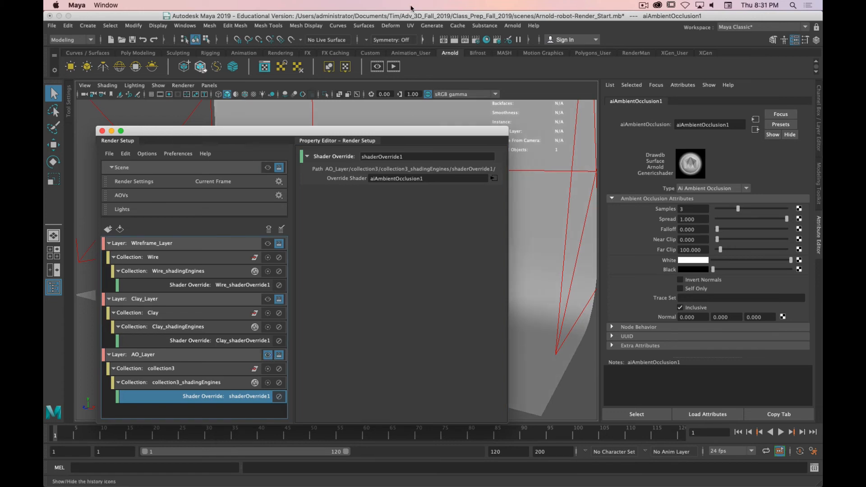
pyautogui.click(394, 67)
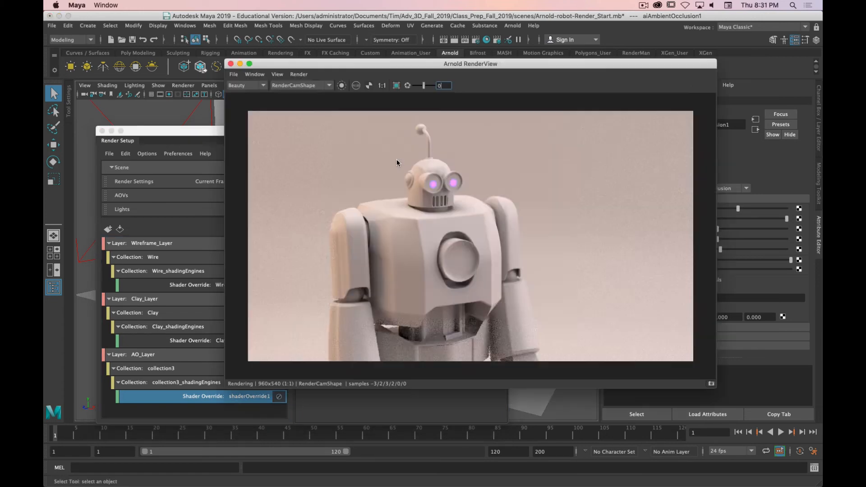
# - Arrange the RenderView beside the ambient occlusion shader's attributes and reduce its Spread to about 0.324
pyautogui.moveTo(529, 64); pyautogui.dragTo(406, 32)
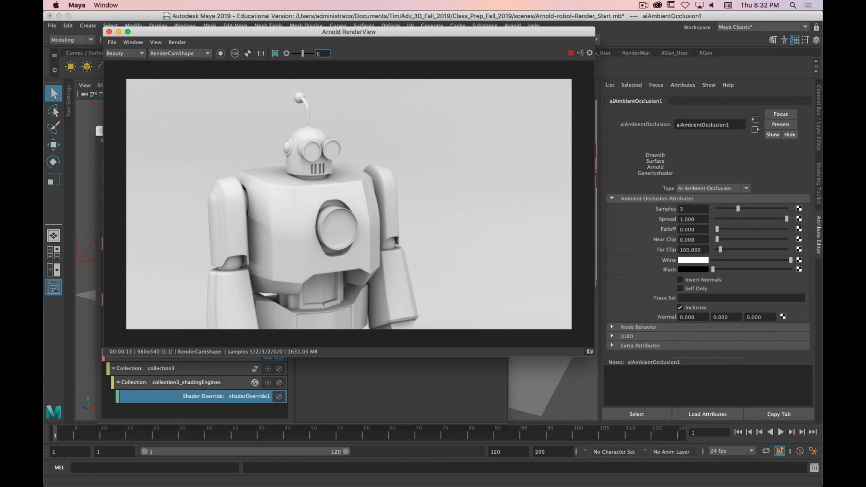
pyautogui.moveTo(716, 229)
pyautogui.mouseDown()
pyautogui.moveTo(725, 229)
pyautogui.moveTo(712, 228)
pyautogui.mouseUp()
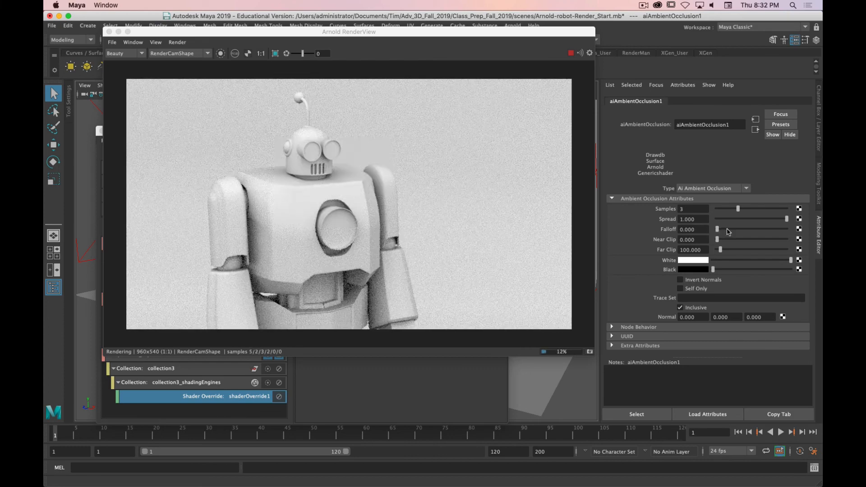
pyautogui.moveTo(785, 220); pyautogui.dragTo(740, 222)
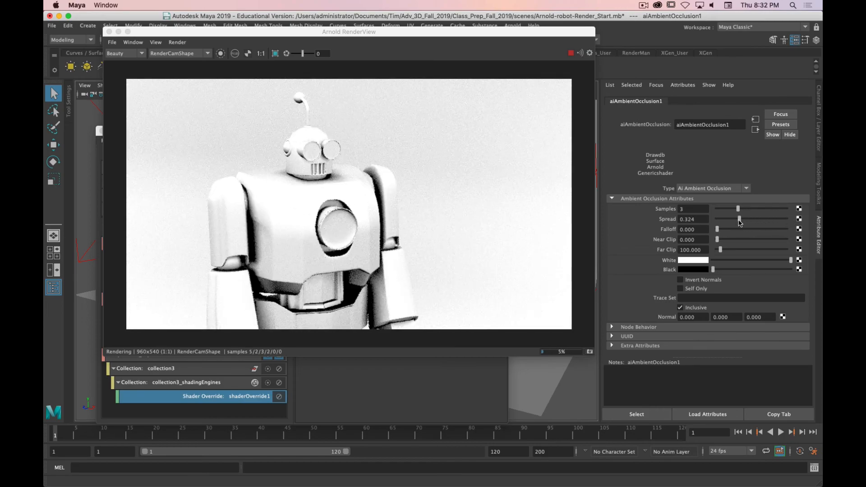
# - Switch to Firefox and examine the Samples and Spread sections of Arnold's Ambient Occlusion page
pyautogui.moveTo(45, 40); pyautogui.dragTo(768, 29)
pyautogui.scroll(12, 285, 184)
pyautogui.scroll(15, 284, 184)
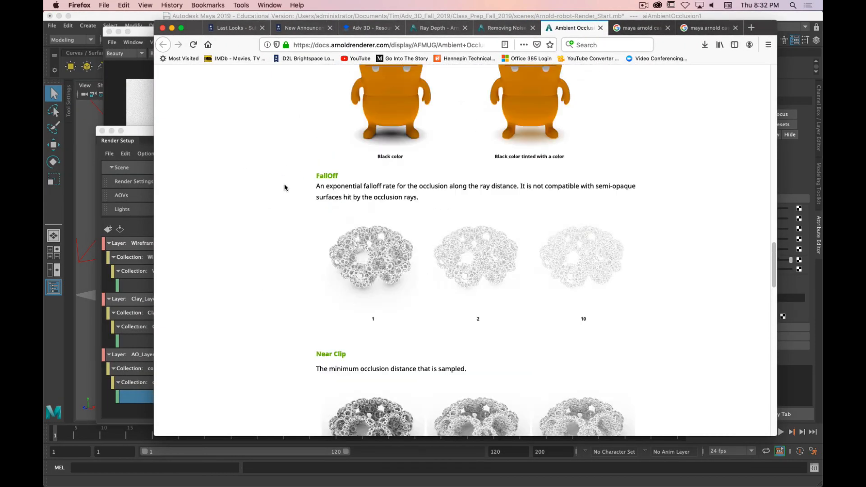
pyautogui.press('super')
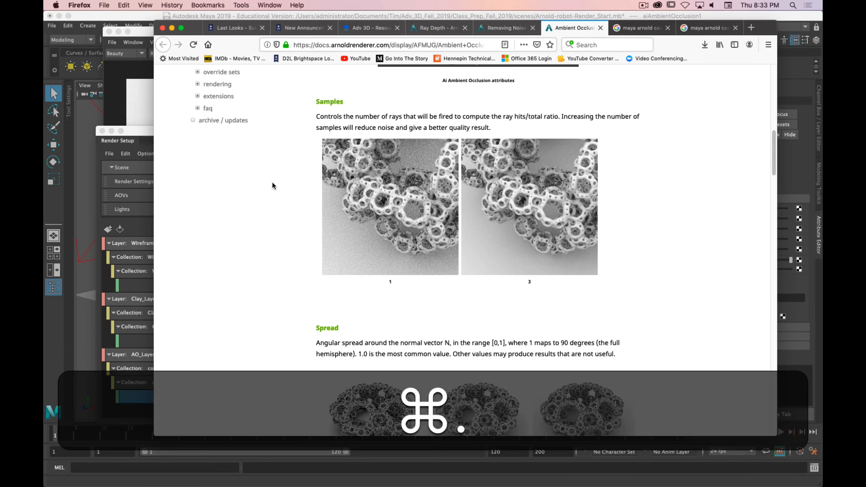
pyautogui.scroll(-5, 310, 233)
pyautogui.scroll(-4, 310, 233)
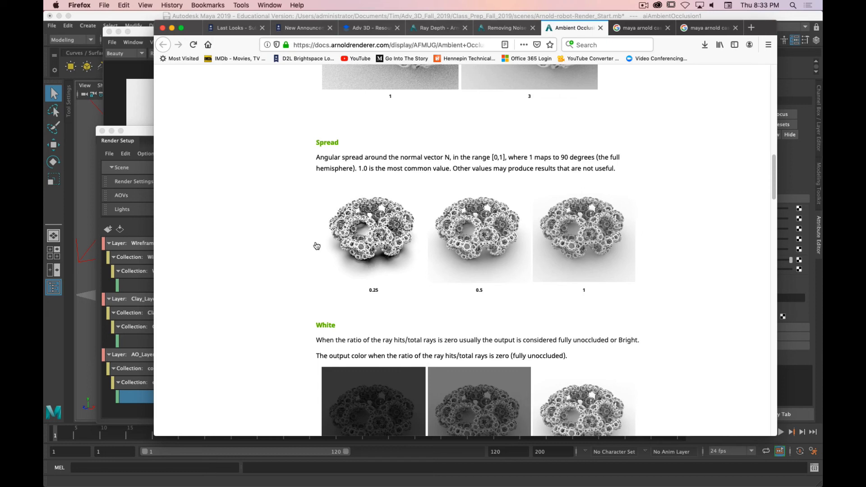
# - Examine the White, Black and Falloff sections of Arnold's Ambient Occlusion page
pyautogui.scroll(-3, 284, 235)
pyautogui.scroll(-5, 283, 236)
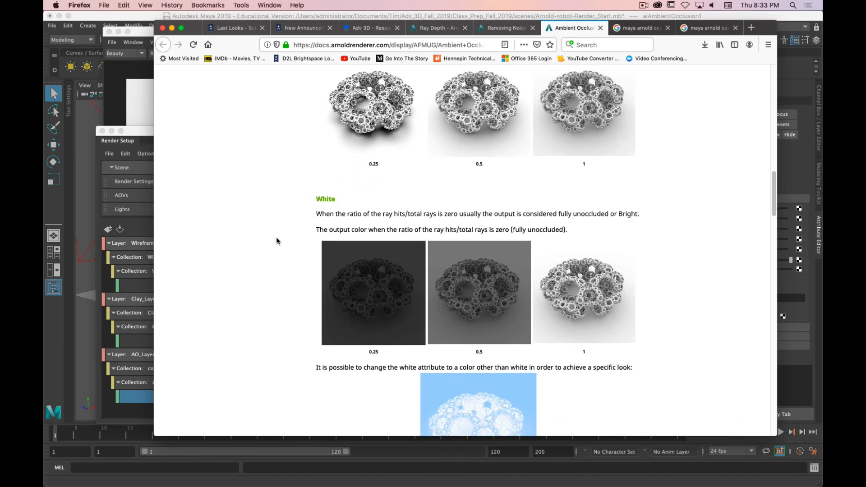
pyautogui.scroll(-13, 285, 245)
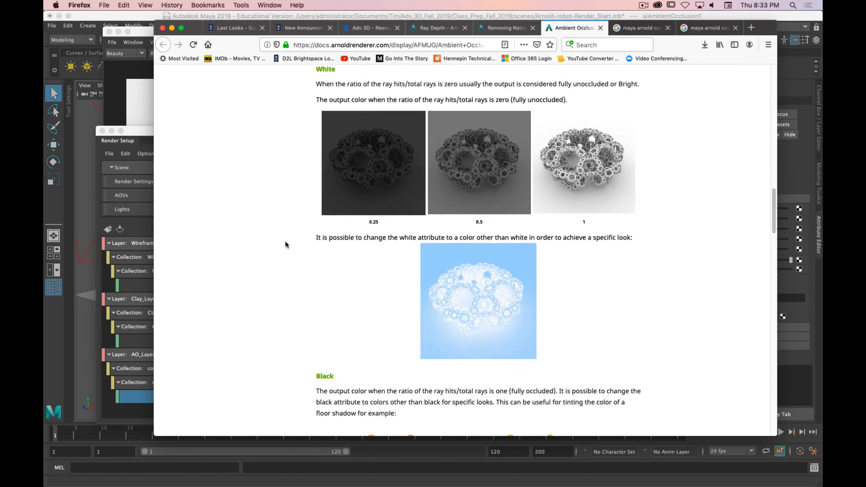
pyautogui.scroll(1, 285, 245)
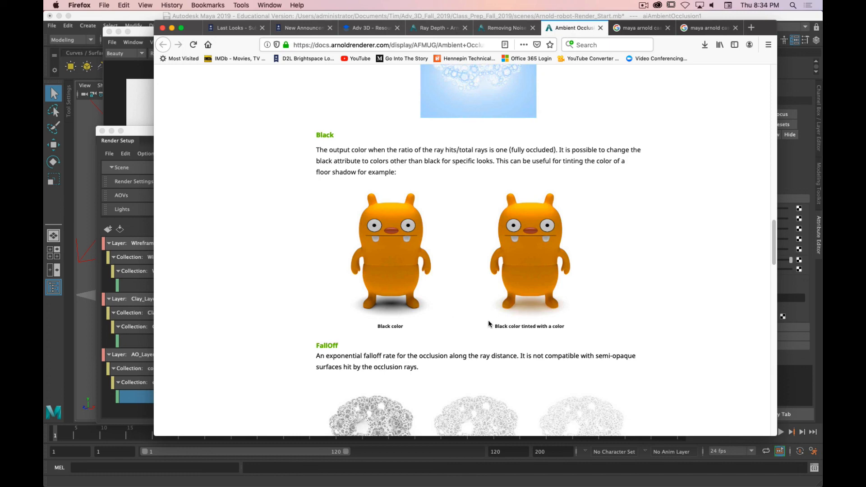
pyautogui.scroll(-2, 285, 321)
pyautogui.scroll(-5, 271, 320)
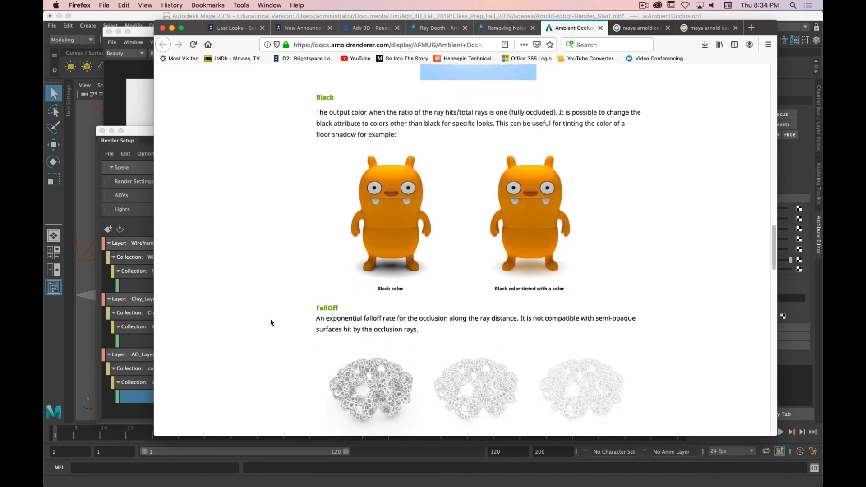
pyautogui.scroll(-3, 269, 318)
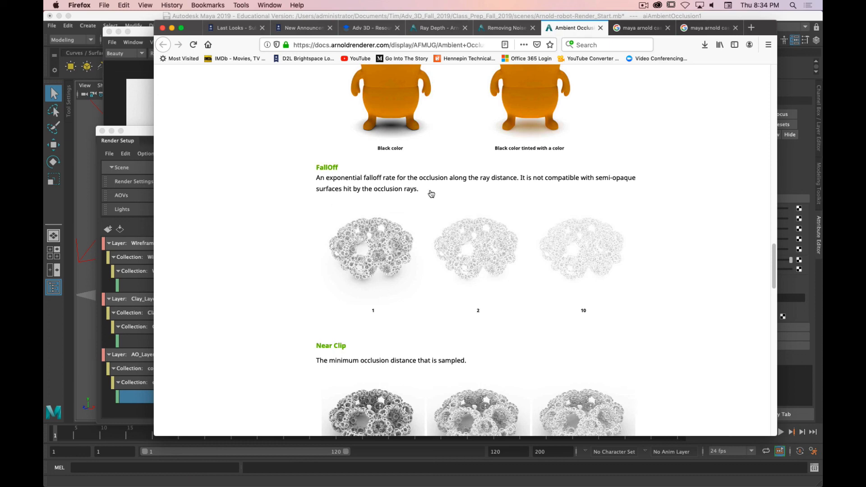
# - Switch back to Maya and raise the ambient occlusion shader's Spread to 1
pyautogui.moveTo(761, 29); pyautogui.dragTo(44, 33)
pyautogui.click(431, 28)
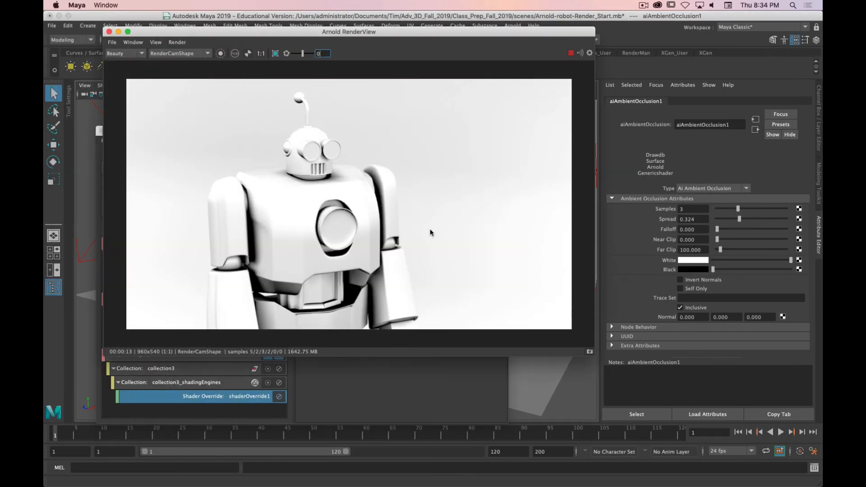
pyautogui.moveTo(739, 220); pyautogui.dragTo(781, 218)
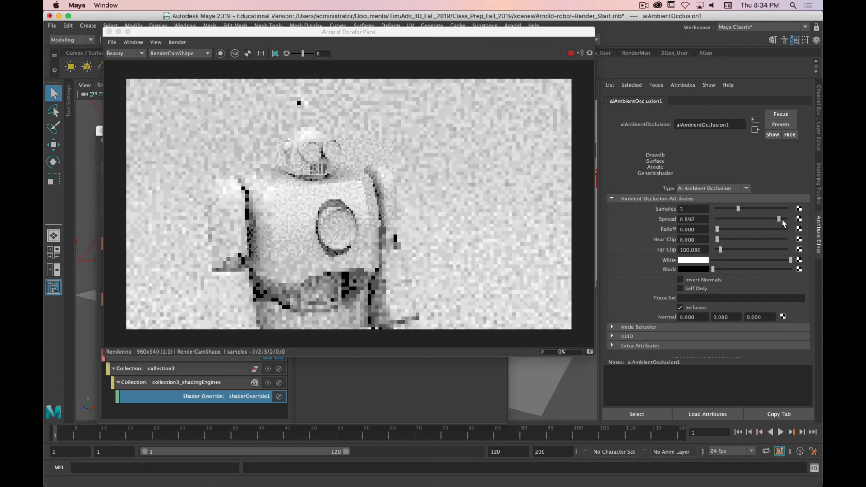
# - Try Falloff values of 0.4 and 5 on the ambient occlusion shader
pyautogui.moveTo(717, 229); pyautogui.dragTo(716, 230)
pyautogui.doubleClick(702, 230)
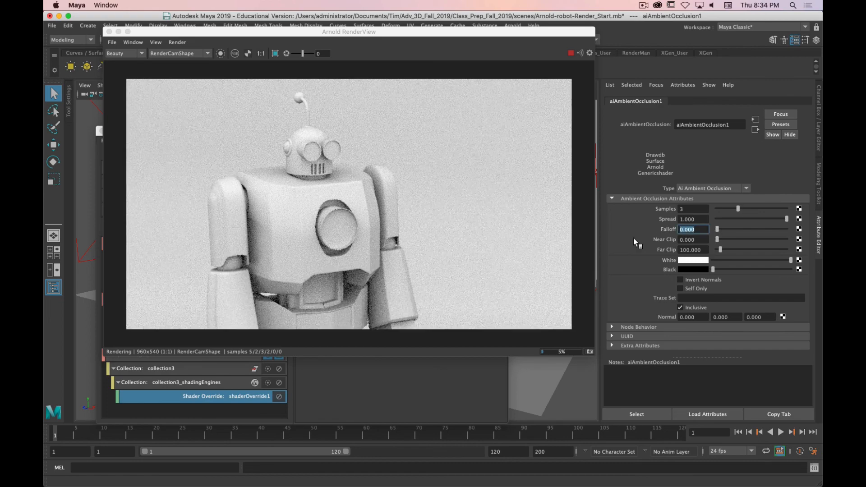
pyautogui.write('.4')
pyautogui.press('Return')
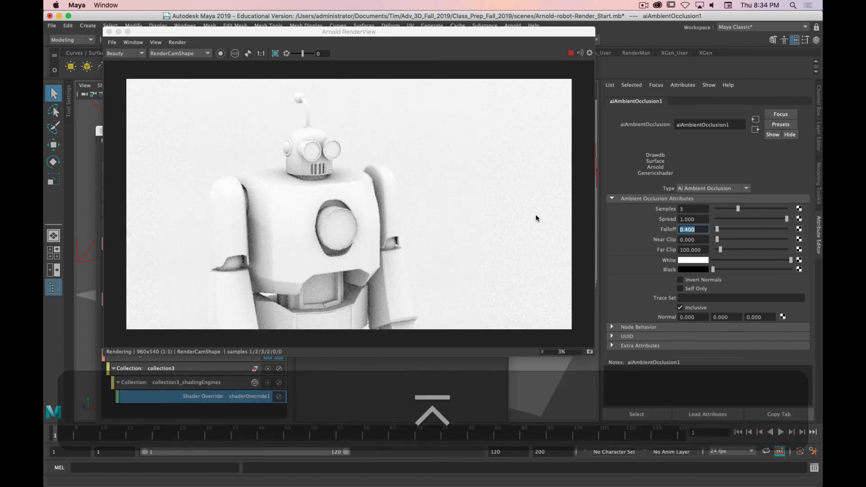
pyautogui.doubleClick(690, 229)
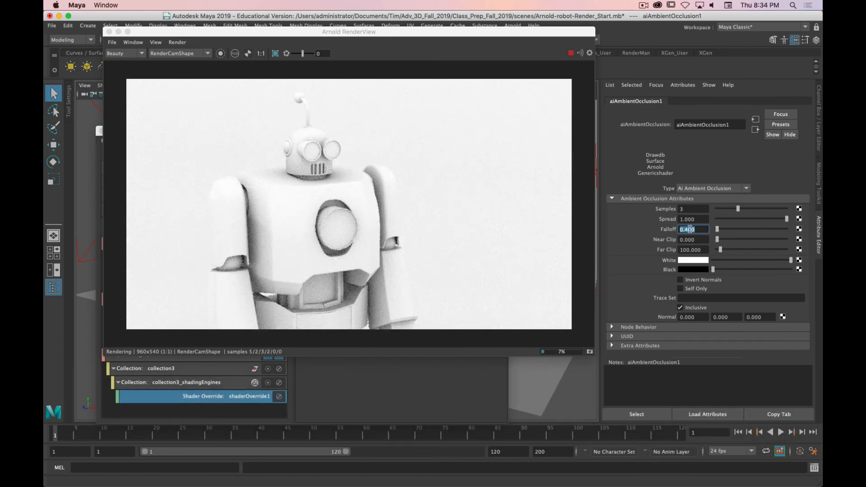
pyautogui.write('5')
pyautogui.press('Return')
# - Reduce the ambient occlusion shader's Spread to about 0.946 and set its Falloff to 0.3
pyautogui.moveTo(787, 219); pyautogui.dragTo(782, 221)
pyautogui.moveTo(782, 221); pyautogui.dragTo(783, 221)
pyautogui.write('0.676')
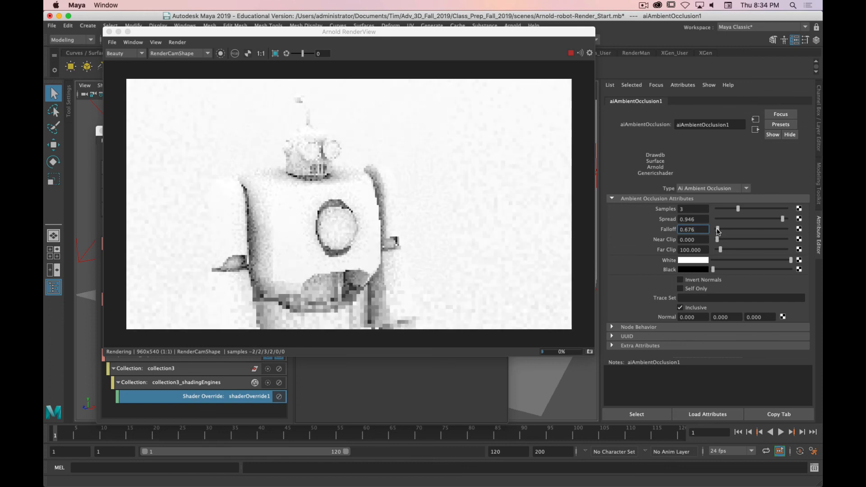
pyautogui.press('Return')
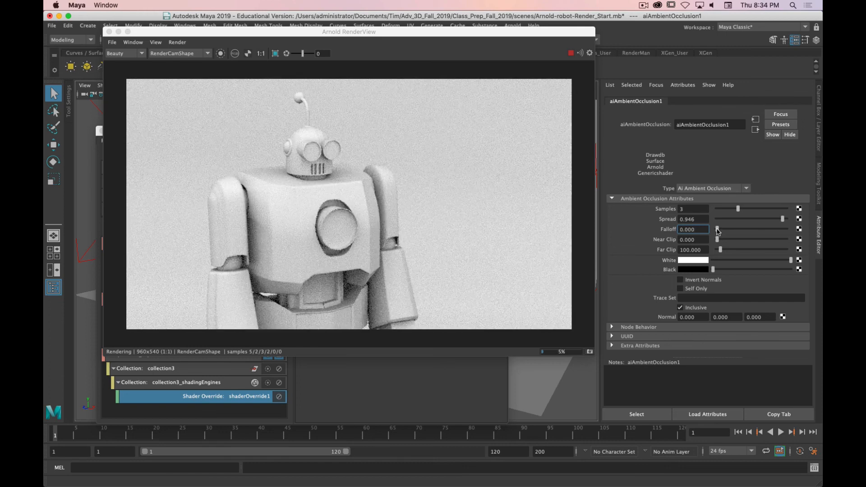
pyautogui.moveTo(717, 231); pyautogui.dragTo(577, 237)
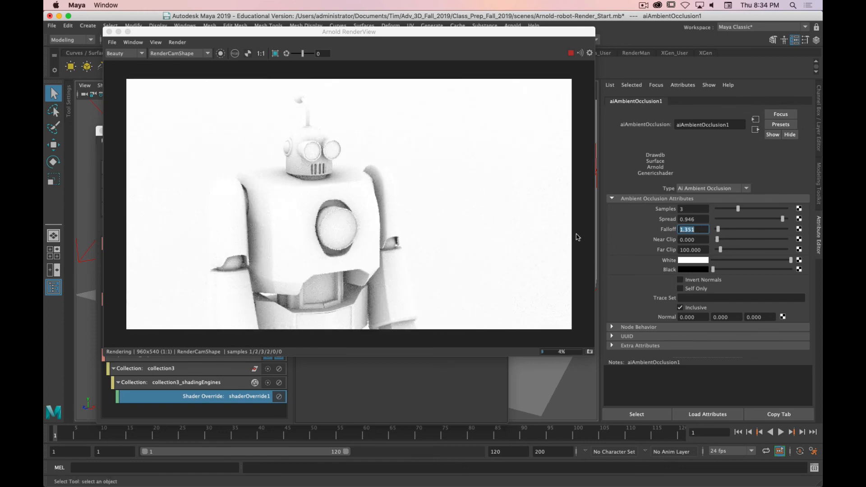
pyautogui.write('.3')
pyautogui.press('Return')
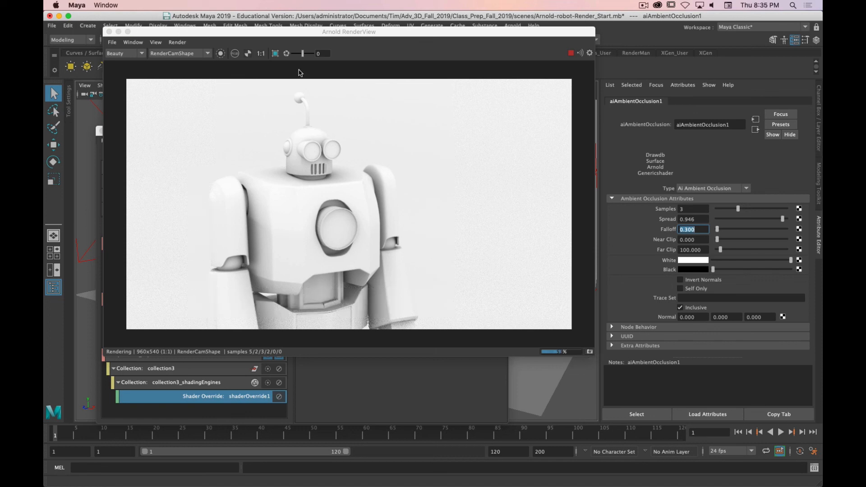
# - Open the Arnold RenderView's file commands for saving the ambient occlusion render
pyautogui.click(112, 42)
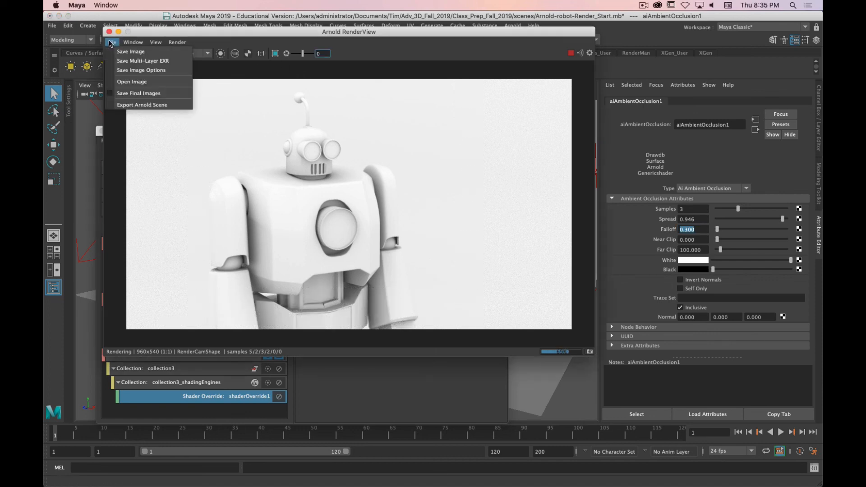